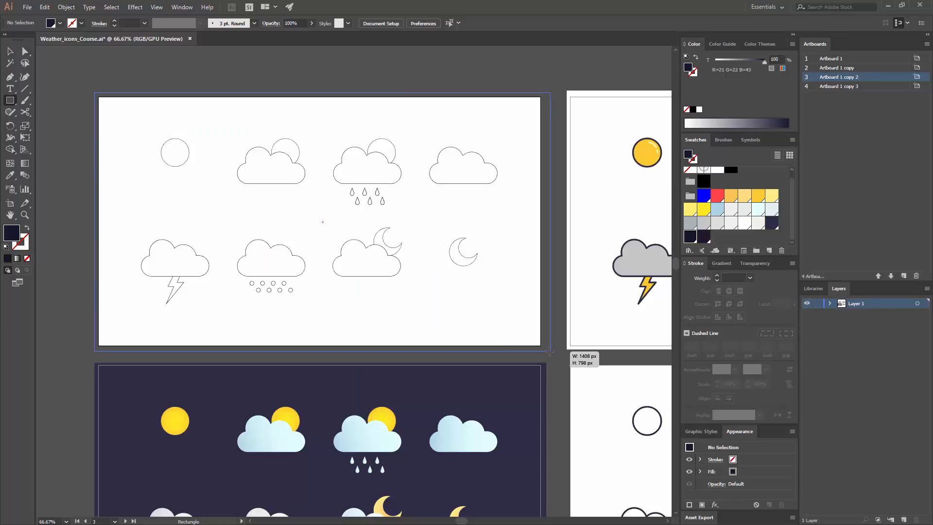
- Send the dark navy background rectangle behind all the white icons and lock it
{"action": "key", "text": "v"}
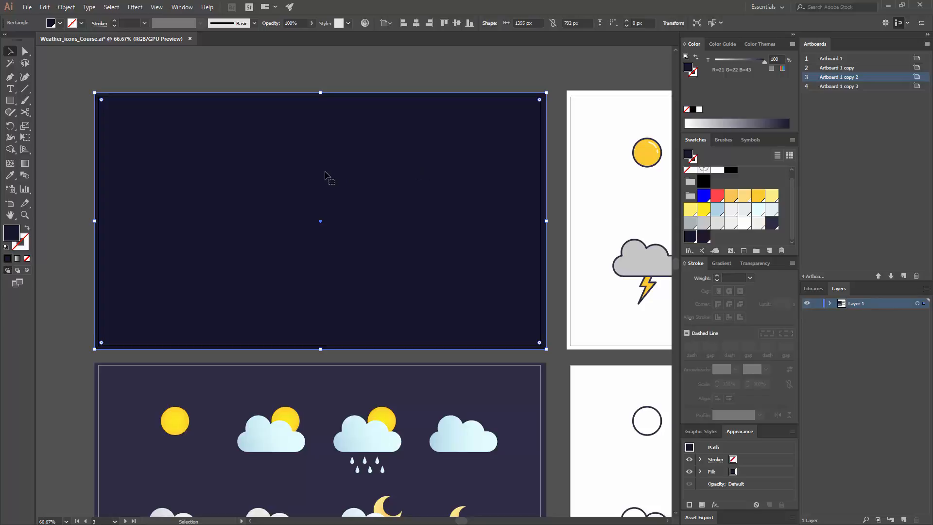
{"action": "right_click", "coordinate": [268, 127]}
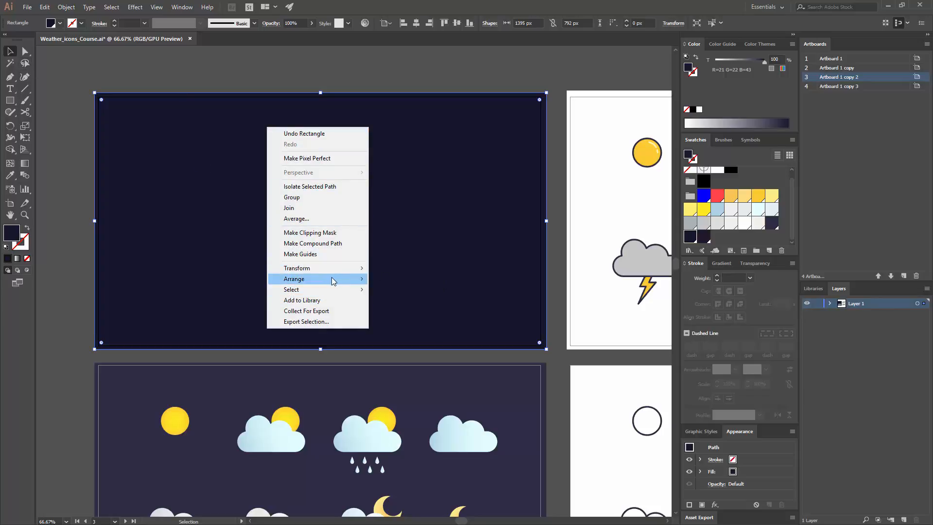
{"action": "mouse_move", "coordinate": [343, 278]}
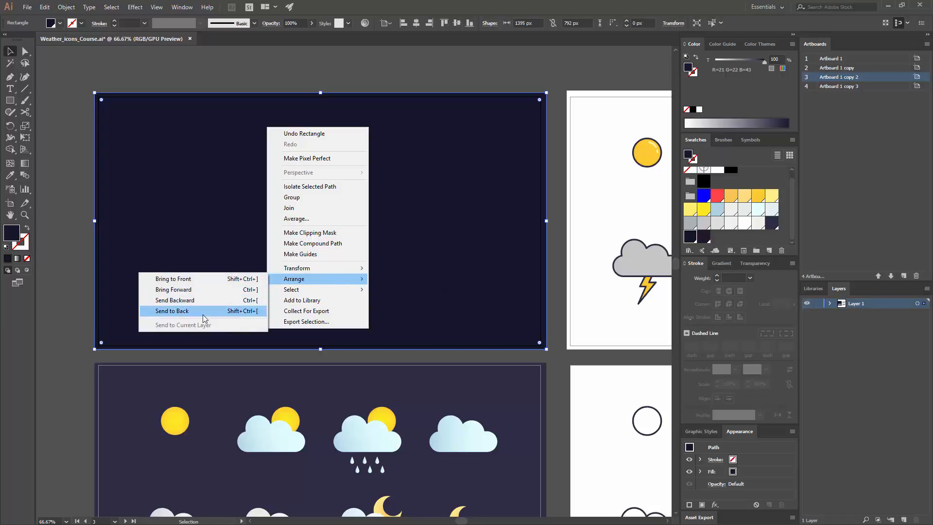
{"action": "left_click", "coordinate": [203, 316]}
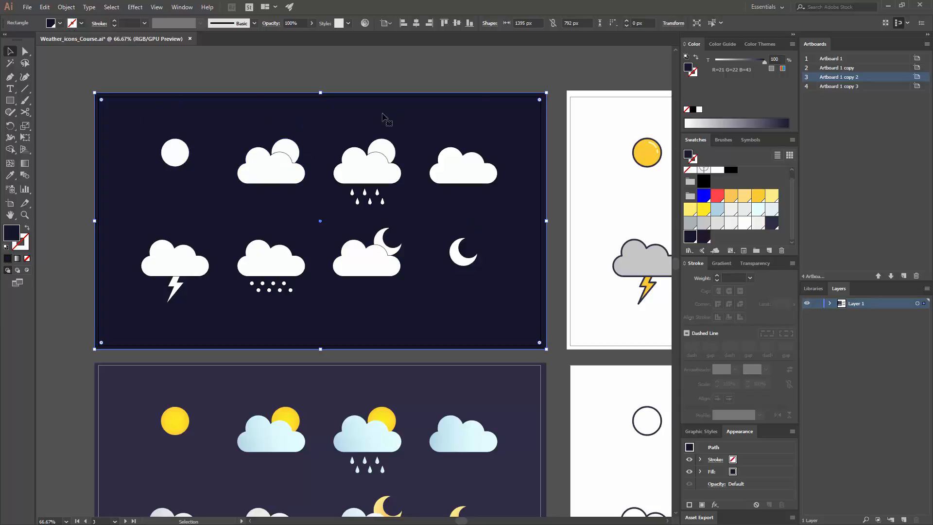
{"action": "left_click", "coordinate": [66, 6]}
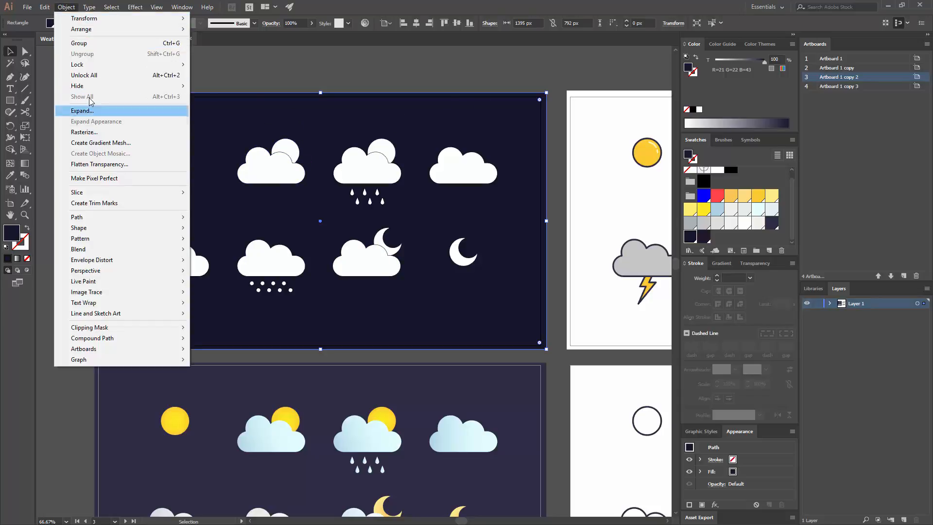
{"action": "mouse_move", "coordinate": [89, 67]}
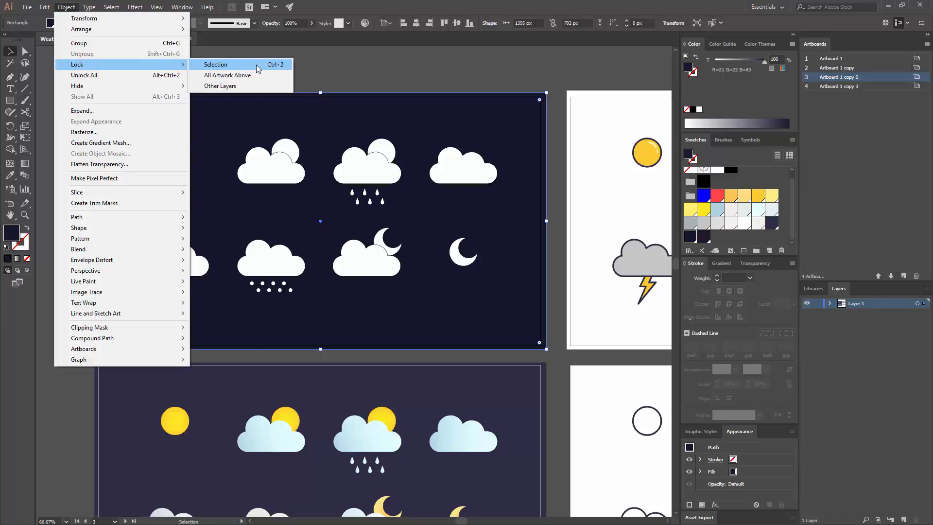
{"action": "left_click", "coordinate": [228, 64]}
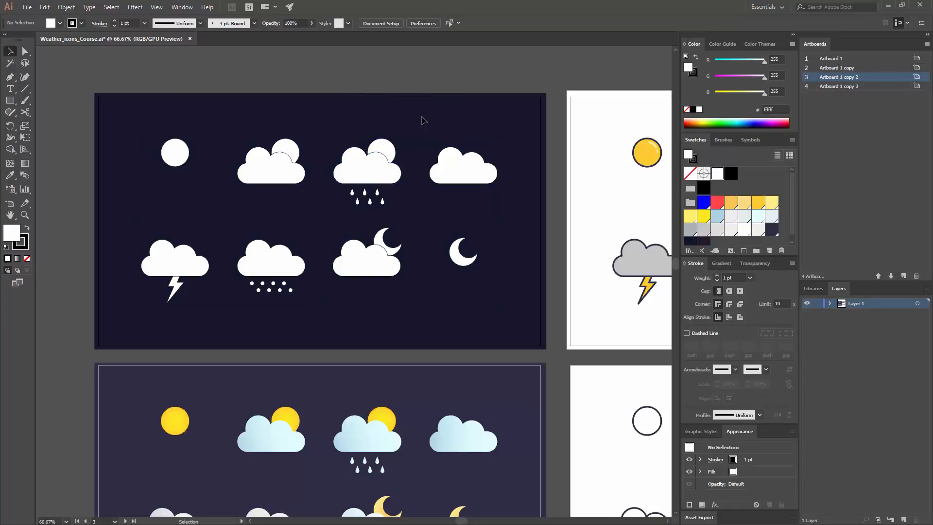
- Ungroup the full set of white weather icons on the dark artboard into separate icons
{"action": "left_click", "coordinate": [371, 167]}
{"action": "right_click", "coordinate": [352, 164]}
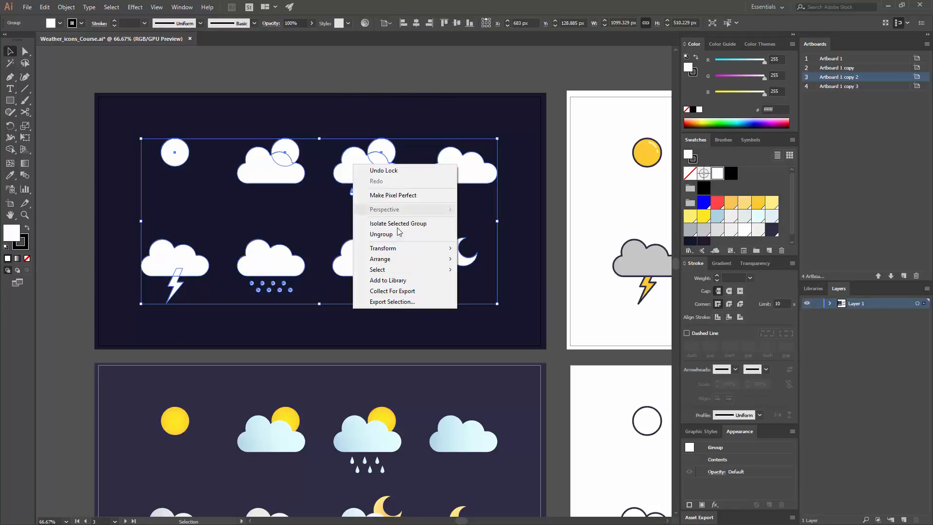
{"action": "left_click", "coordinate": [393, 234]}
{"action": "left_click", "coordinate": [403, 128]}
{"action": "left_click", "coordinate": [459, 175]}
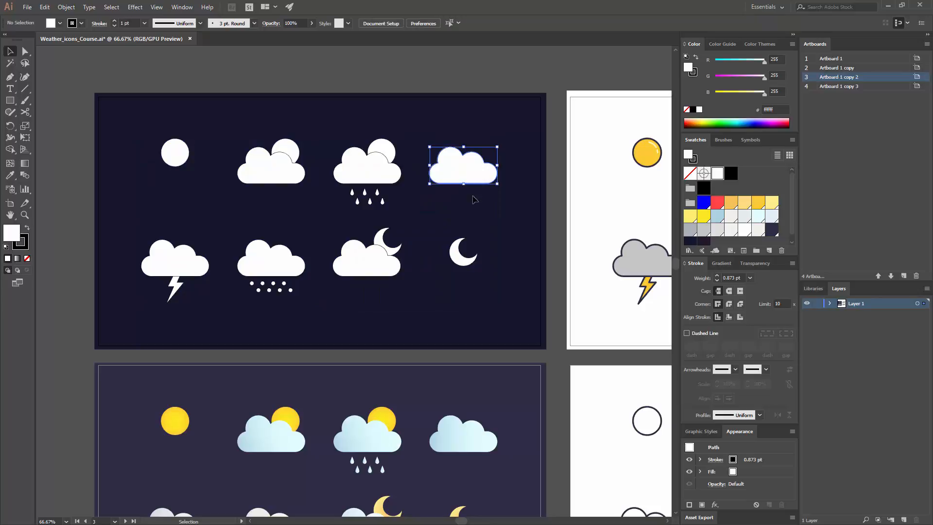
- Ungroup the rain, sun-and-cloud, lightning and moon-and-cloud icons so their parts can be coloured separately
{"action": "scroll", "coordinate": [462, 166], "scroll_direction": "right", "scroll_amount": 3}
{"action": "right_click", "coordinate": [269, 177]}
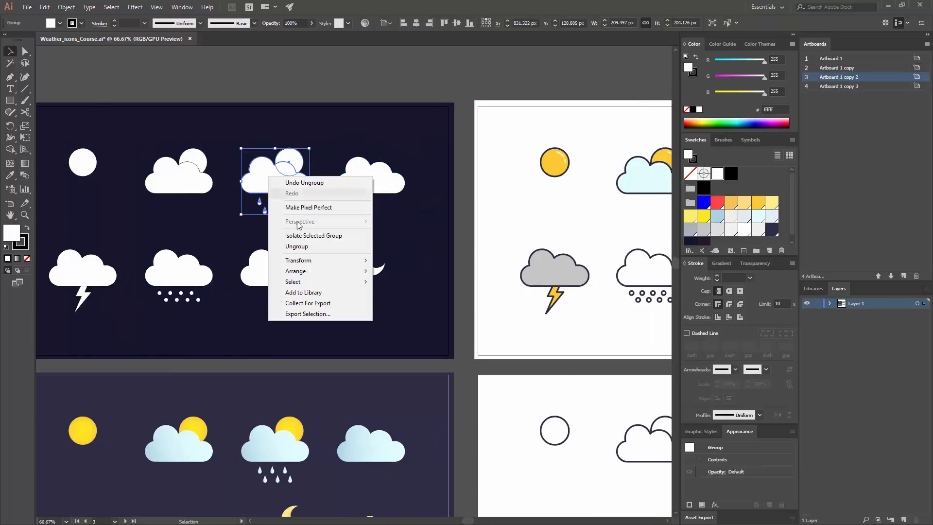
{"action": "left_click", "coordinate": [296, 246]}
{"action": "right_click", "coordinate": [190, 177]}
{"action": "left_click", "coordinate": [228, 247]}
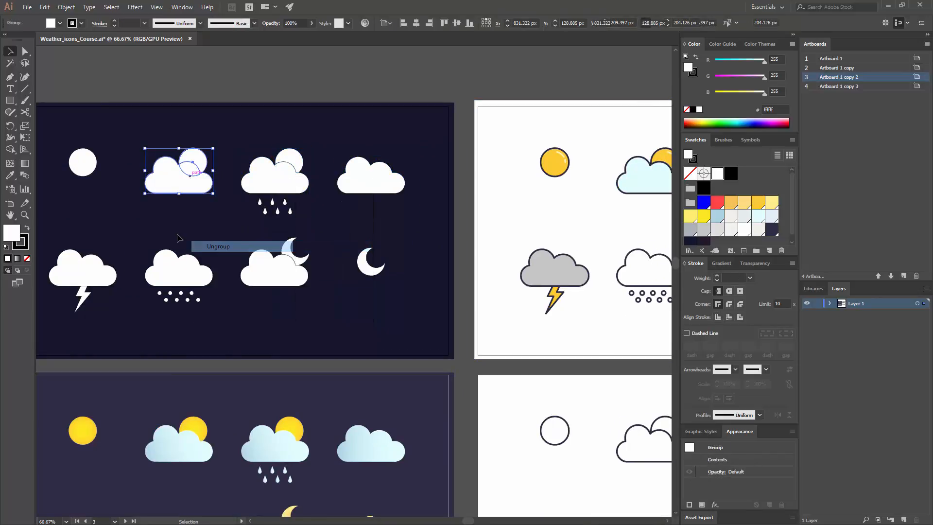
{"action": "right_click", "coordinate": [92, 264]}
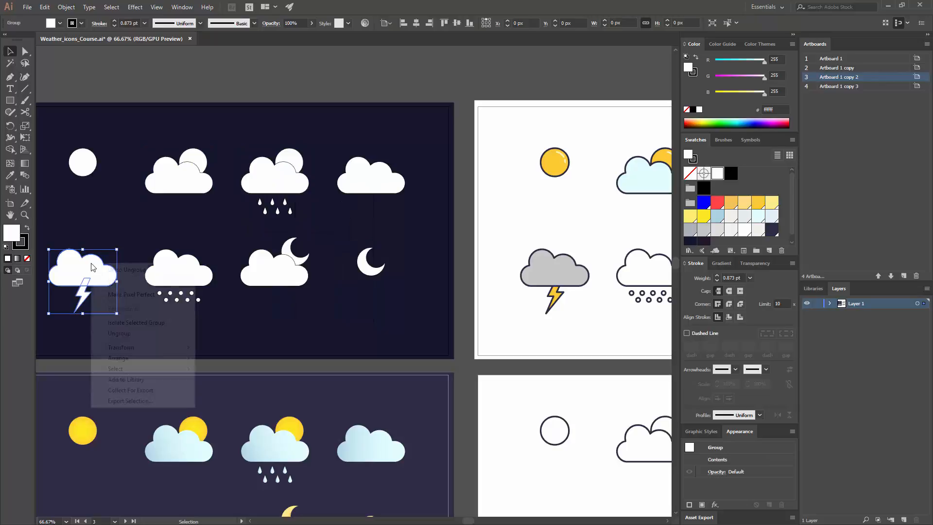
{"action": "left_click", "coordinate": [130, 333]}
{"action": "right_click", "coordinate": [286, 265]}
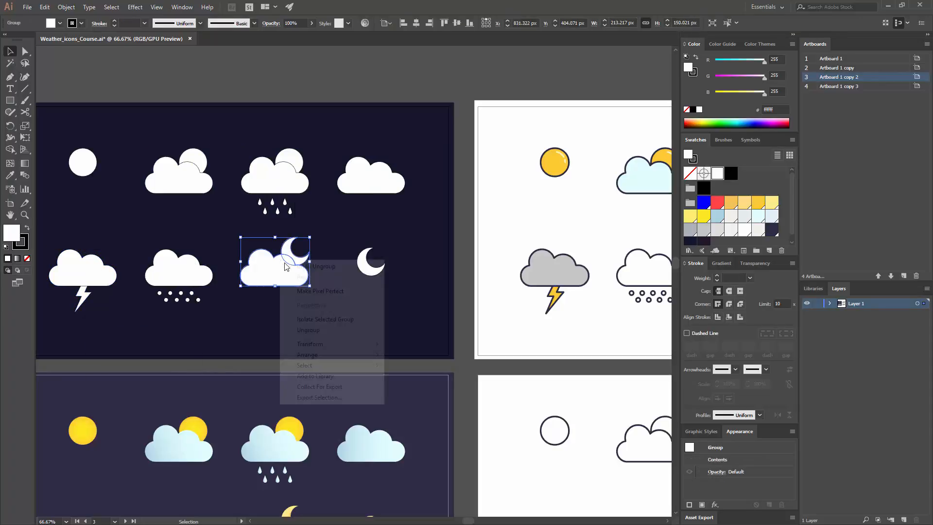
{"action": "left_click", "coordinate": [322, 329]}
{"action": "left_click", "coordinate": [365, 313]}
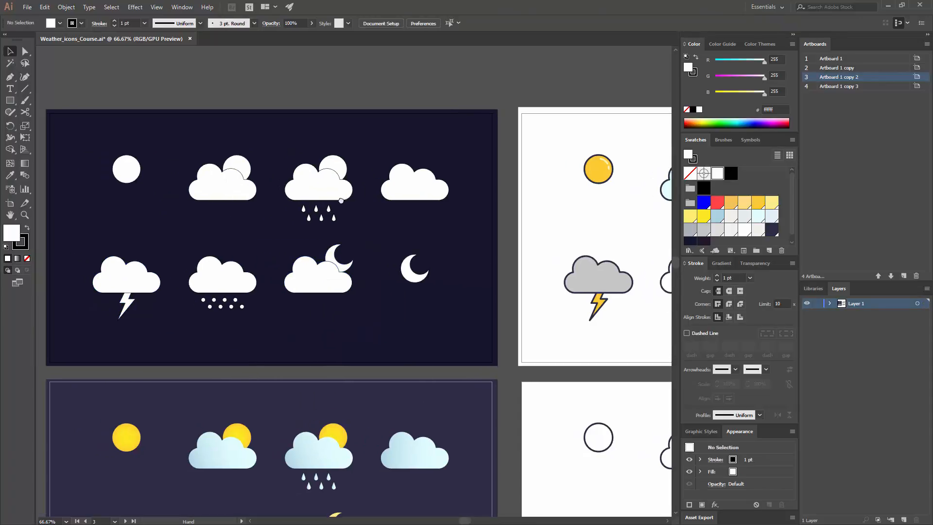
- Fill the sun-and-cloud icon's cloud with the pale blue sampled from the matching outlined colour icon, removing its stroke
{"action": "key", "text": "ctrl+minus"}
{"action": "left_click_drag", "start_coordinate": [356, 176], "coordinate": [327, 183]}
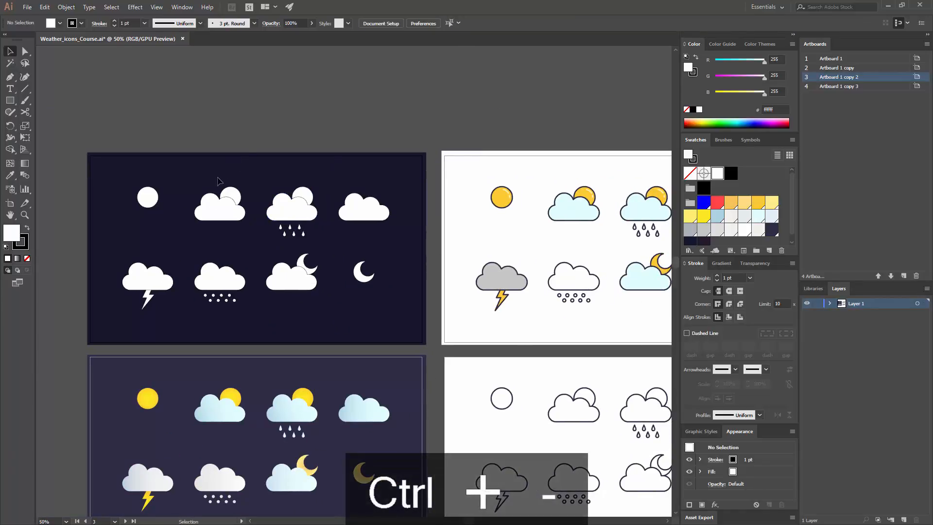
{"action": "left_click", "coordinate": [214, 218]}
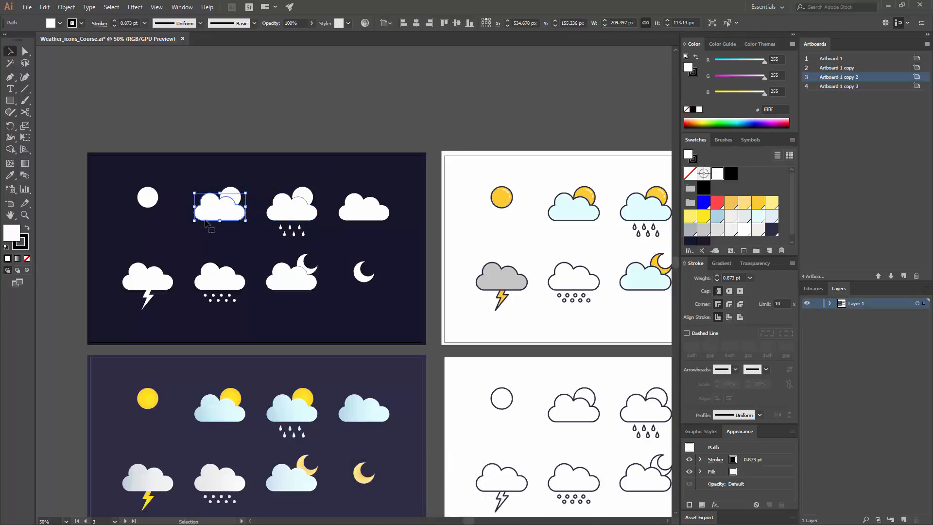
{"action": "left_click", "coordinate": [10, 175]}
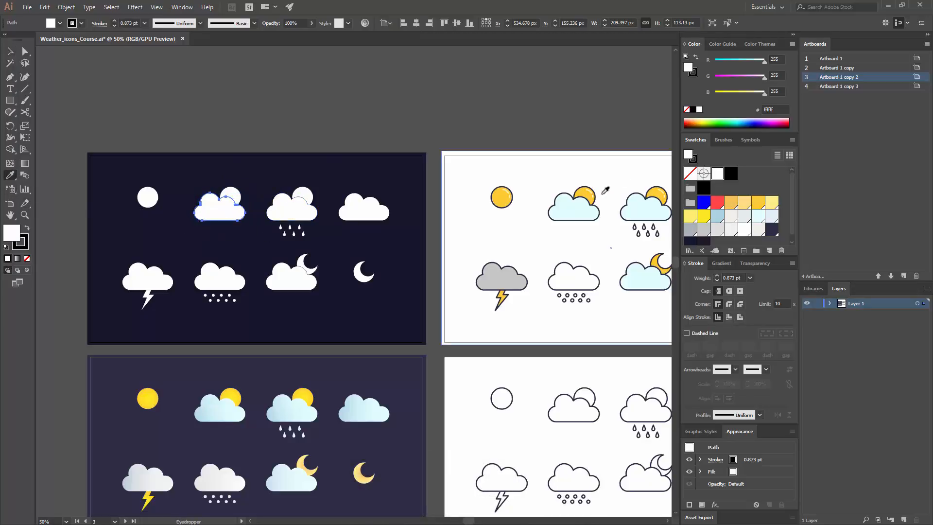
{"action": "left_click", "coordinate": [587, 203]}
{"action": "key", "text": "v"}
{"action": "left_click", "coordinate": [611, 179]}
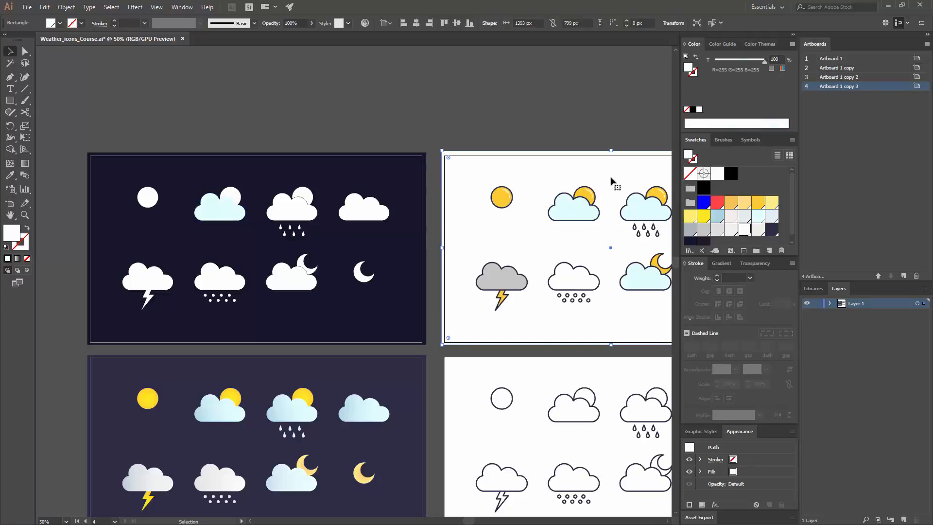
- Fill the three suns, both moons and the lightning bolt with the yellow sampled from the outlined sun icon
{"action": "left_click", "coordinate": [232, 196]}
{"action": "left_click", "coordinate": [147, 197], "text": "shift"}
{"action": "left_click", "coordinate": [302, 196], "text": "shift"}
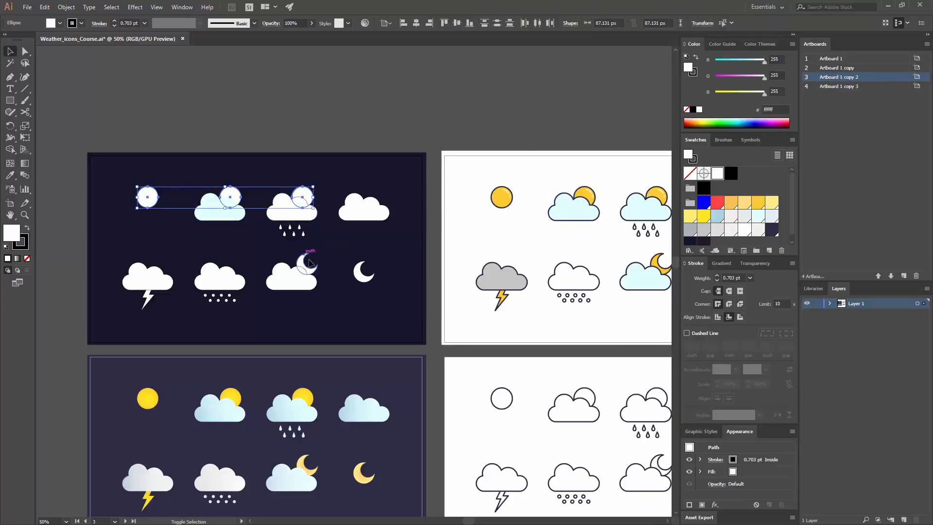
{"action": "left_click", "coordinate": [310, 263], "text": "shift"}
{"action": "left_click", "coordinate": [360, 273], "text": "shift"}
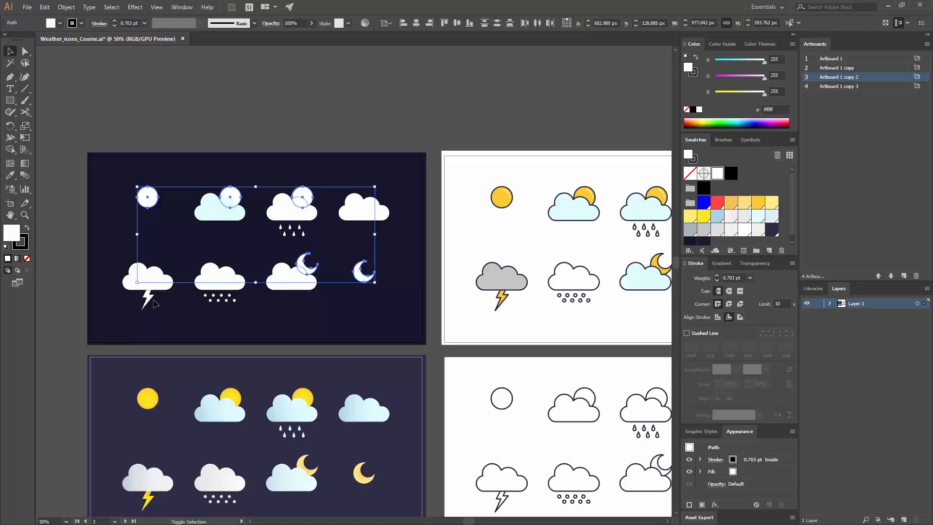
{"action": "left_click", "coordinate": [150, 299], "text": "shift"}
{"action": "left_click", "coordinate": [9, 176]}
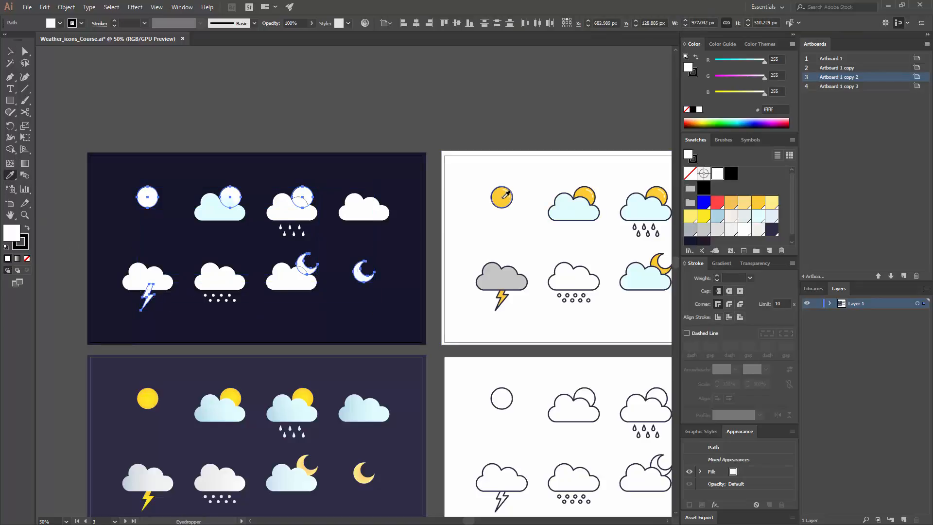
{"action": "left_click", "coordinate": [506, 195]}
{"action": "key", "text": "v"}
{"action": "left_click", "coordinate": [291, 126]}
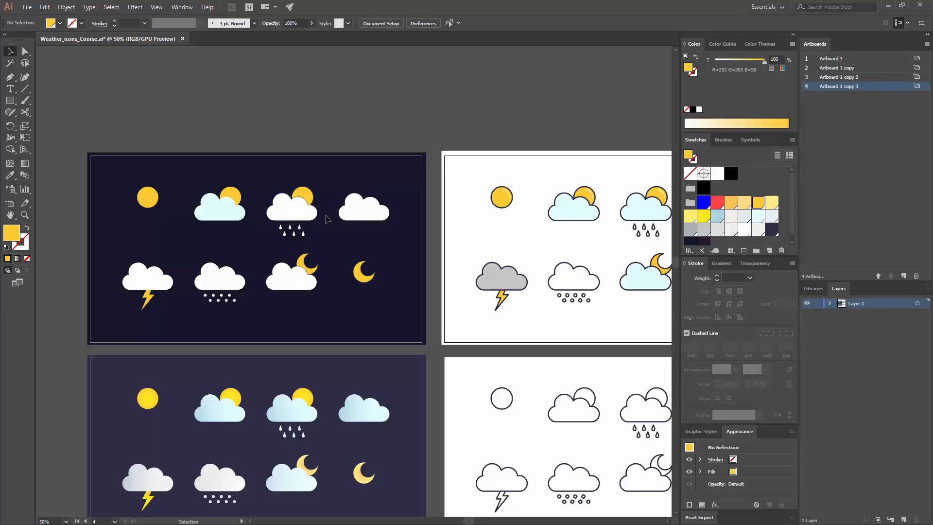
- Fill the plain cloud and the lightning icon's cloud with the grey sampled from the outlined storm cloud
{"action": "left_click", "coordinate": [367, 209]}
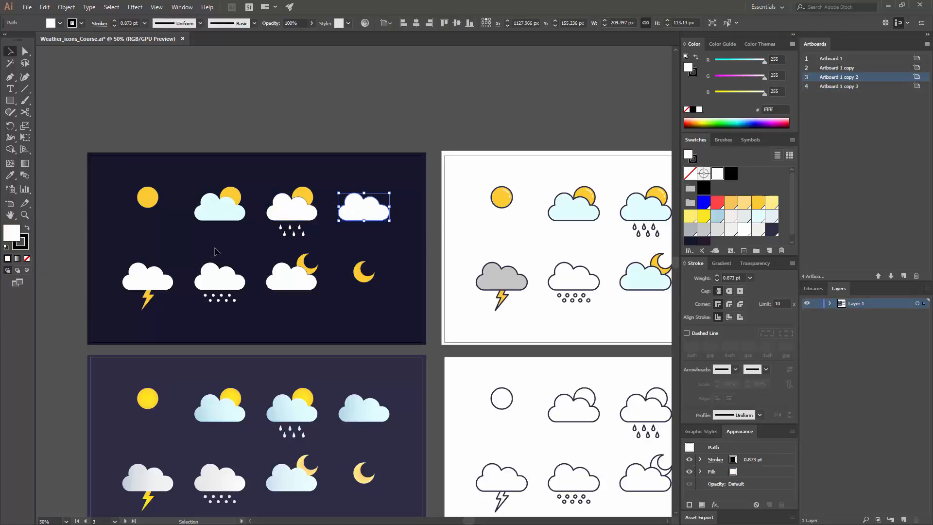
{"action": "left_click", "coordinate": [145, 278], "text": "shift"}
{"action": "left_click", "coordinate": [10, 176]}
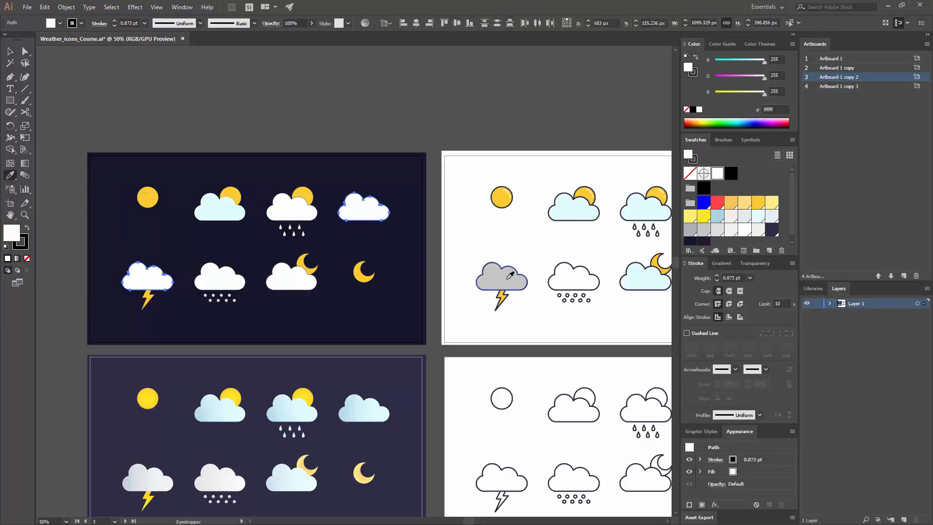
{"action": "left_click", "coordinate": [510, 275]}
{"action": "key", "text": "v"}
{"action": "left_click", "coordinate": [432, 270]}
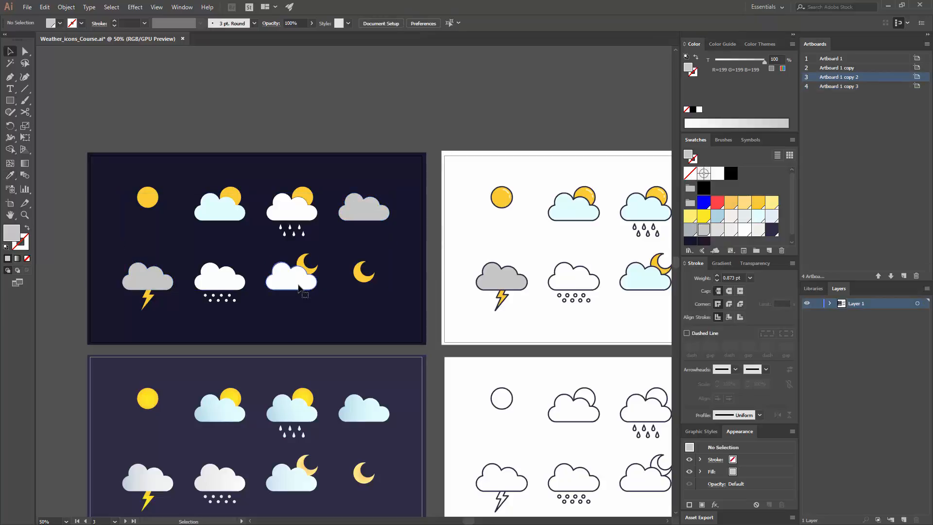
- Apply the strokeless white fill sampled from the outlined snow cloud to the whole snow icon group
{"action": "left_click", "coordinate": [300, 286]}
{"action": "left_click", "coordinate": [220, 281]}
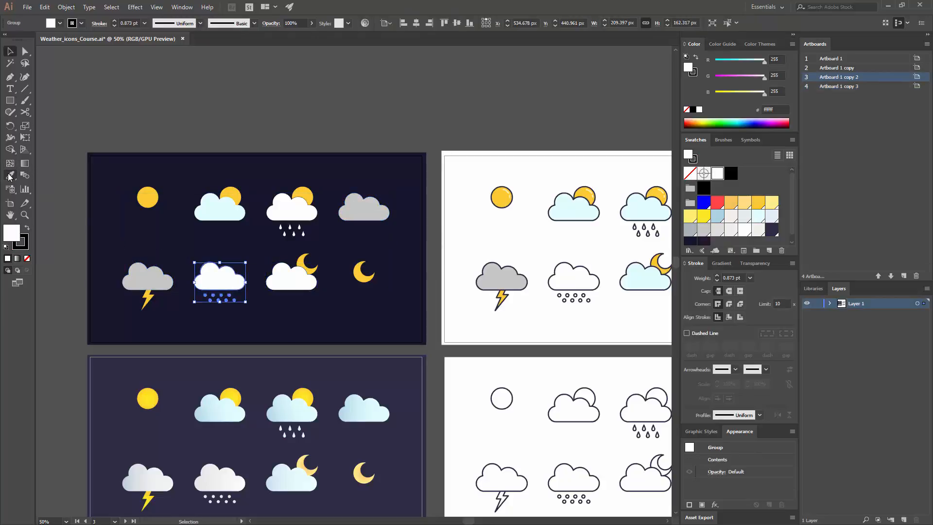
{"action": "left_click", "coordinate": [10, 176]}
{"action": "left_click", "coordinate": [587, 280]}
{"action": "key", "text": "v"}
{"action": "left_click", "coordinate": [442, 273]}
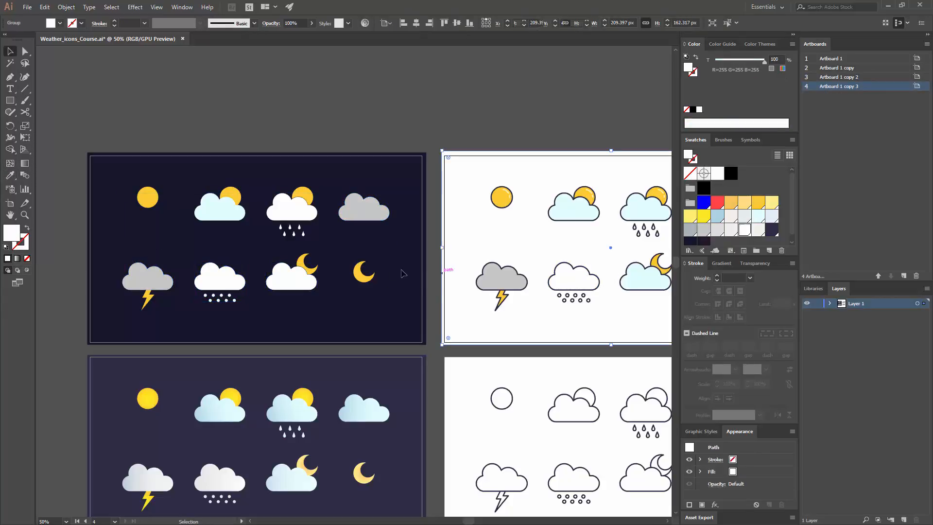
- Fill the moon icon's cloud and the rain icon's cloud and drops with the pale blue sampled from the outlined rain cloud
{"action": "key", "text": "ctrl+equal"}
{"action": "key", "text": "ctrl+equal"}
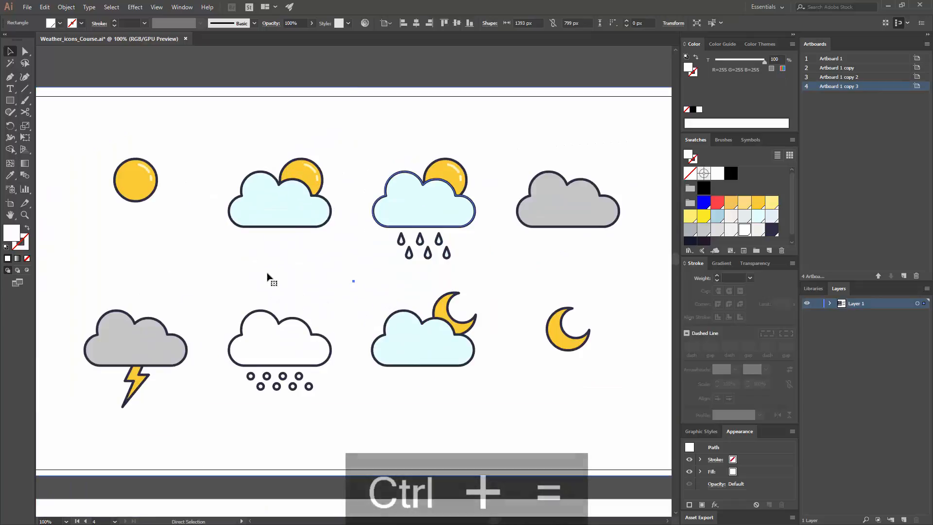
{"action": "left_click_drag", "start_coordinate": [214, 284], "coordinate": [891, 236]}
{"action": "left_click", "coordinate": [289, 289]}
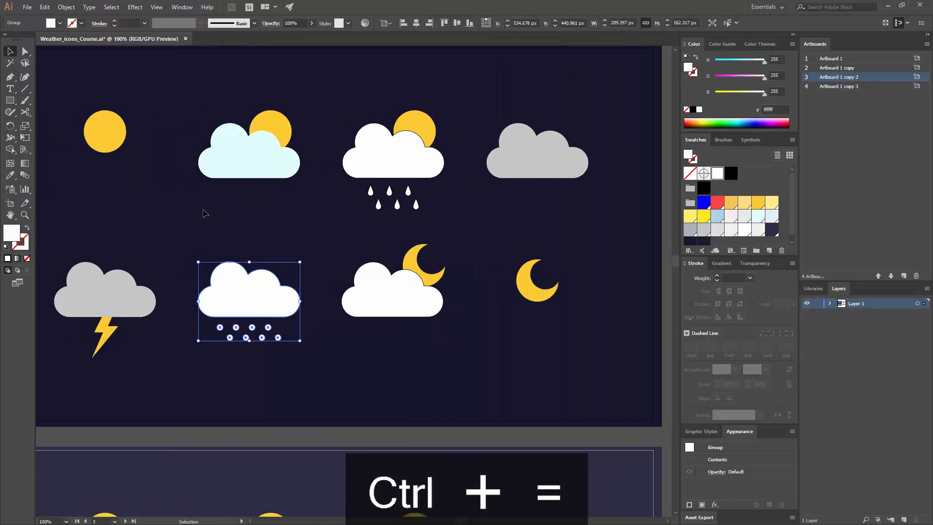
{"action": "left_click", "coordinate": [345, 219]}
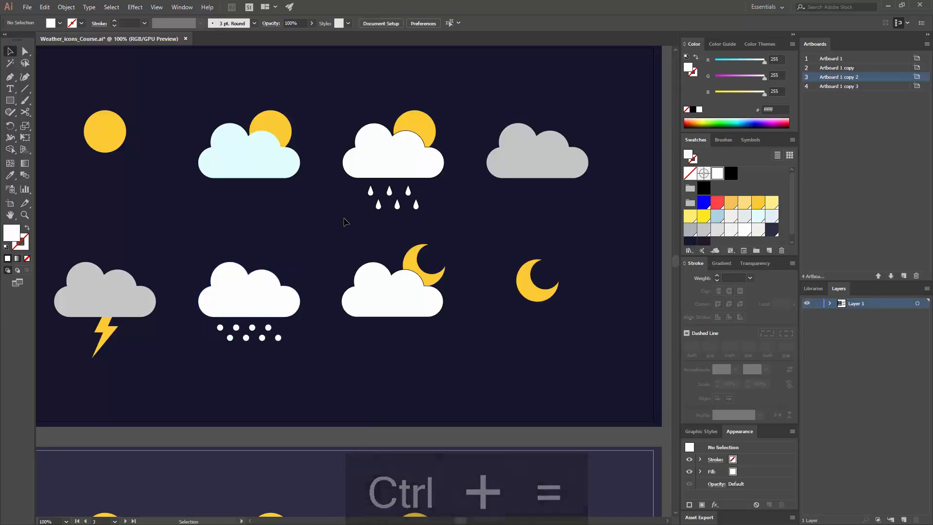
{"action": "left_click_drag", "start_coordinate": [369, 215], "coordinate": [447, 191]}
{"action": "left_click", "coordinate": [480, 277]}
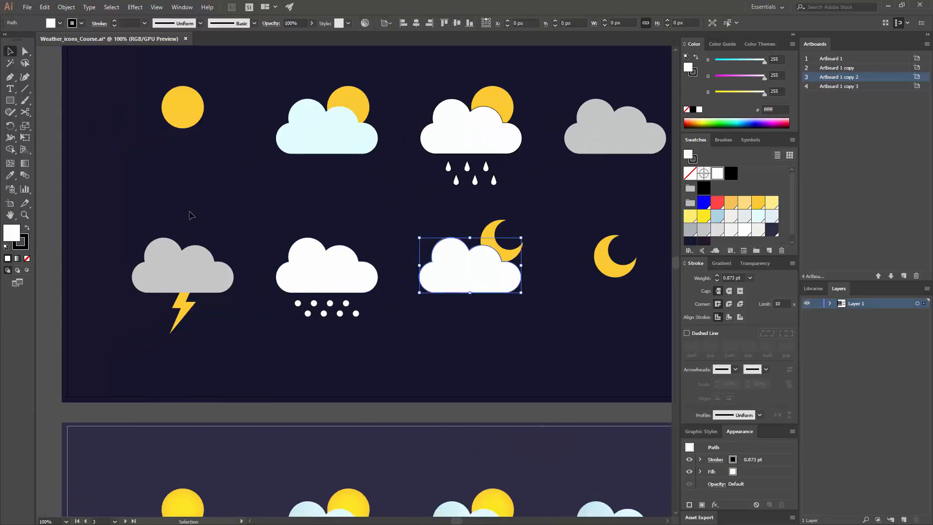
{"action": "left_click", "coordinate": [485, 141], "text": "shift"}
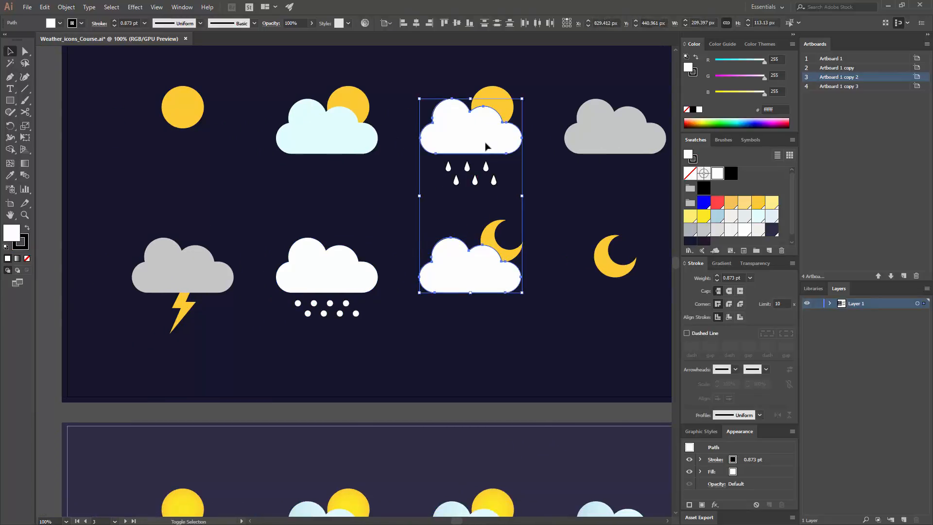
{"action": "left_click", "coordinate": [11, 176]}
{"action": "left_click_drag", "start_coordinate": [549, 174], "coordinate": [80, 189]}
{"action": "left_click_drag", "start_coordinate": [661, 156], "coordinate": [528, 175]}
{"action": "left_click", "coordinate": [529, 175]}
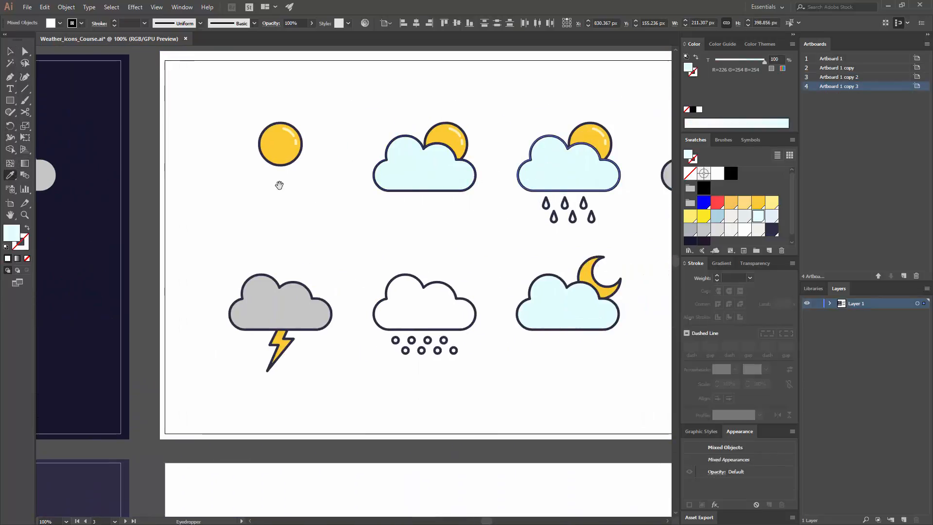
{"action": "left_click_drag", "start_coordinate": [123, 202], "coordinate": [602, 180]}
{"action": "key", "text": "v"}
{"action": "left_click", "coordinate": [396, 198]}
{"action": "left_click_drag", "start_coordinate": [472, 181], "coordinate": [562, 181]}
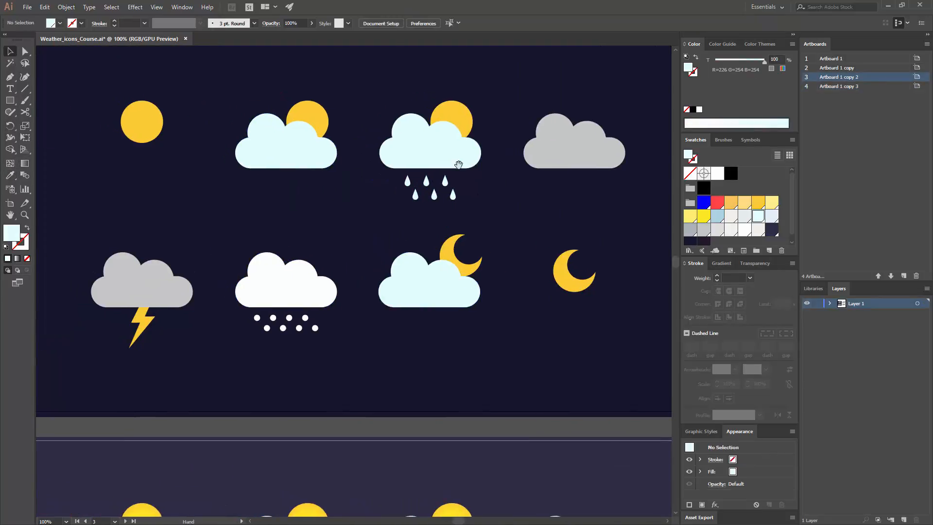
{"action": "left_click_drag", "start_coordinate": [389, 151], "coordinate": [425, 189]}
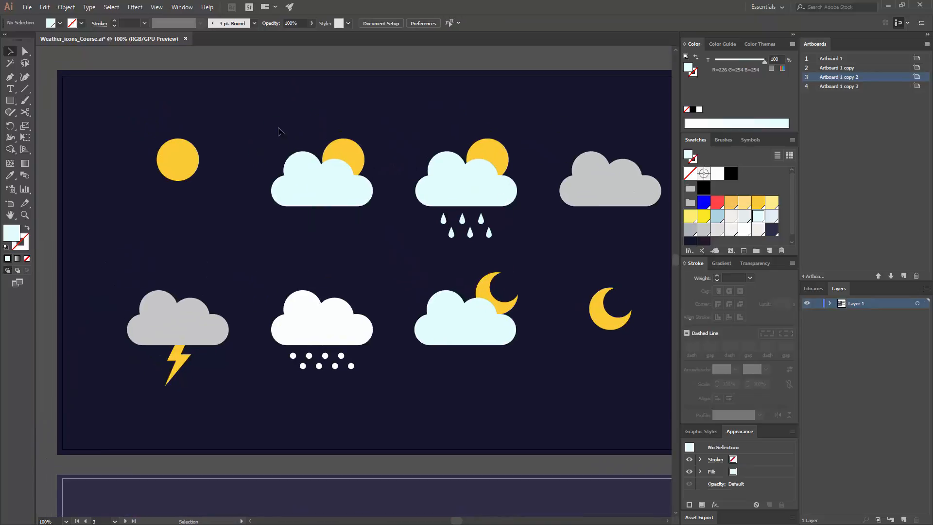
- Duplicate the plain sun icon's circle, offsetting the copy slightly up and to the right of the original
{"action": "key", "text": "ctrl+equal"}
{"action": "left_click_drag", "start_coordinate": [268, 143], "coordinate": [405, 203]}
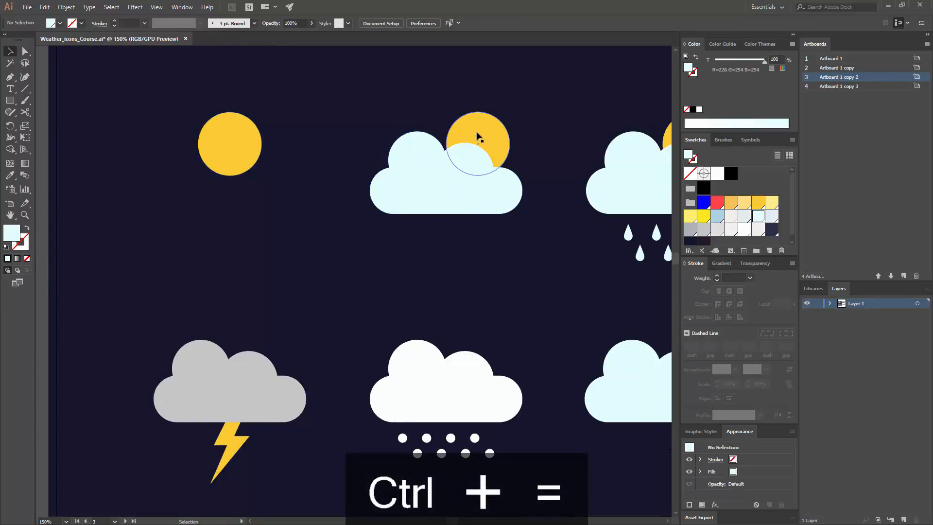
{"action": "left_click_drag", "start_coordinate": [621, 259], "coordinate": [391, 247]}
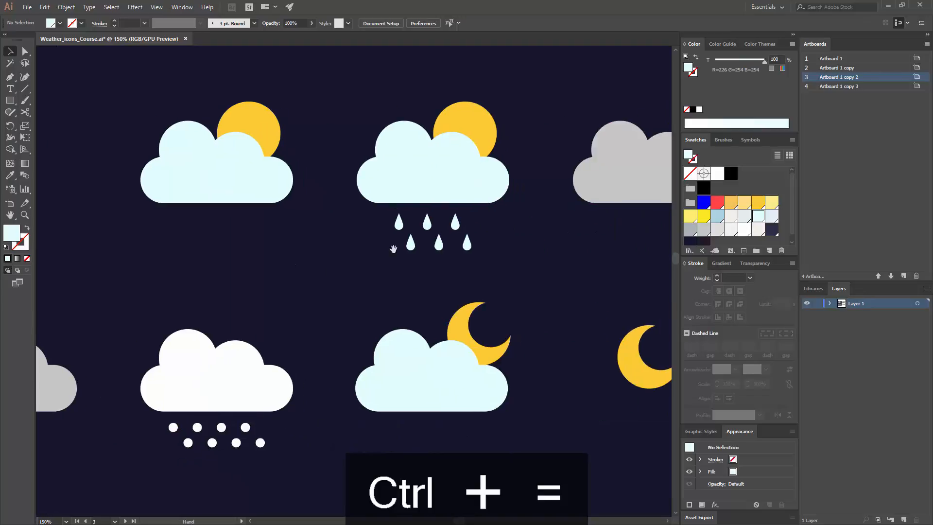
{"action": "left_click_drag", "start_coordinate": [500, 229], "coordinate": [389, 227]}
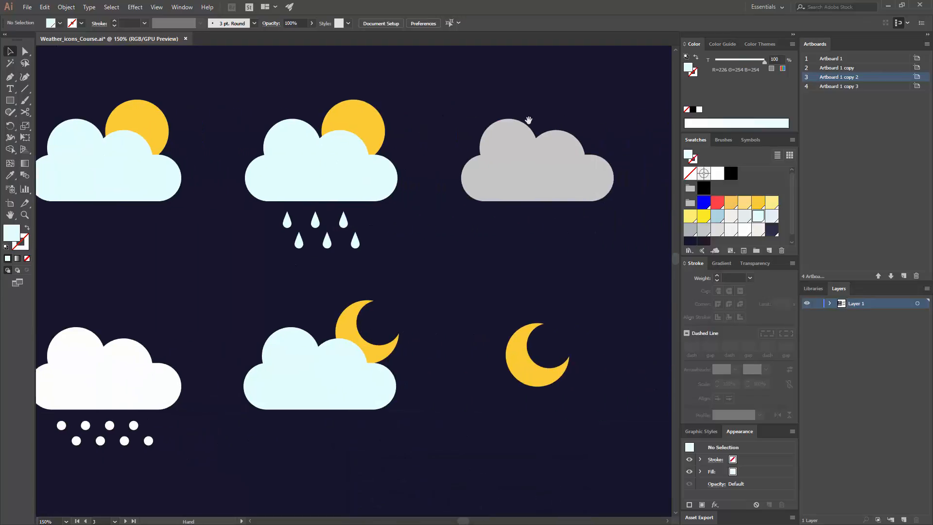
{"action": "left_click_drag", "start_coordinate": [263, 160], "coordinate": [442, 185]}
{"action": "left_click_drag", "start_coordinate": [290, 180], "coordinate": [345, 180]}
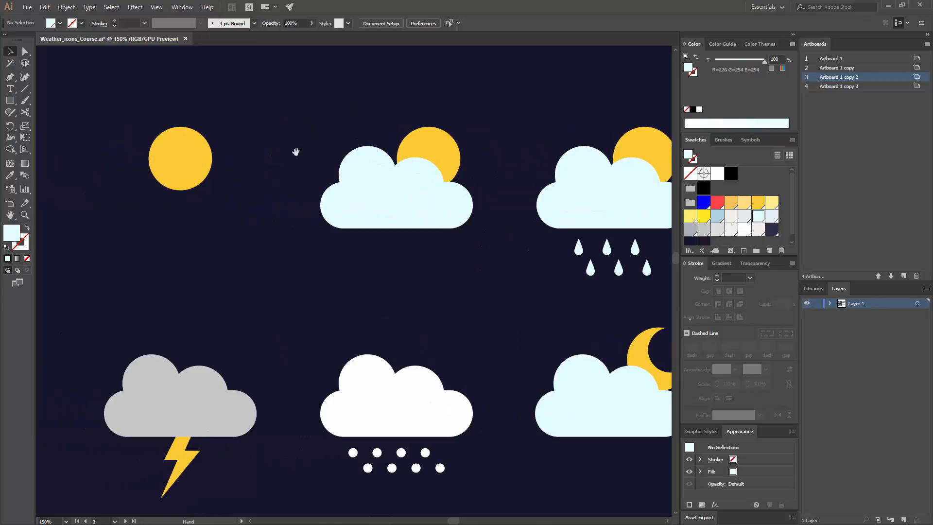
{"action": "left_click_drag", "start_coordinate": [222, 162], "coordinate": [319, 167]}
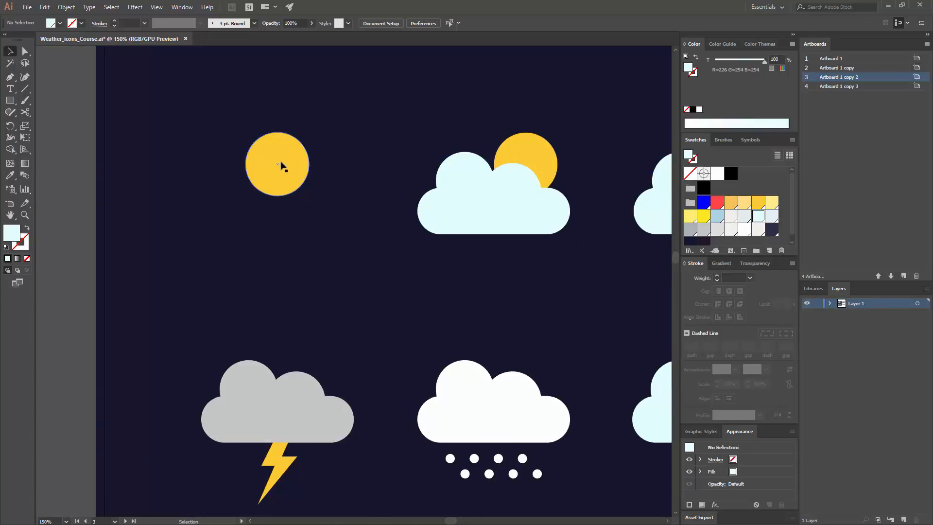
{"action": "mouse_move", "coordinate": [280, 163]}
{"action": "left_mouse_down"}
{"action": "mouse_move", "coordinate": [355, 156]}
{"action": "mouse_move", "coordinate": [339, 154]}
{"action": "mouse_move", "coordinate": [383, 142]}
{"action": "mouse_move", "coordinate": [288, 156]}
{"action": "left_mouse_up"}
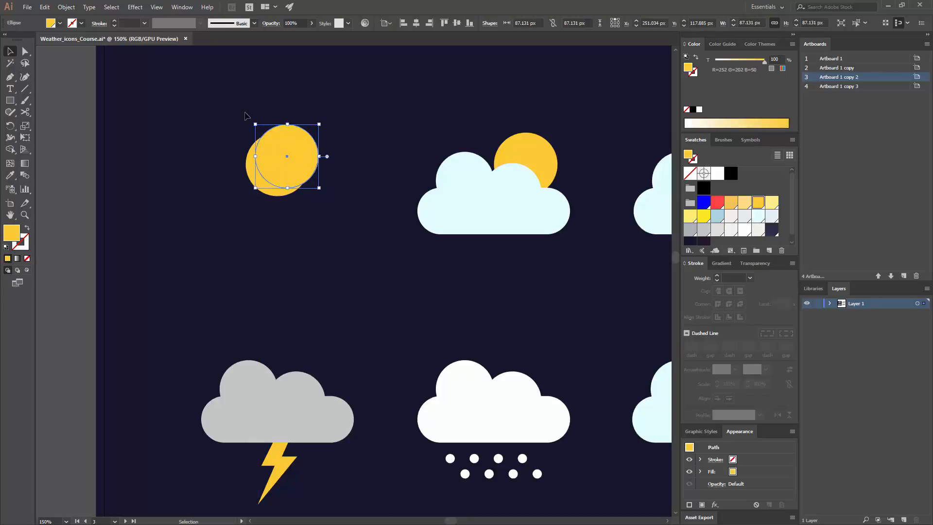
- Cut the duplicate circle at its top and right anchor points with the Scissors tool and delete the upper-right quarter
{"action": "left_click", "coordinate": [25, 112]}
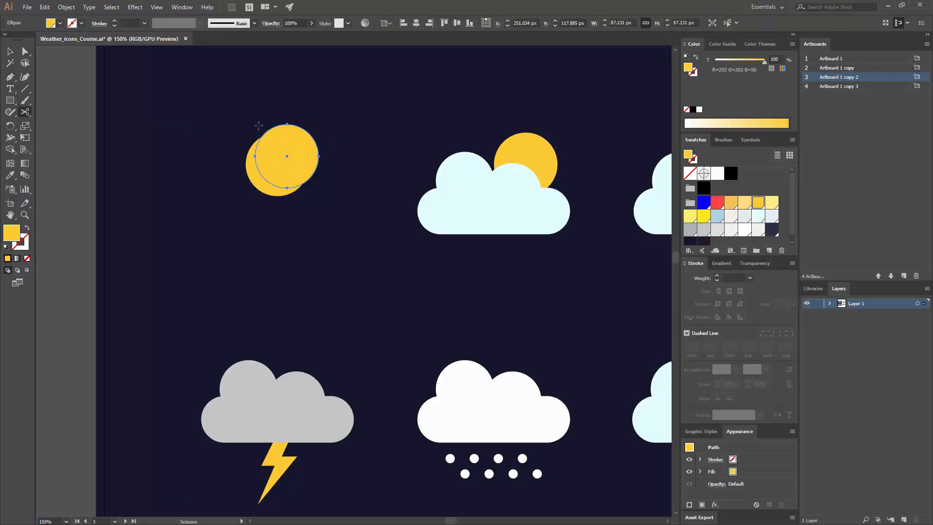
{"action": "left_click", "coordinate": [287, 124]}
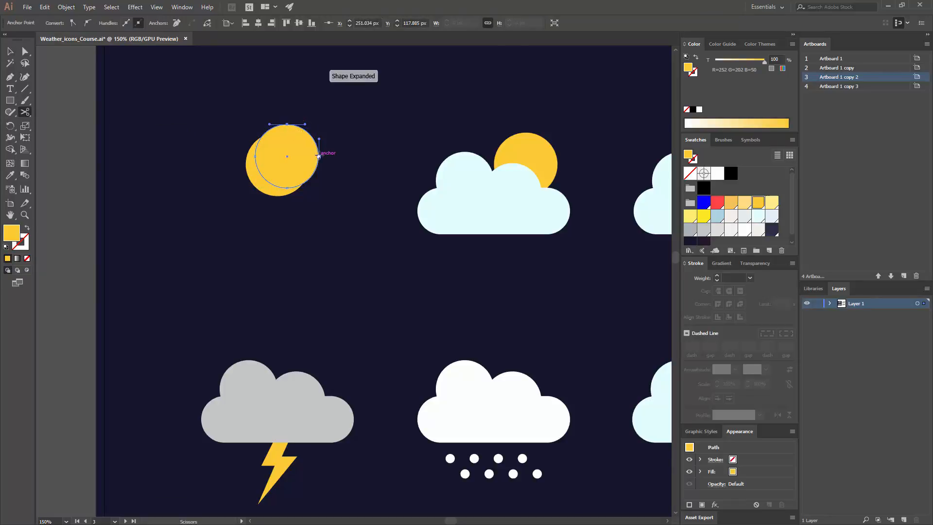
{"action": "key", "text": "v"}
{"action": "left_click_drag", "start_coordinate": [311, 140], "coordinate": [420, 116]}
{"action": "key", "text": "Delete"}
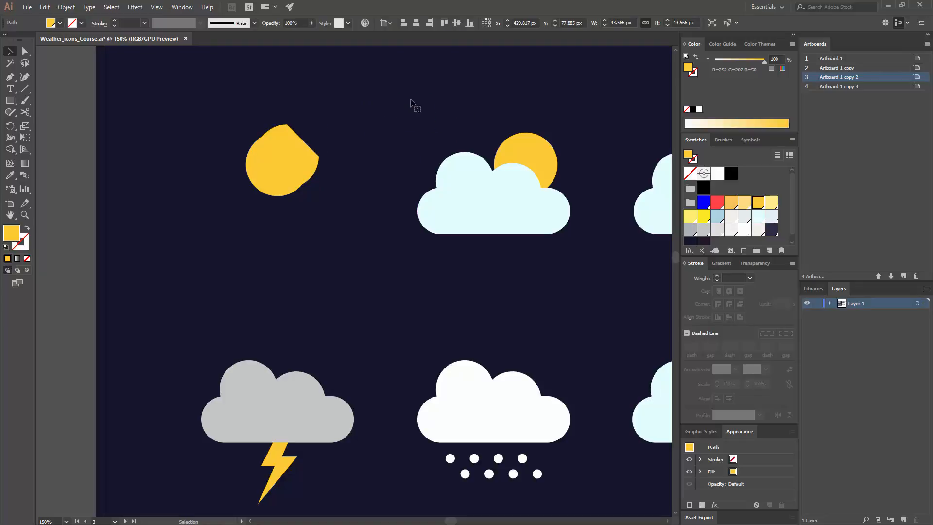
- Give the remaining three-quarter circle no fill and a red stroke of R=255 G=71 B=71
{"action": "left_click", "coordinate": [306, 151]}
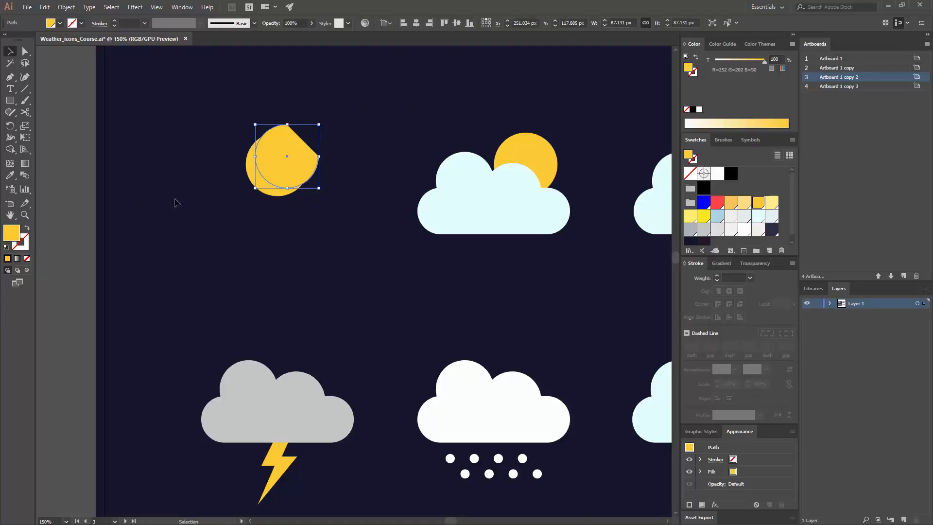
{"action": "left_click", "coordinate": [26, 229]}
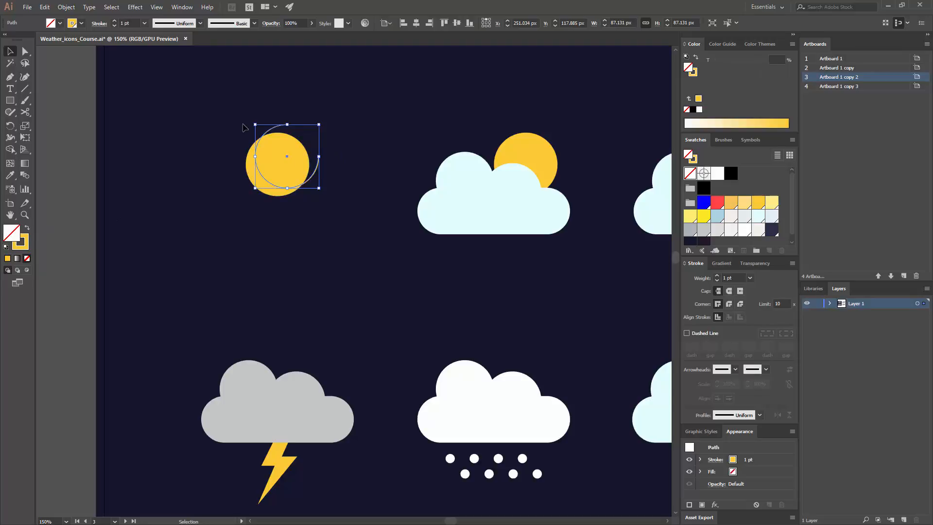
{"action": "left_click", "coordinate": [27, 238]}
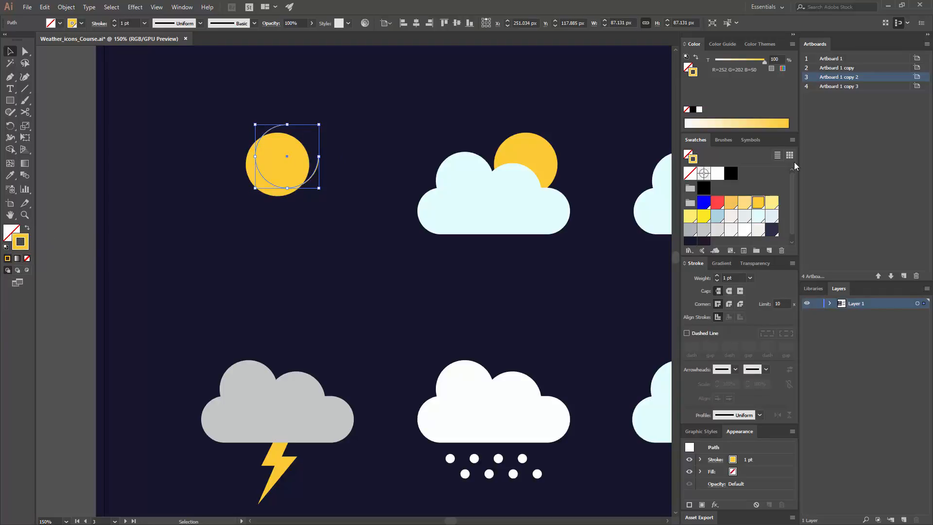
{"action": "left_click", "coordinate": [718, 204]}
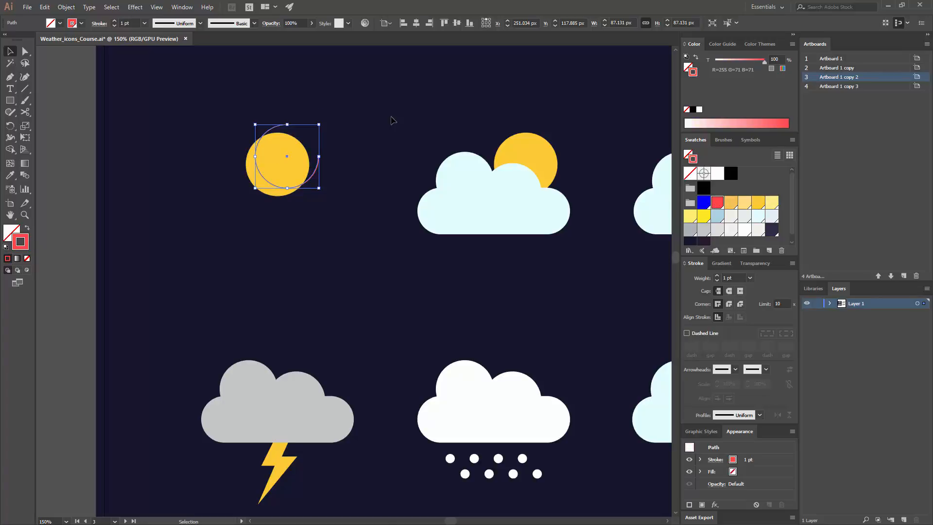
{"action": "left_click", "coordinate": [270, 111]}
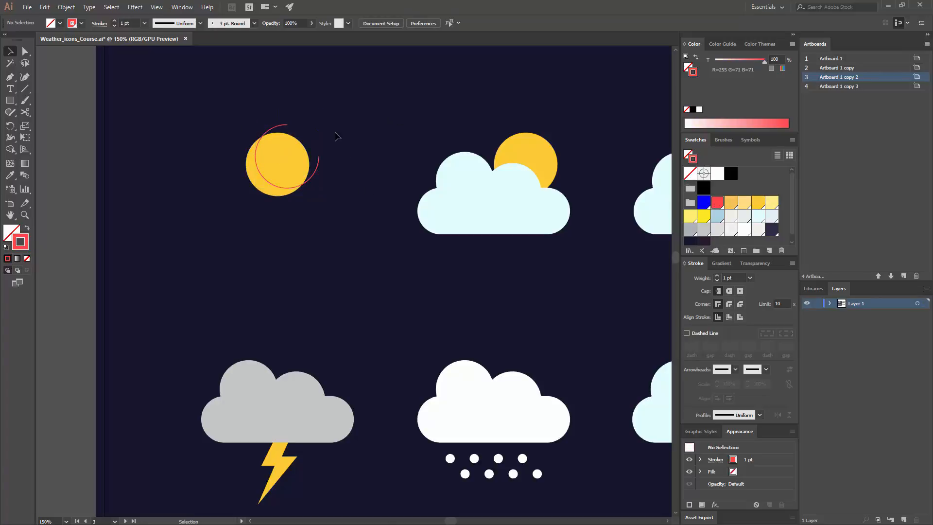
- Extend the red arc with the Pen tool around the sun's lower-left side, using straight segments, and close it at the arc's top end
{"action": "left_click", "coordinate": [9, 77]}
{"action": "left_click", "coordinate": [319, 157]}
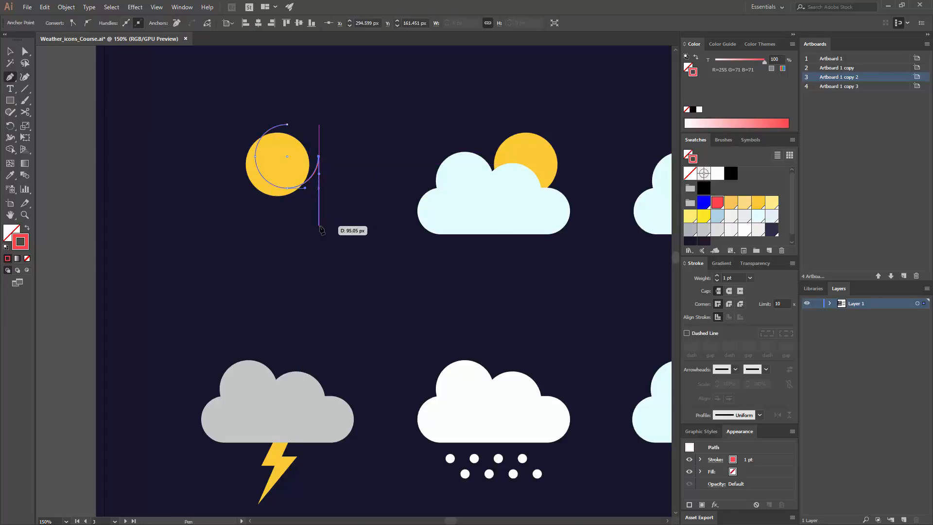
{"action": "left_click", "coordinate": [319, 225]}
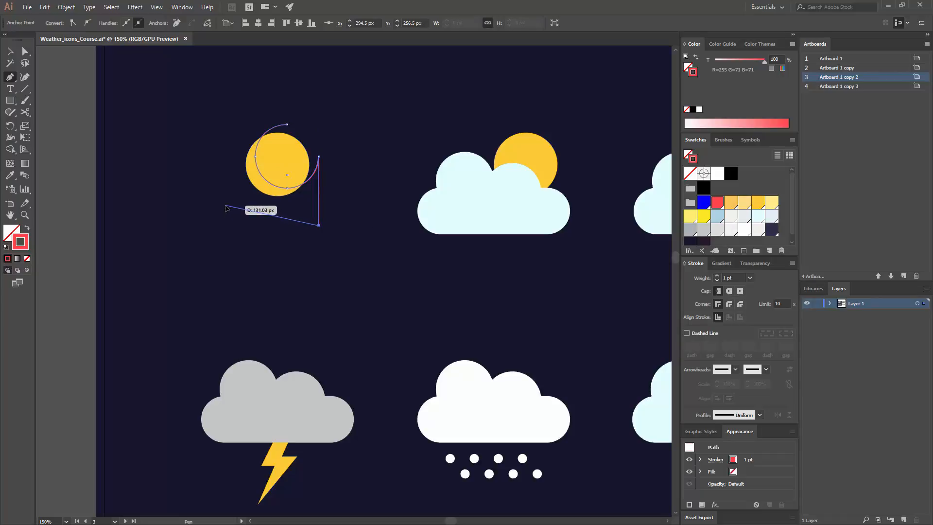
{"action": "left_click", "coordinate": [225, 204]}
{"action": "left_click", "coordinate": [233, 108]}
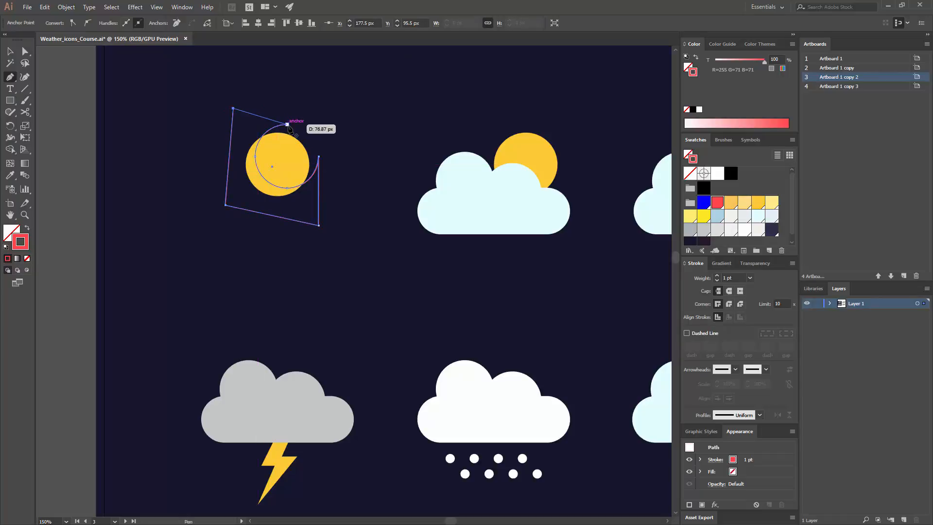
{"action": "left_click", "coordinate": [287, 125]}
{"action": "left_click", "coordinate": [11, 51]}
{"action": "left_click", "coordinate": [110, 99]}
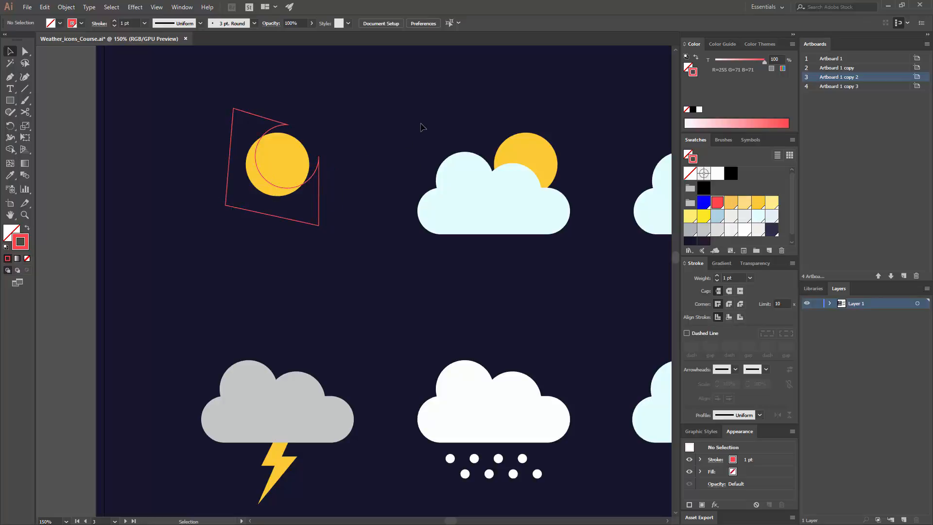
- Turn the closed shape's red stroke into a strokeless red fill and set its blending mode to Overlay
{"action": "left_click", "coordinate": [319, 189]}
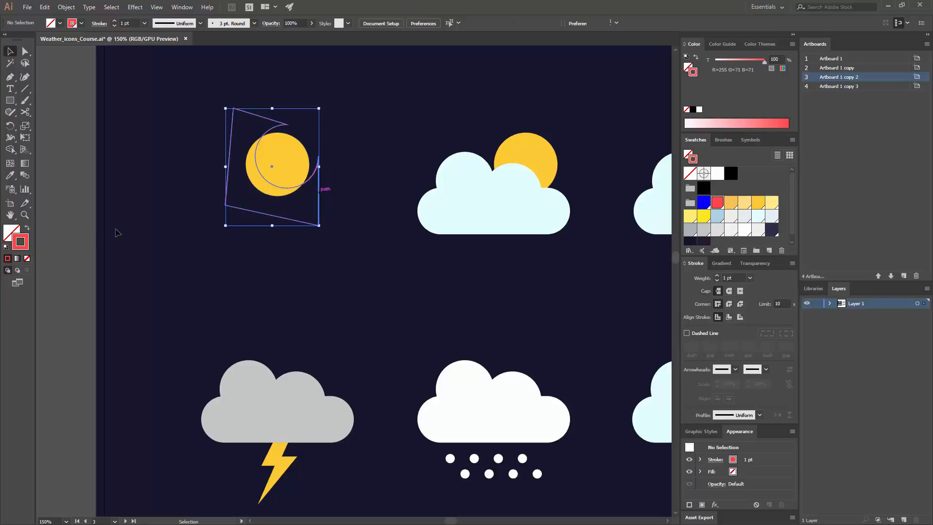
{"action": "left_click", "coordinate": [27, 231]}
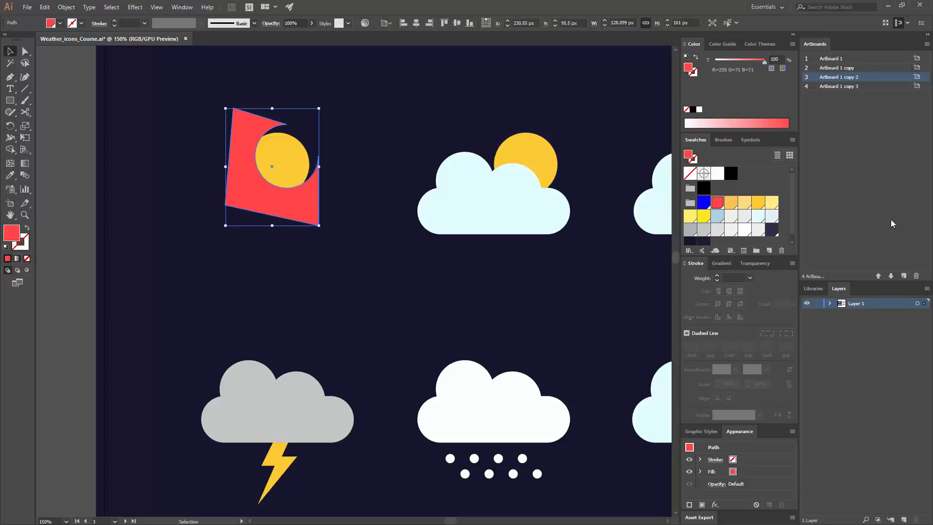
{"action": "left_click", "coordinate": [750, 263]}
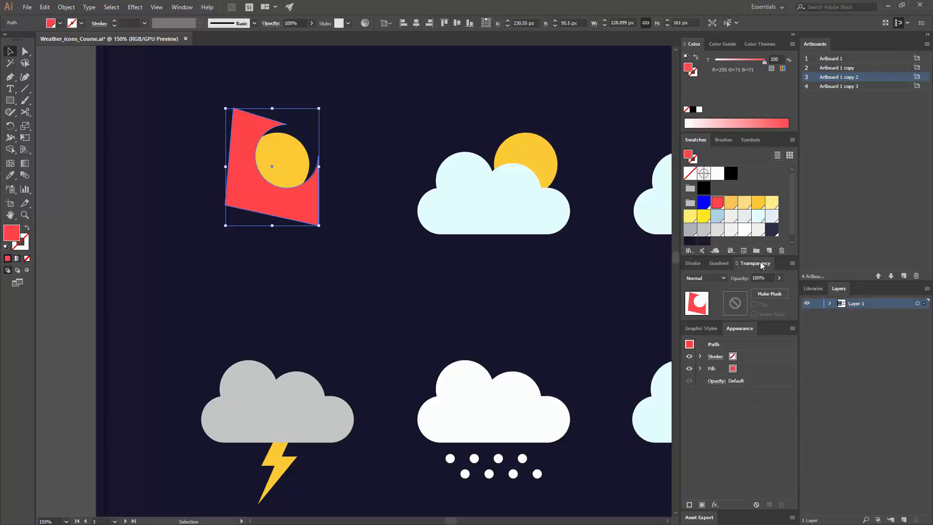
{"action": "left_click", "coordinate": [174, 11]}
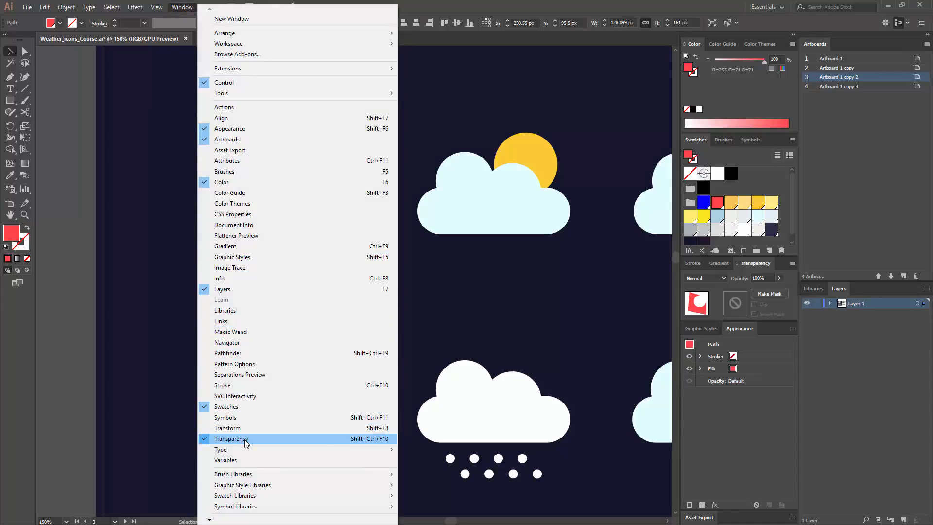
{"action": "left_click", "coordinate": [269, 439]}
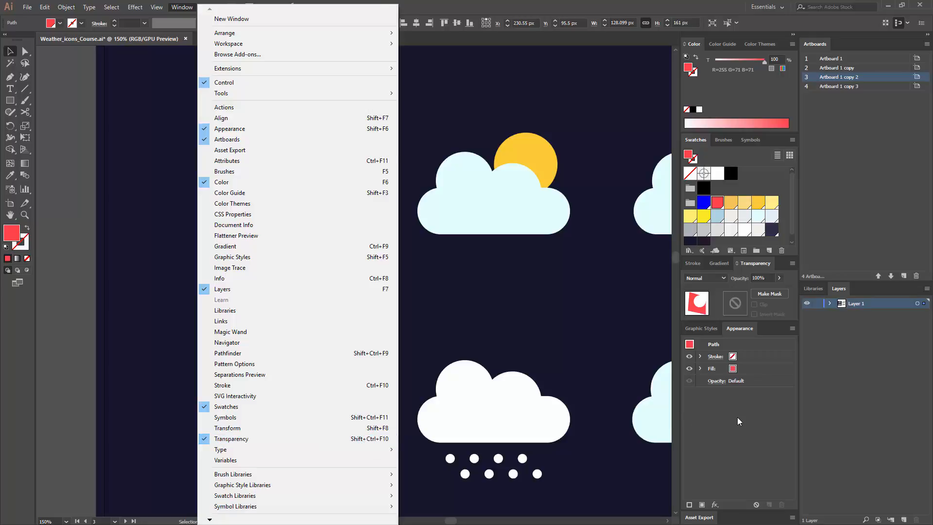
{"action": "left_click", "coordinate": [723, 278]}
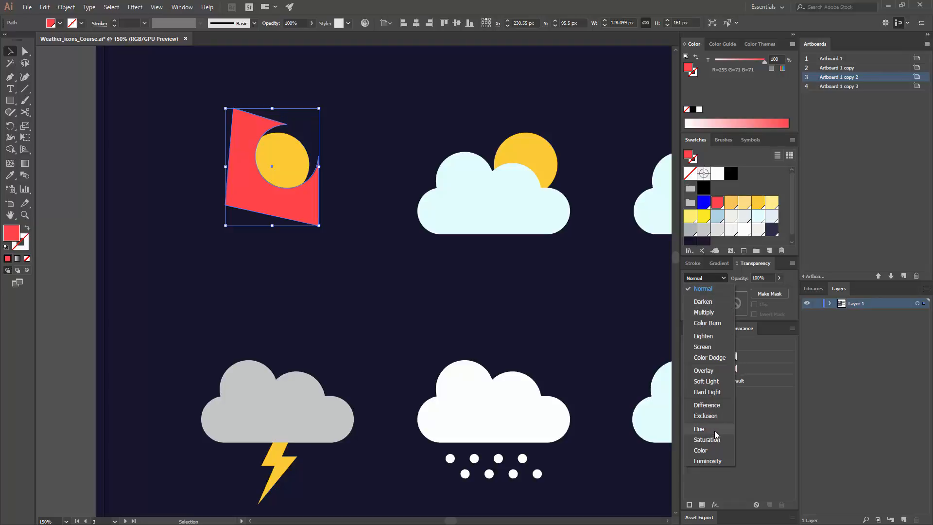
{"action": "left_click", "coordinate": [722, 372]}
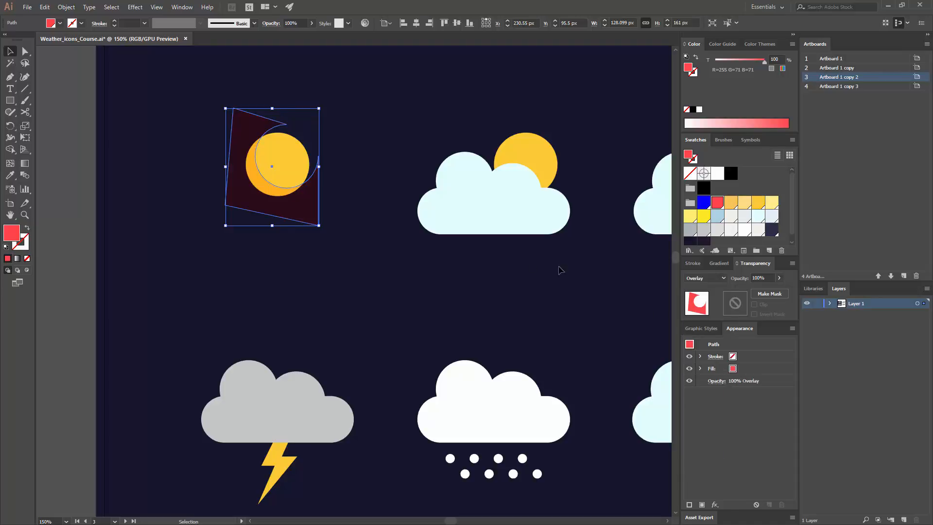
{"action": "left_click", "coordinate": [395, 262]}
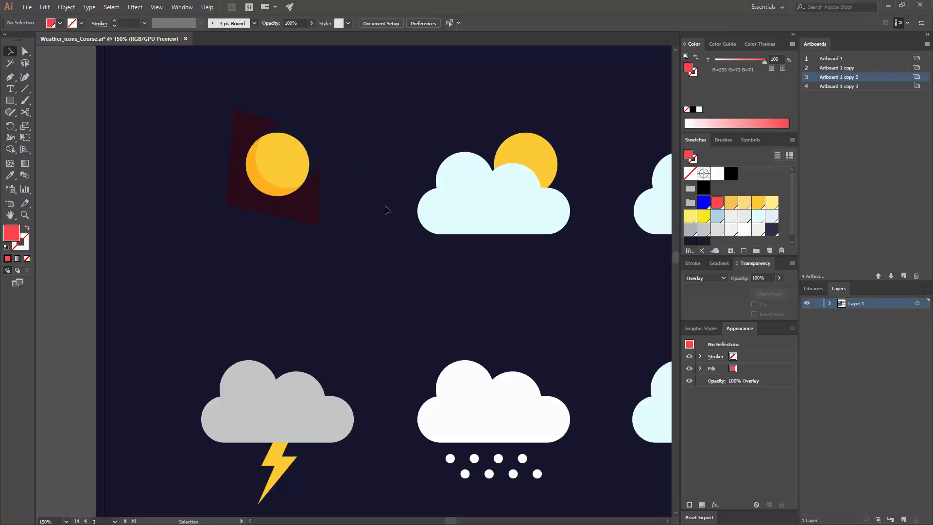
- Cut the red overlay shape to the clipboard and enable Draw Inside mode for the yellow sun circle
{"action": "left_click", "coordinate": [251, 138]}
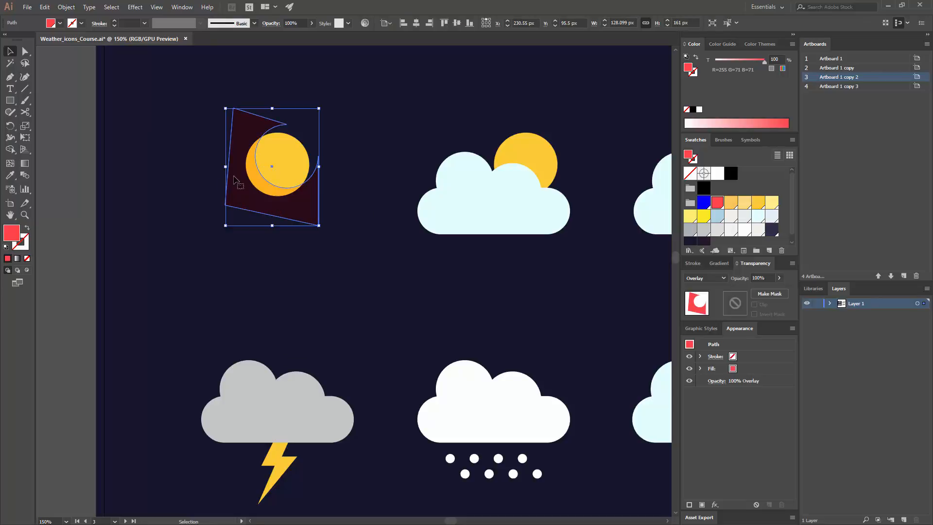
{"action": "left_click", "coordinate": [68, 7]}
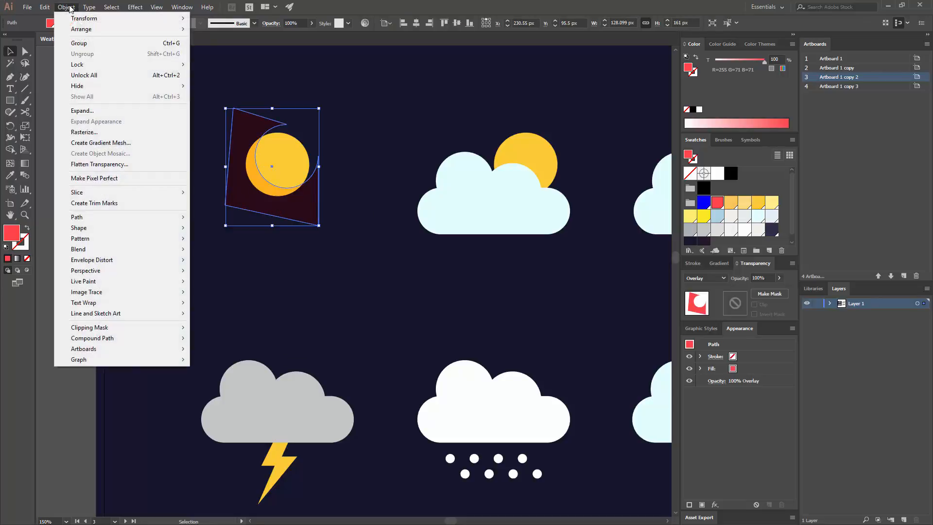
{"action": "mouse_move", "coordinate": [45, 6]}
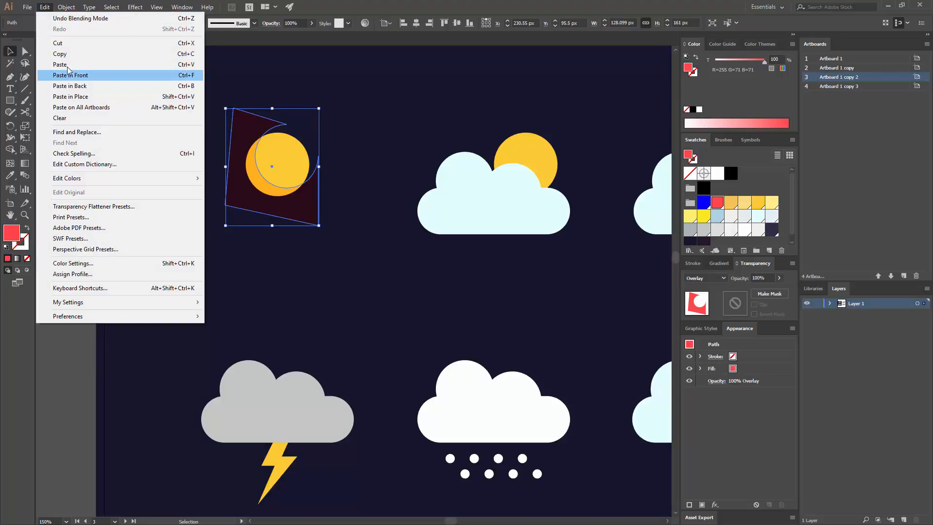
{"action": "left_click", "coordinate": [95, 44]}
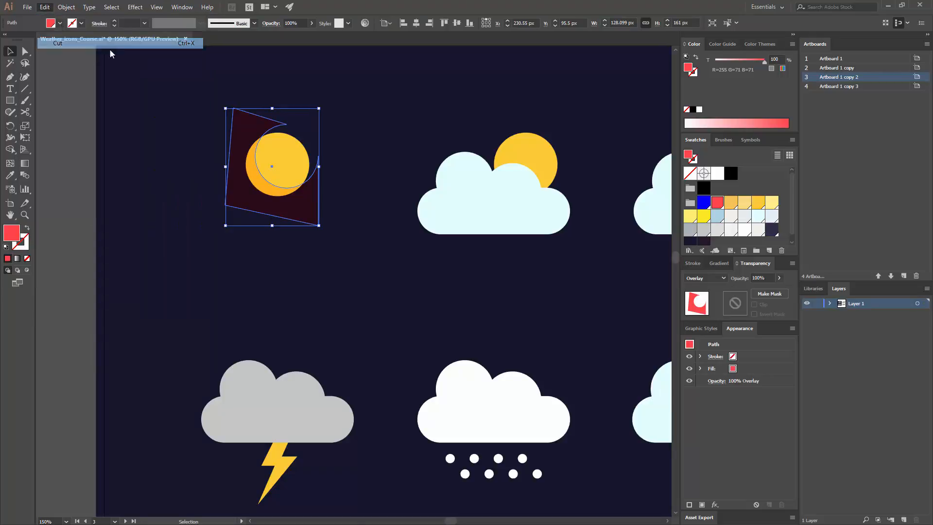
{"action": "left_click", "coordinate": [289, 170]}
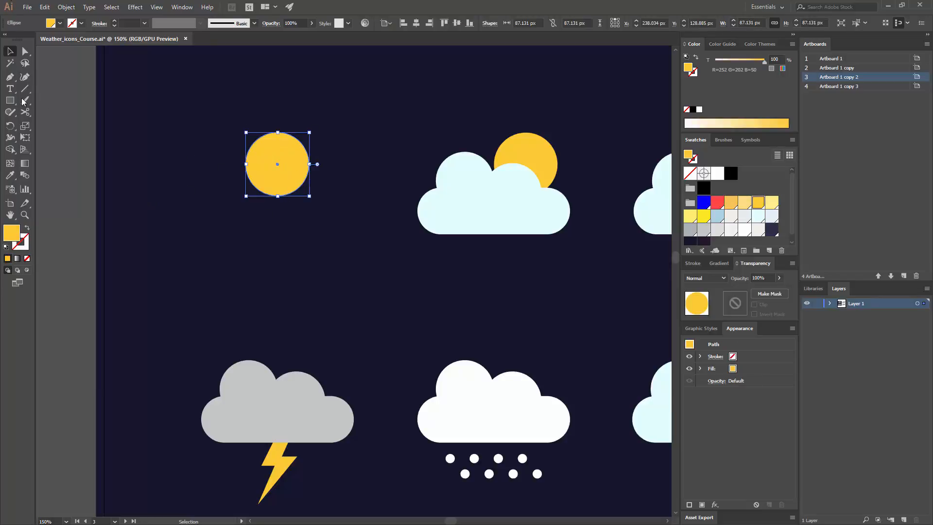
{"action": "left_click", "coordinate": [26, 272]}
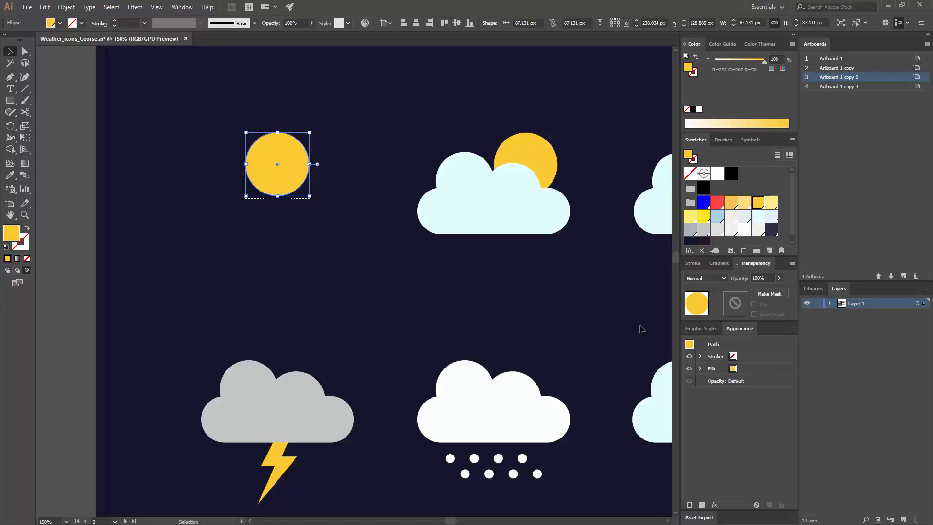
- Draw a closed four-sided shape with the Pen tool, beside the sun and overlapping the partly cloudy icon, while in Draw Inside mode
{"action": "left_click", "coordinate": [10, 76]}
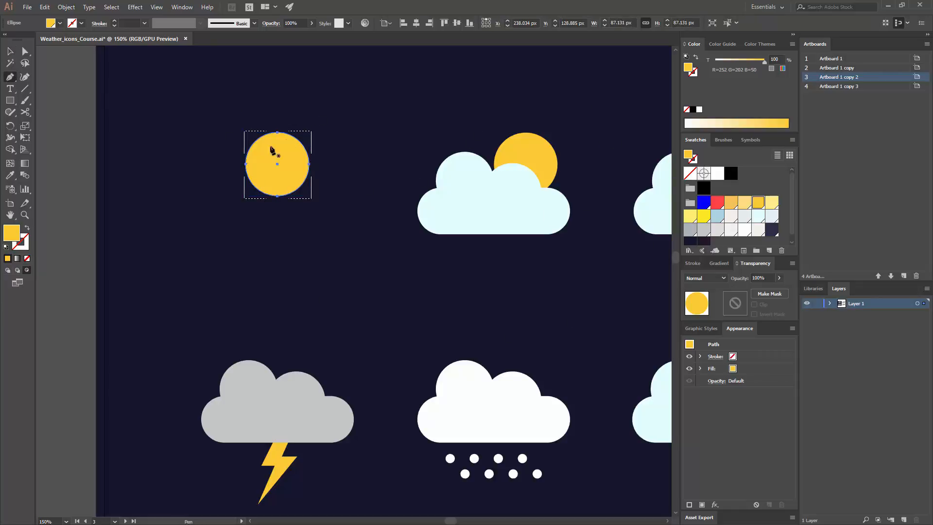
{"action": "left_click", "coordinate": [346, 240]}
{"action": "left_click", "coordinate": [503, 190]}
{"action": "left_click", "coordinate": [577, 343]}
{"action": "left_click", "coordinate": [373, 365]}
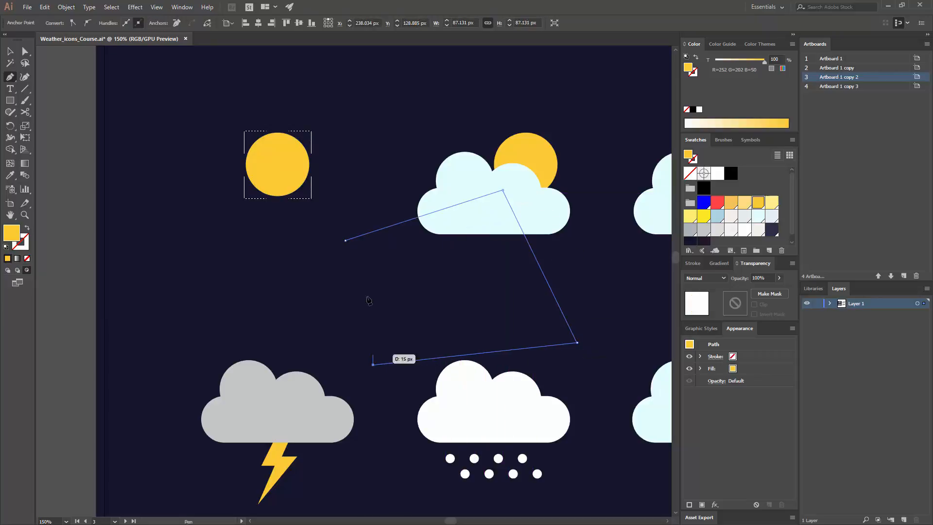
{"action": "left_click", "coordinate": [346, 241]}
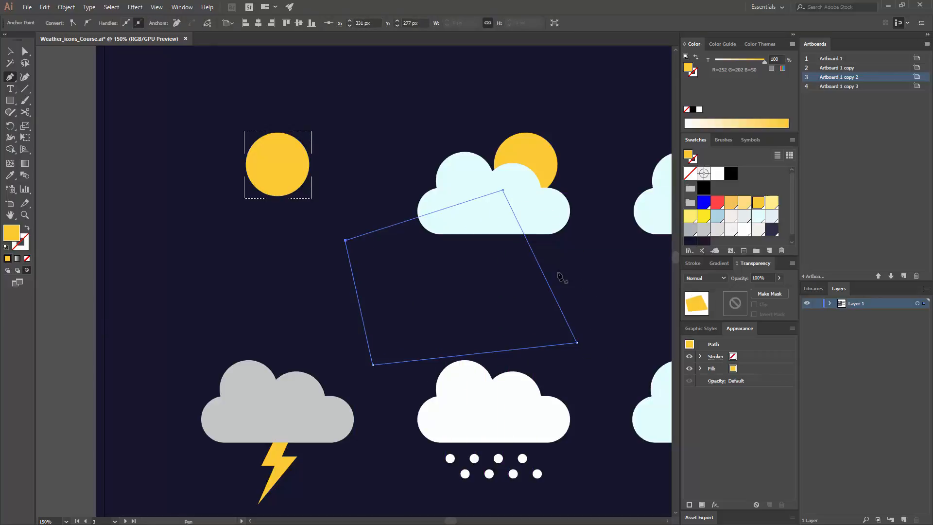
- Try moving the four-sided shape over the sun, and undo back to before the sun's Draw Inside mode
{"action": "key", "text": "v"}
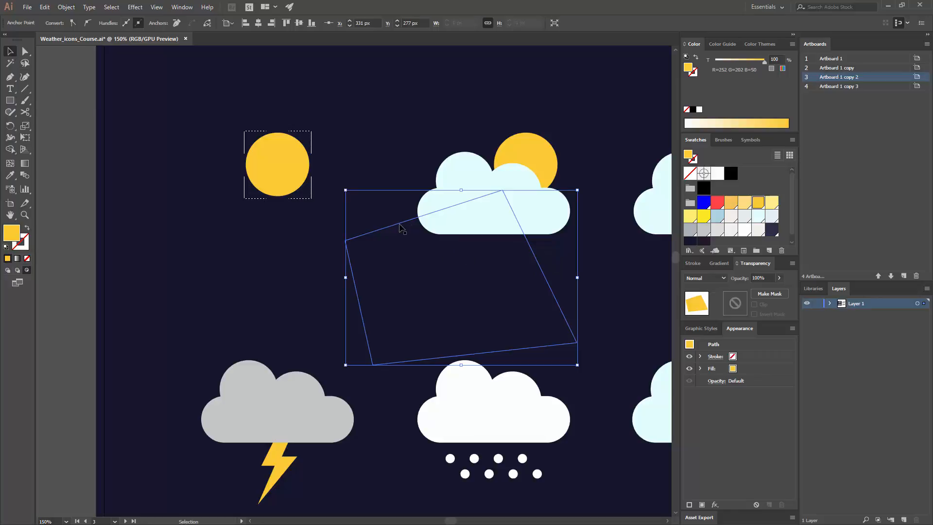
{"action": "left_click_drag", "start_coordinate": [400, 224], "coordinate": [287, 172]}
{"action": "key", "text": "ctrl+z"}
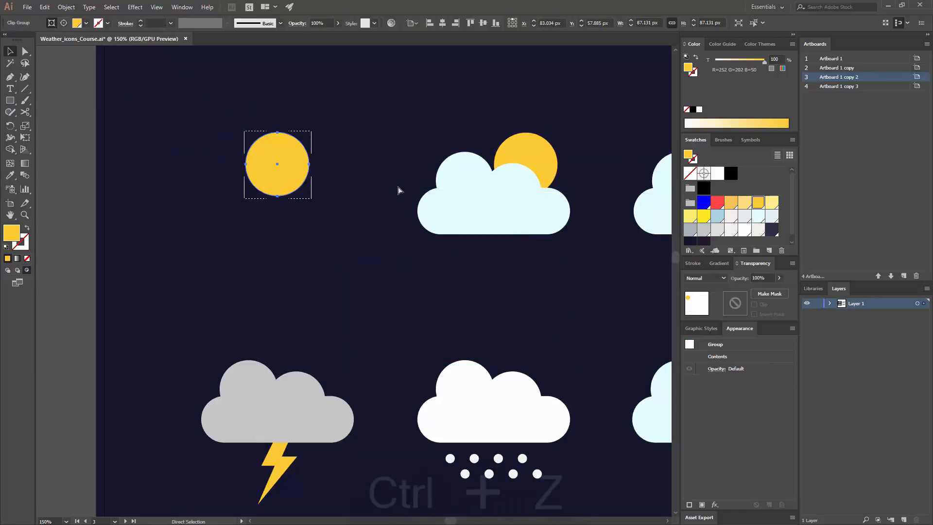
{"action": "left_click", "coordinate": [438, 219]}
{"action": "left_click", "coordinate": [401, 282]}
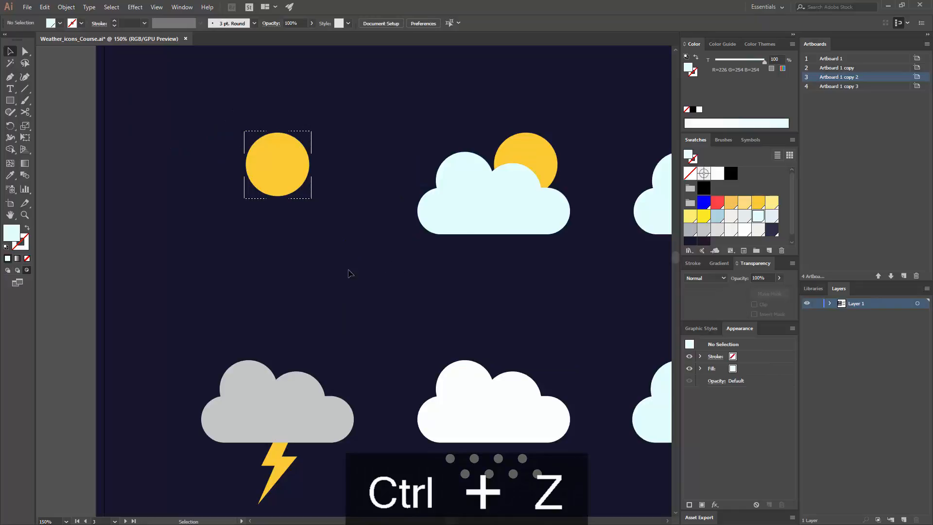
{"action": "key", "text": "ctrl+z"}
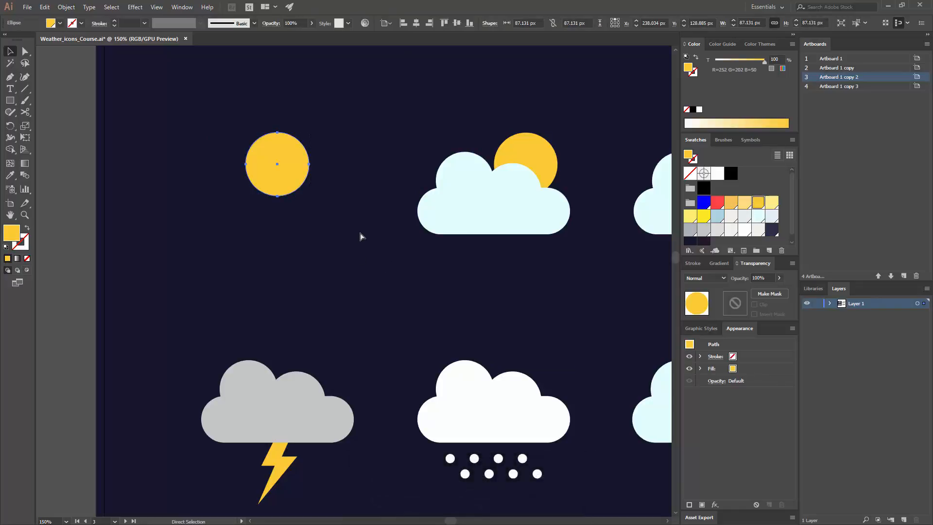
- Enable Draw Inside mode for the sun circle, paste the red overlay in place inside it, and return to normal drawing
{"action": "key", "text": "v"}
{"action": "left_click", "coordinate": [28, 271]}
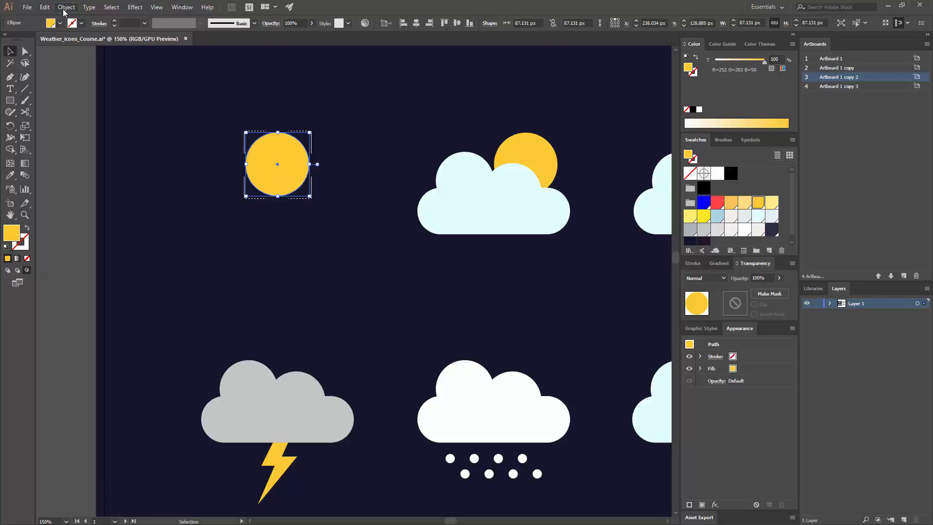
{"action": "left_click", "coordinate": [44, 6]}
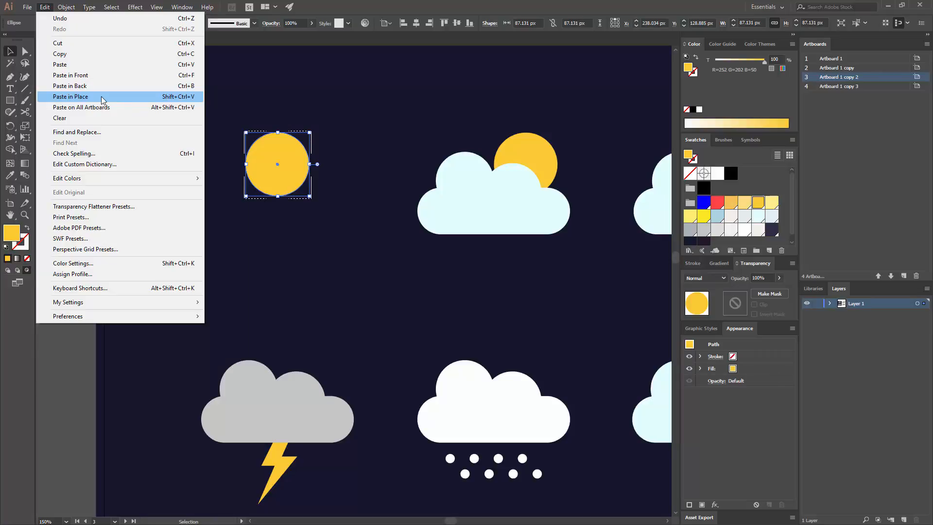
{"action": "left_click", "coordinate": [71, 96]}
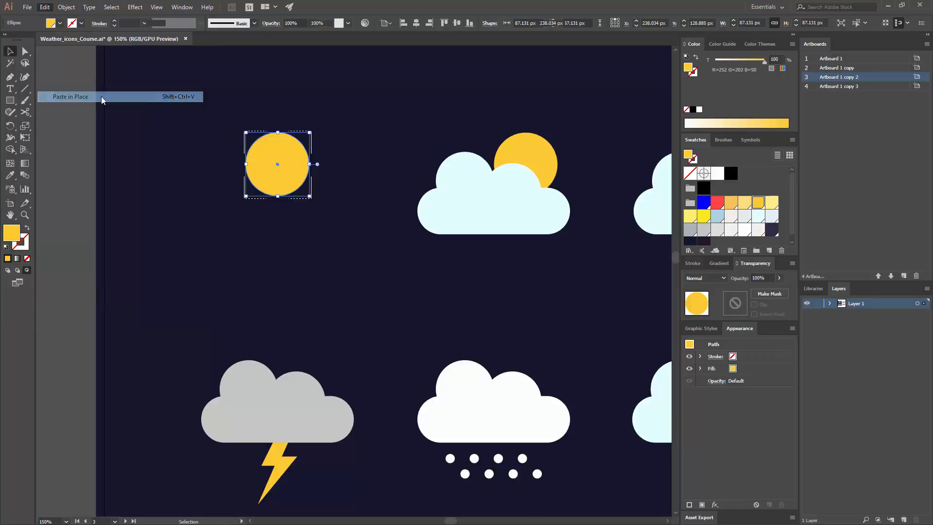
{"action": "left_click", "coordinate": [336, 123]}
{"action": "key", "text": "shift+d"}
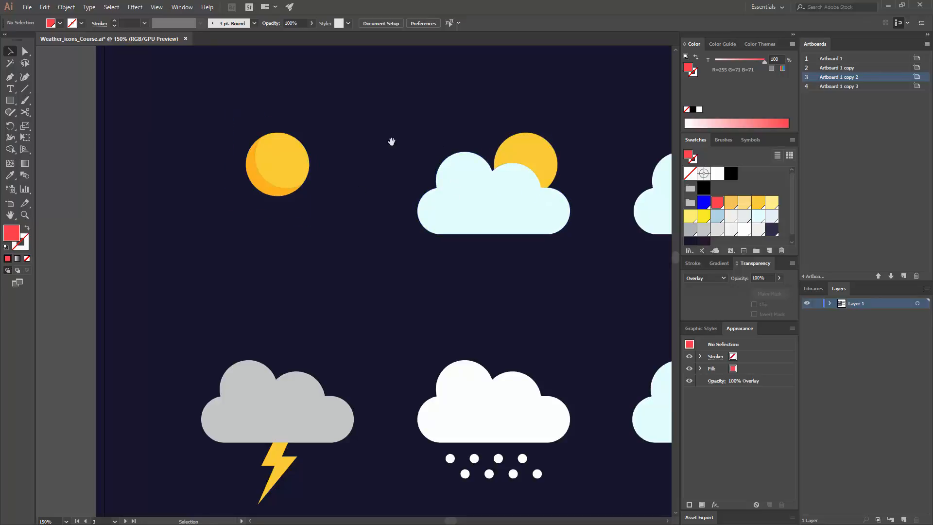
- Isolate the sun's clip group, then shrink the red overlay and reposition its curve within the sun
{"action": "left_click_drag", "start_coordinate": [392, 142], "coordinate": [288, 186]}
{"action": "double_click", "coordinate": [158, 230]}
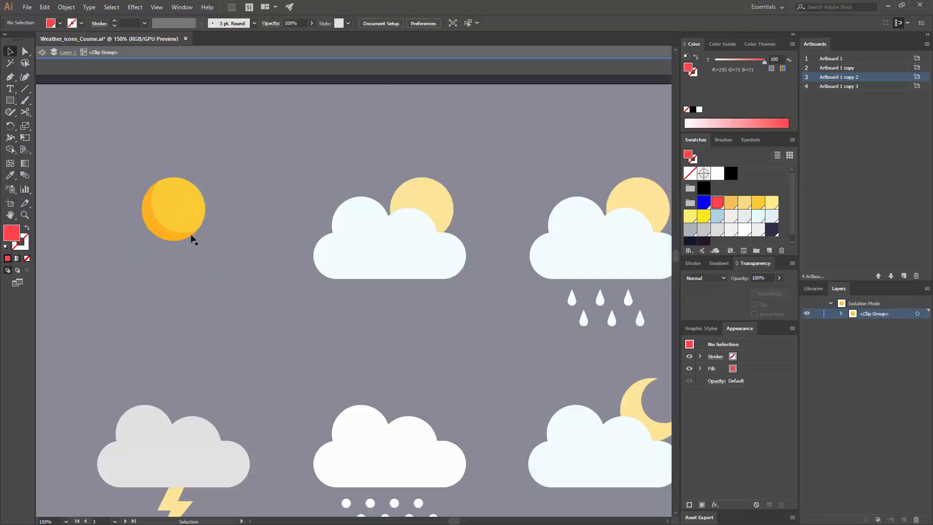
{"action": "left_click", "coordinate": [200, 241]}
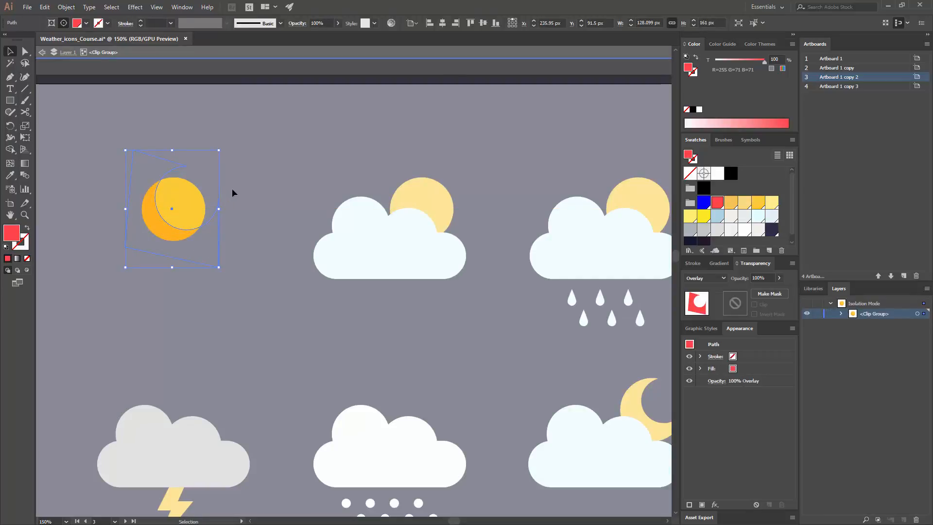
{"action": "left_click", "coordinate": [225, 249]}
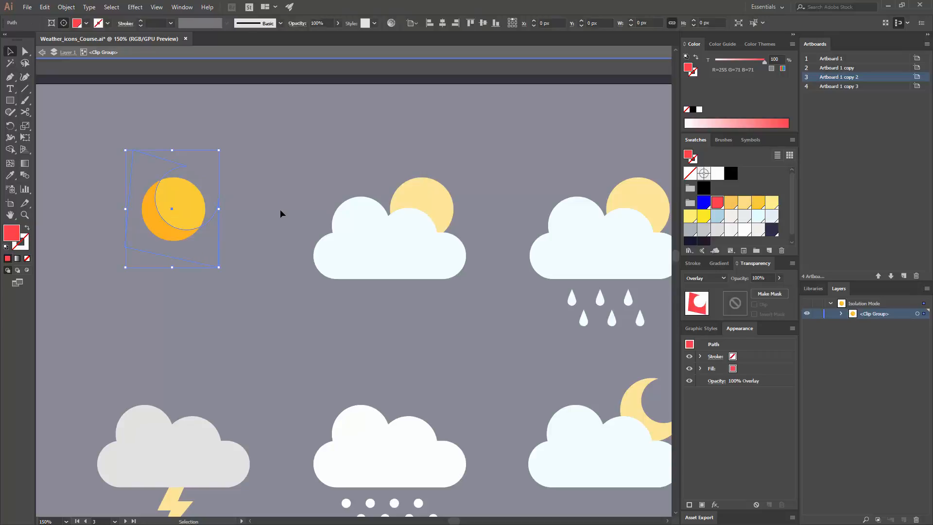
{"action": "left_click", "coordinate": [203, 243]}
{"action": "left_click_drag", "start_coordinate": [217, 267], "coordinate": [198, 240]}
{"action": "left_click", "coordinate": [246, 222]}
{"action": "left_click", "coordinate": [257, 238]}
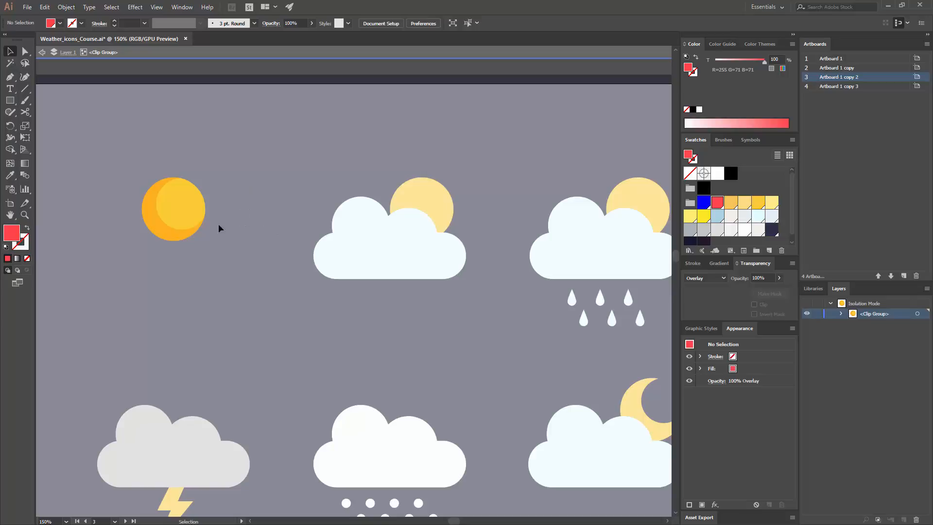
- Copy the resized overlay from the sun's clip group and exit isolation mode
{"action": "left_click", "coordinate": [175, 236]}
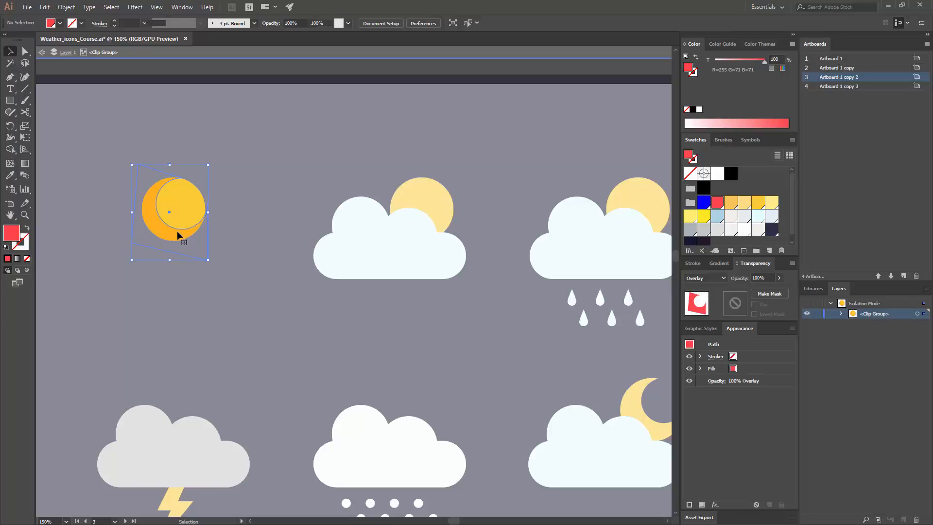
{"action": "key", "text": "ctrl+c"}
{"action": "double_click", "coordinate": [256, 206]}
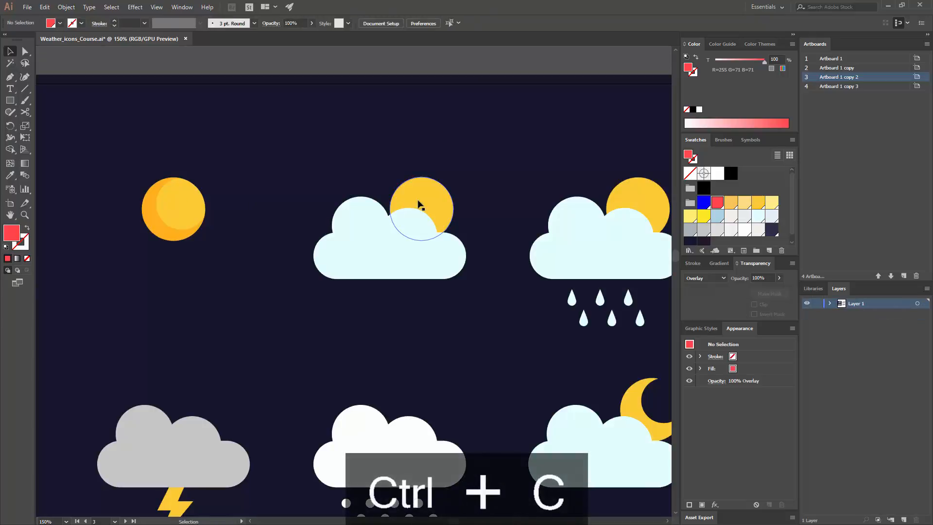
- Paste the overlay onto the partly cloudy icon's sun and duplicate it onto the rainy icon's sun
{"action": "scroll", "coordinate": [233, 204], "scroll_direction": "right", "scroll_amount": 3}
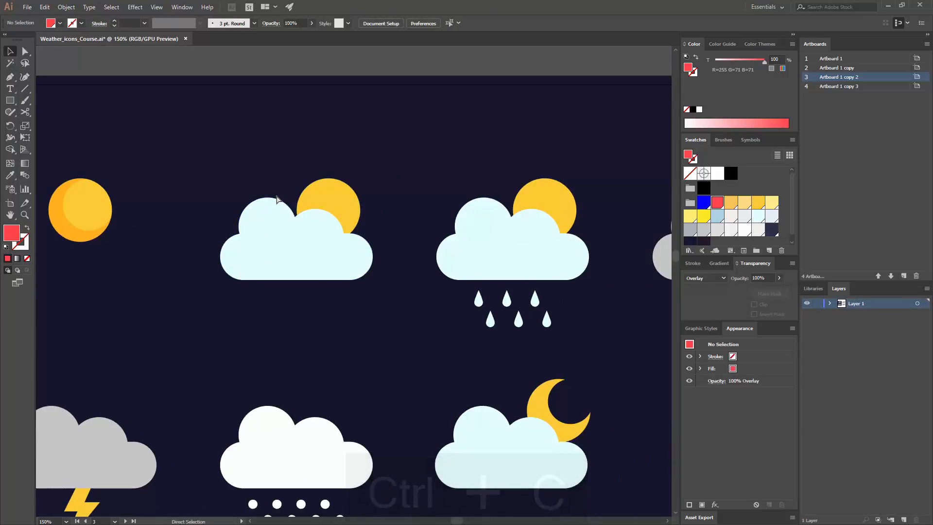
{"action": "key", "text": "ctrl+v"}
{"action": "left_click_drag", "start_coordinate": [359, 286], "coordinate": [346, 241]}
{"action": "left_click", "coordinate": [392, 213]}
{"action": "left_click_drag", "start_coordinate": [391, 211], "coordinate": [500, 227]}
{"action": "left_click", "coordinate": [371, 202]}
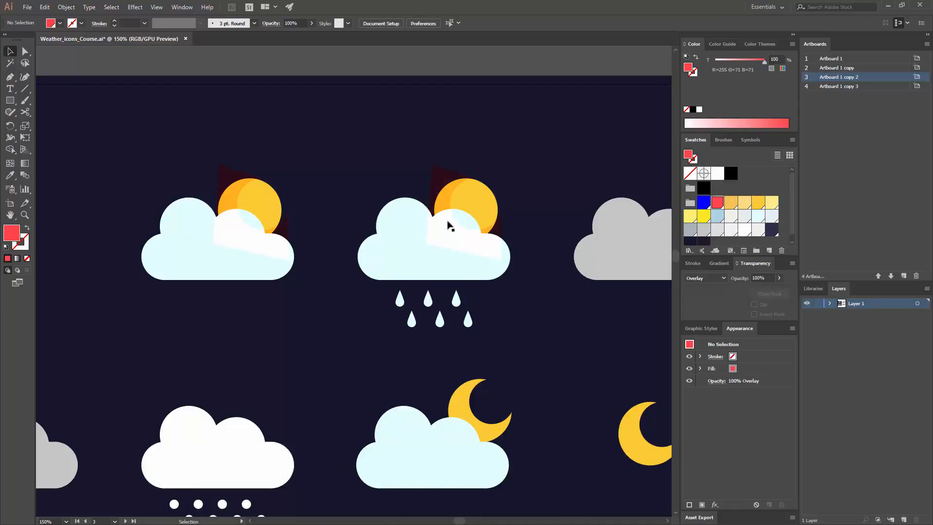
- Duplicate the partly cloudy icon's cloud and offset the copy slightly up and to the right
{"action": "left_click", "coordinate": [438, 201]}
{"action": "left_click", "coordinate": [380, 178]}
{"action": "left_click_drag", "start_coordinate": [292, 189], "coordinate": [371, 222]}
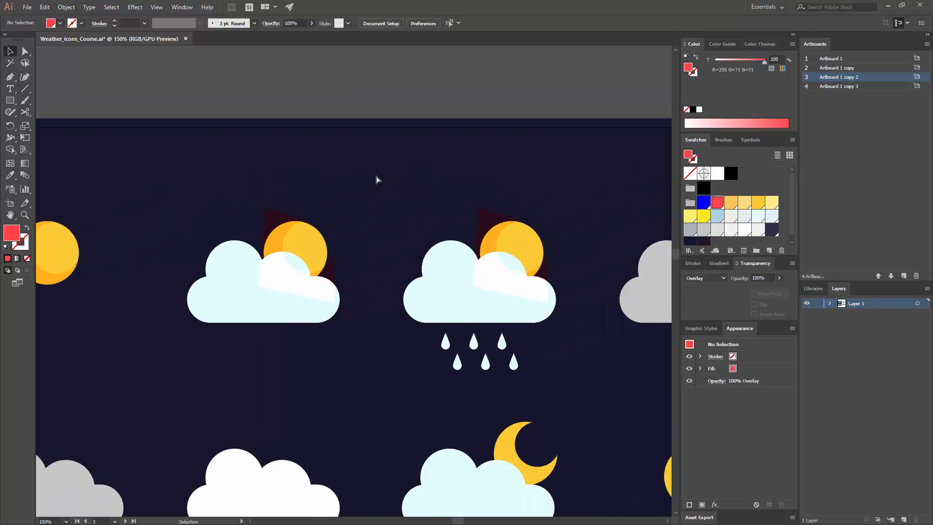
{"action": "key", "text": "ctrl+equal"}
{"action": "key", "text": "ctrl+equal"}
{"action": "key", "text": "ctrl+equal"}
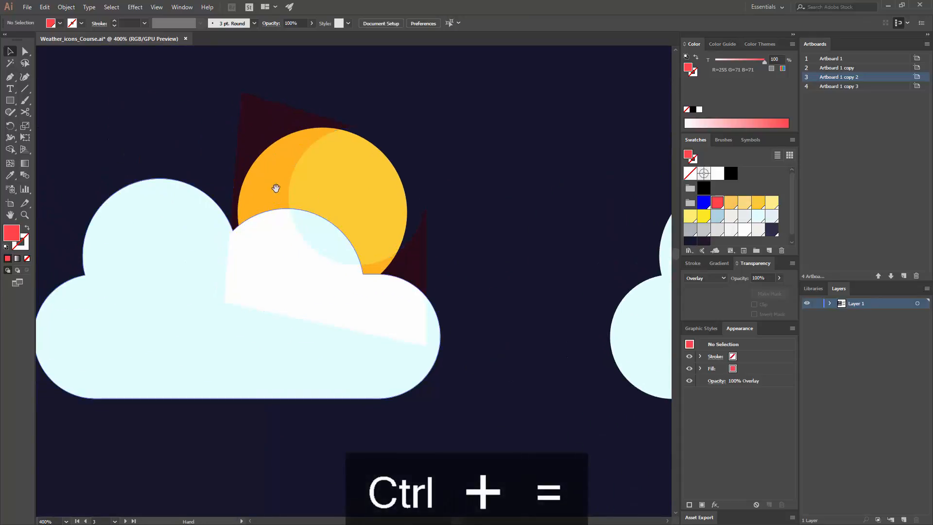
{"action": "mouse_move", "coordinate": [192, 302]}
{"action": "left_mouse_down"}
{"action": "mouse_move", "coordinate": [193, 286]}
{"action": "mouse_move", "coordinate": [202, 290]}
{"action": "left_mouse_up"}
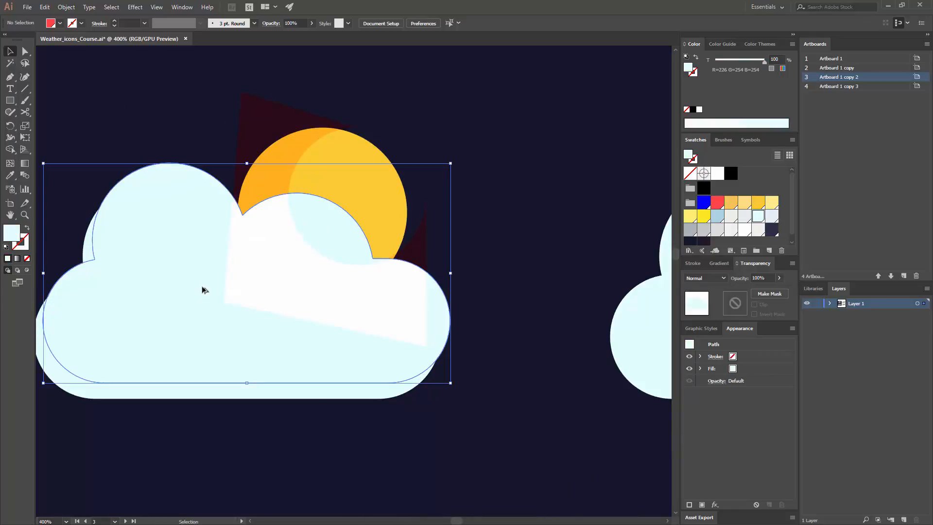
- Sample the sun overlay with the Eyedropper to give the cloud copy its red Overlay-blended fill
{"action": "left_click", "coordinate": [10, 176]}
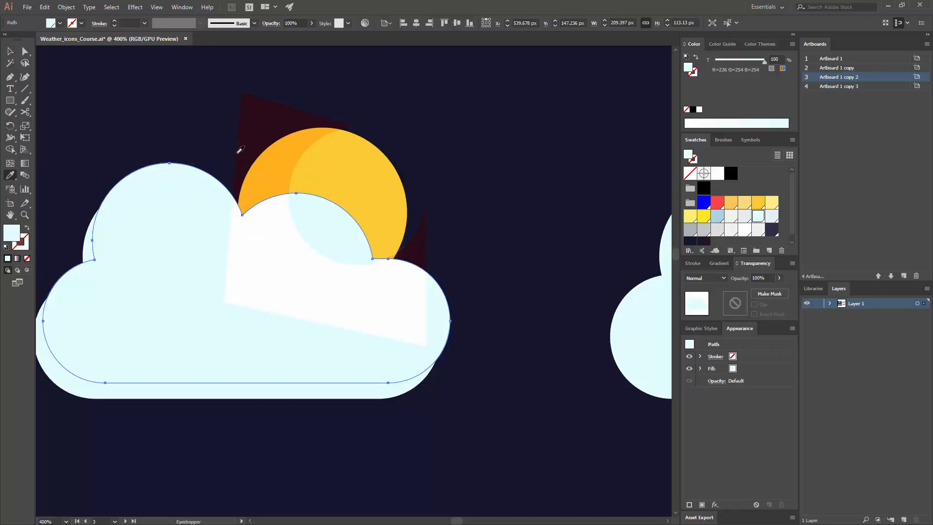
{"action": "left_click", "coordinate": [271, 137]}
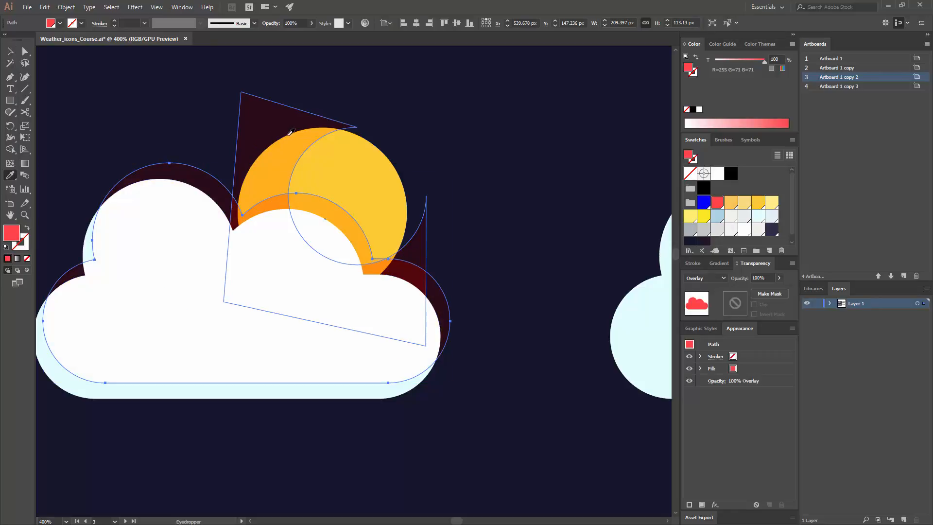
{"action": "key", "text": "v"}
{"action": "left_click", "coordinate": [443, 216]}
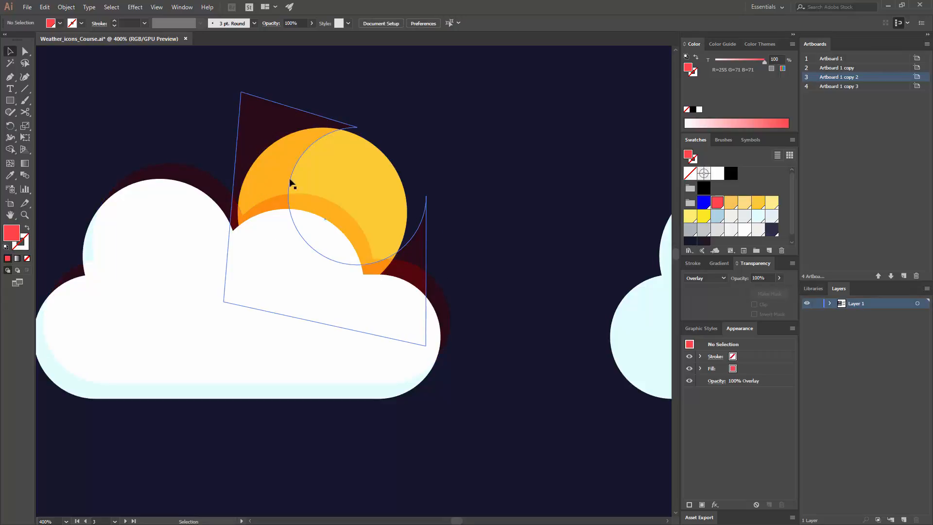
- Move the red cloud overlay 2 px left and 3 px down so its shadow on the sun is thinner
{"action": "key", "text": "ctrl+minus"}
{"action": "left_click_drag", "start_coordinate": [446, 220], "coordinate": [298, 256]}
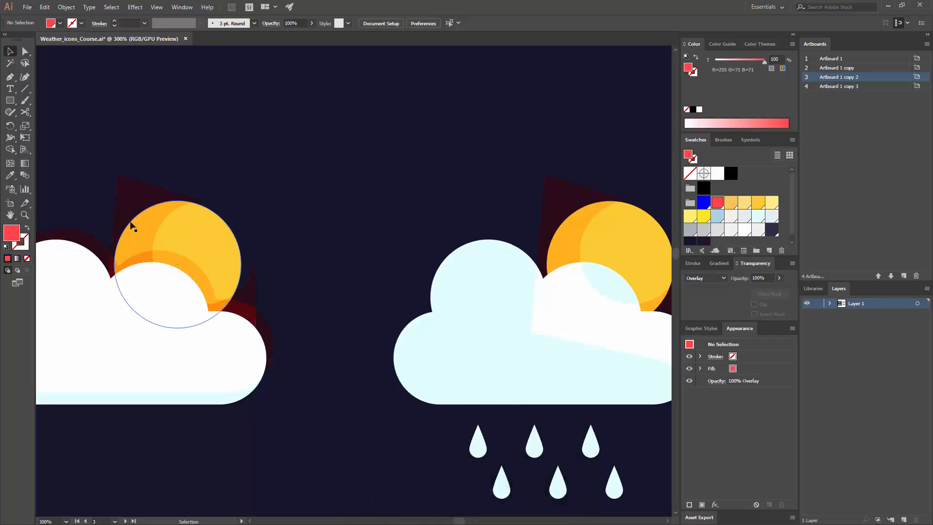
{"action": "left_click_drag", "start_coordinate": [195, 271], "coordinate": [192, 275]}
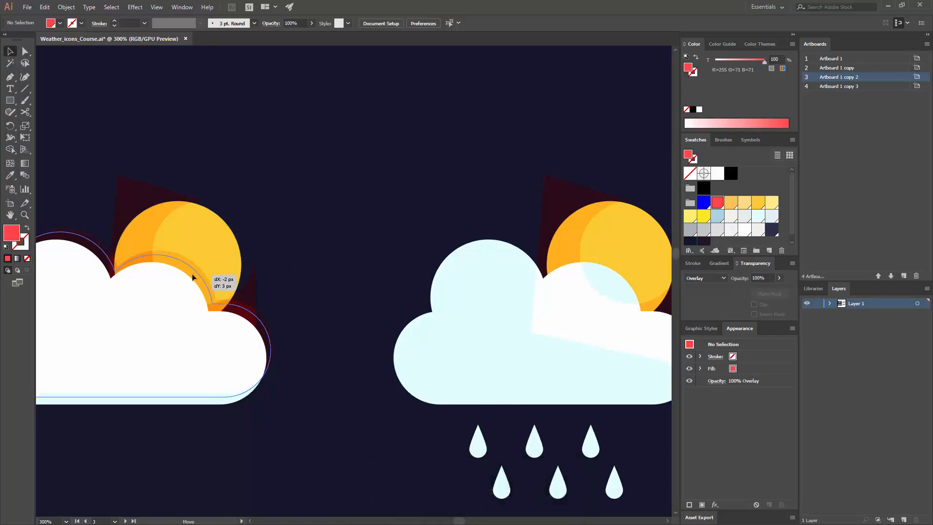
{"action": "left_click", "coordinate": [307, 263]}
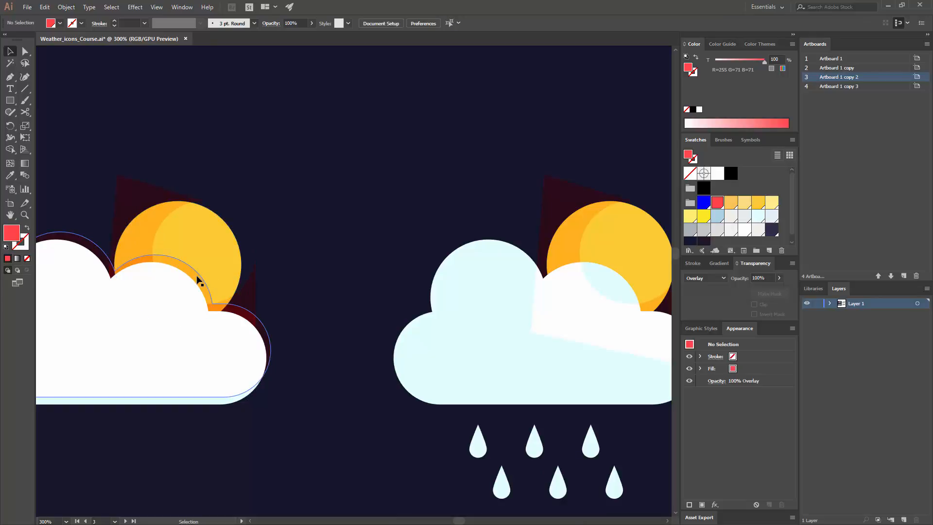
- Duplicate the red cloud overlay onto the rainy icon's cloud, offset slightly upward and right
{"action": "left_click_drag", "start_coordinate": [197, 279], "coordinate": [631, 275], "text": "alt"}
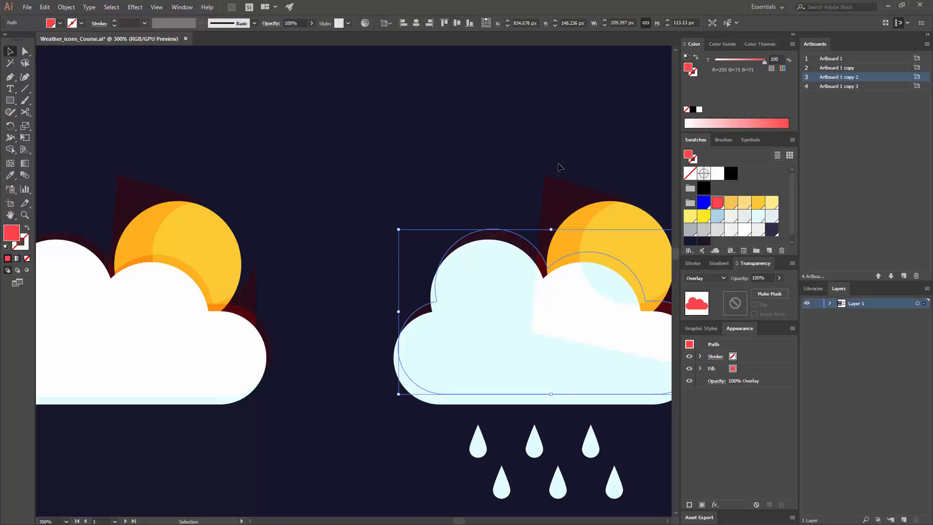
{"action": "left_click_drag", "start_coordinate": [556, 167], "coordinate": [428, 138]}
{"action": "left_click", "coordinate": [431, 138]}
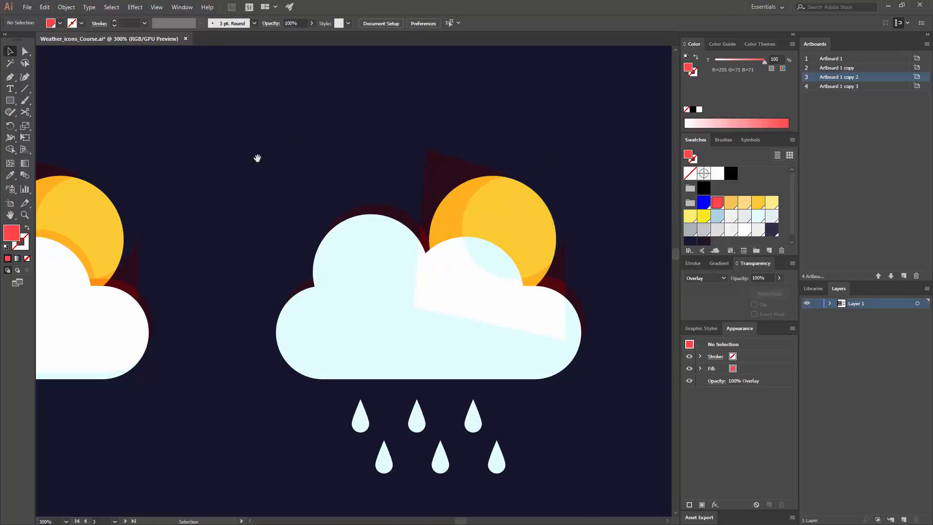
- Unite the partly cloudy icon's sun overlay and cloud overlay into one shape with Pathfinder
{"action": "left_click_drag", "start_coordinate": [269, 163], "coordinate": [428, 183]}
{"action": "left_click", "coordinate": [184, 7]}
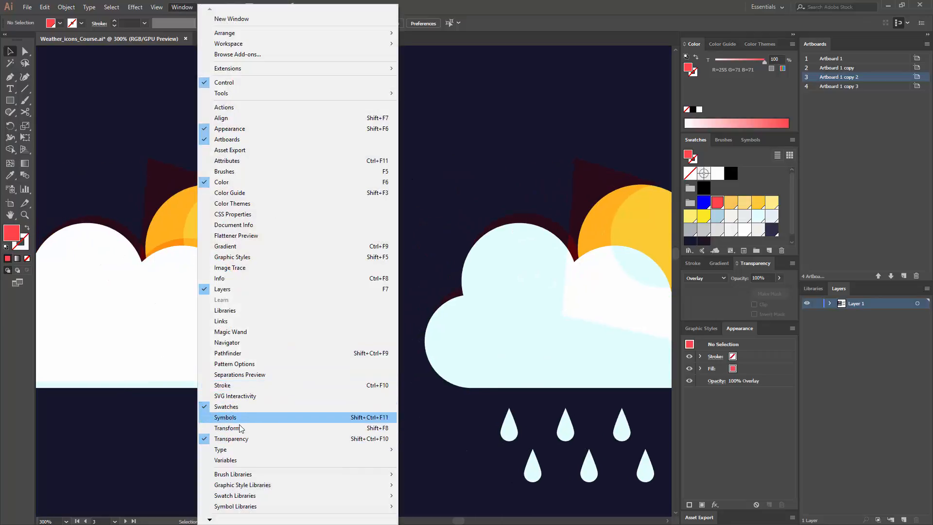
{"action": "left_click", "coordinate": [241, 354]}
{"action": "left_click", "coordinate": [209, 208]}
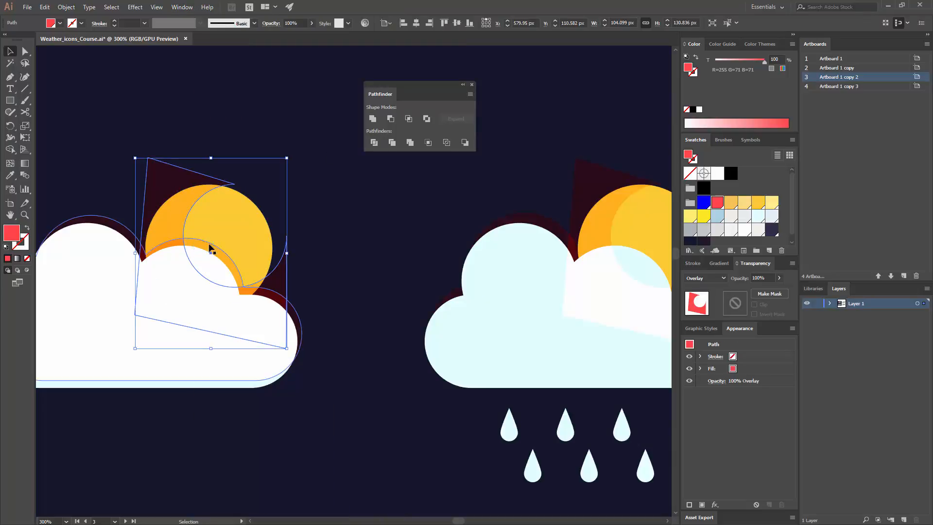
{"action": "left_click", "coordinate": [210, 249], "text": "shift"}
{"action": "left_click", "coordinate": [375, 122]}
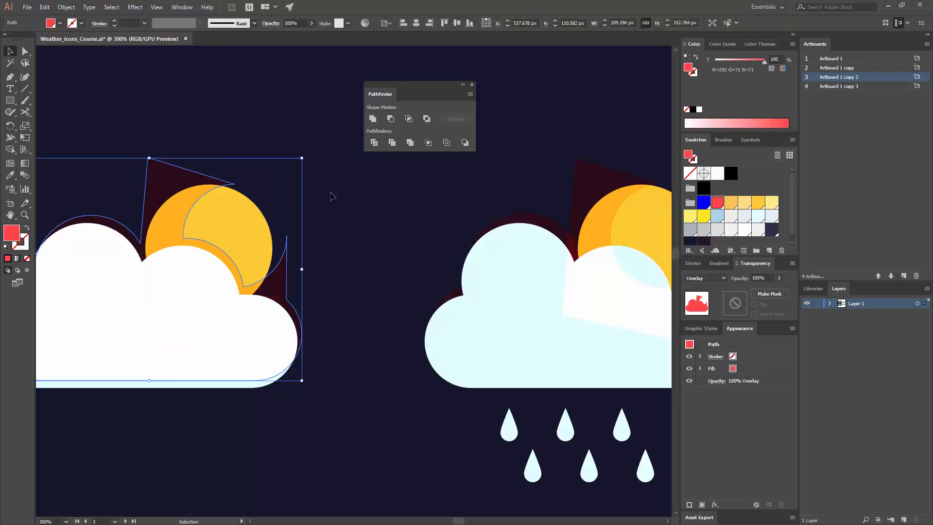
{"action": "left_click", "coordinate": [362, 243]}
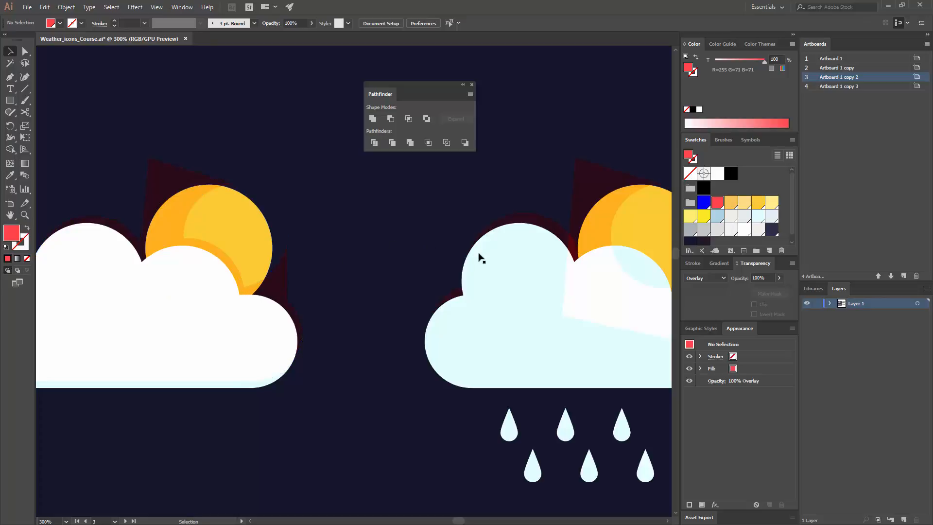
- Unite the rainy icon's sun overlay and cloud overlay into one shape with Pathfinder
{"action": "left_click_drag", "start_coordinate": [611, 237], "coordinate": [398, 251]}
{"action": "left_click", "coordinate": [345, 243]}
{"action": "left_click", "coordinate": [380, 214], "text": "shift"}
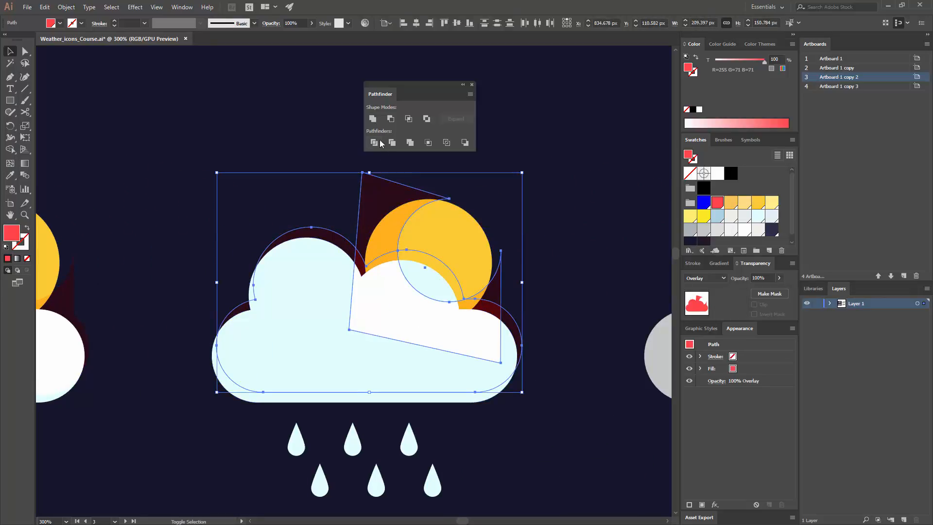
{"action": "left_click", "coordinate": [373, 119]}
{"action": "left_click", "coordinate": [199, 209]}
- Cut the partly cloudy icon's united overlay and paste it in place inside the yellow sun circle using Draw Inside mode
{"action": "scroll", "coordinate": [369, 214], "scroll_direction": "left", "scroll_amount": 6}
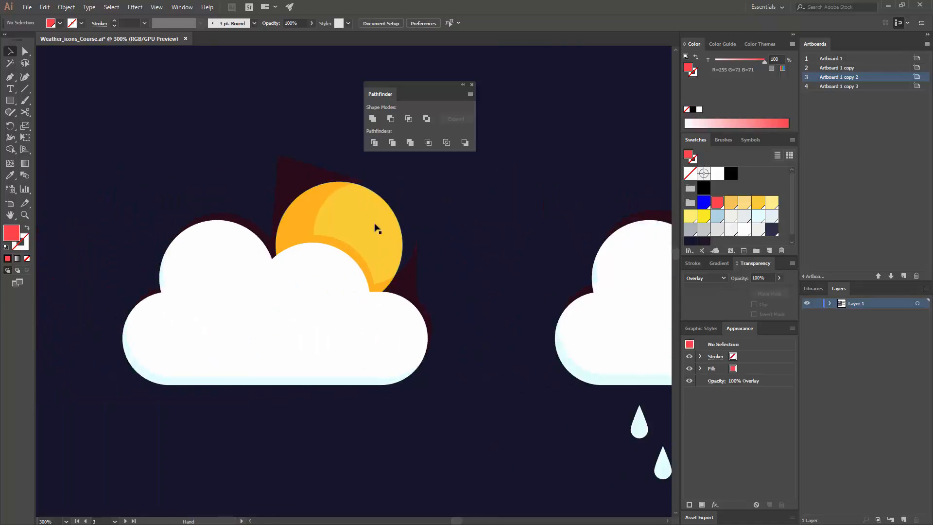
{"action": "left_click", "coordinate": [375, 225]}
{"action": "key", "text": "ctrl+x"}
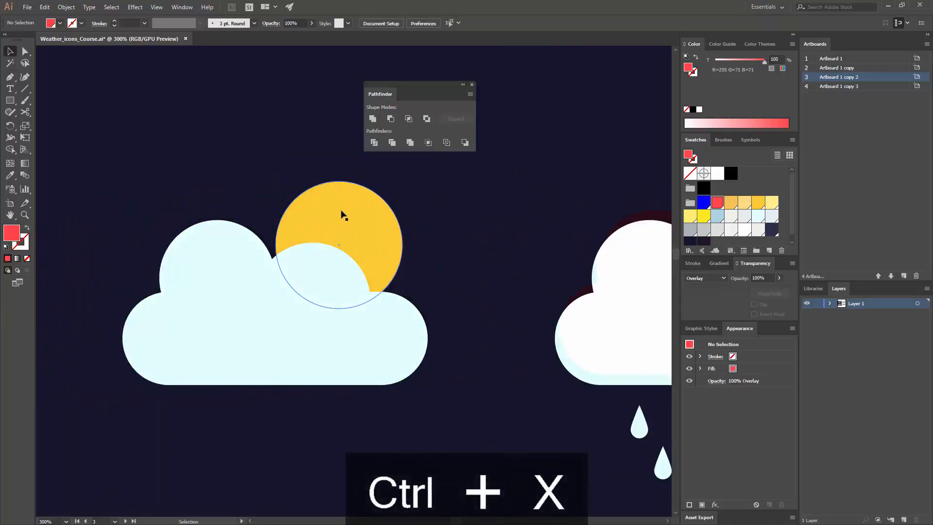
{"action": "left_click", "coordinate": [317, 233]}
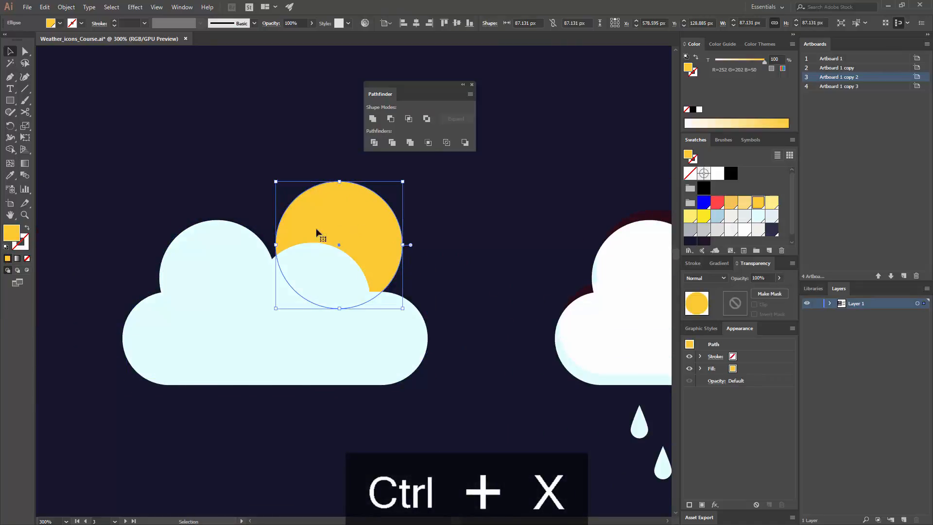
{"action": "left_click", "coordinate": [27, 270]}
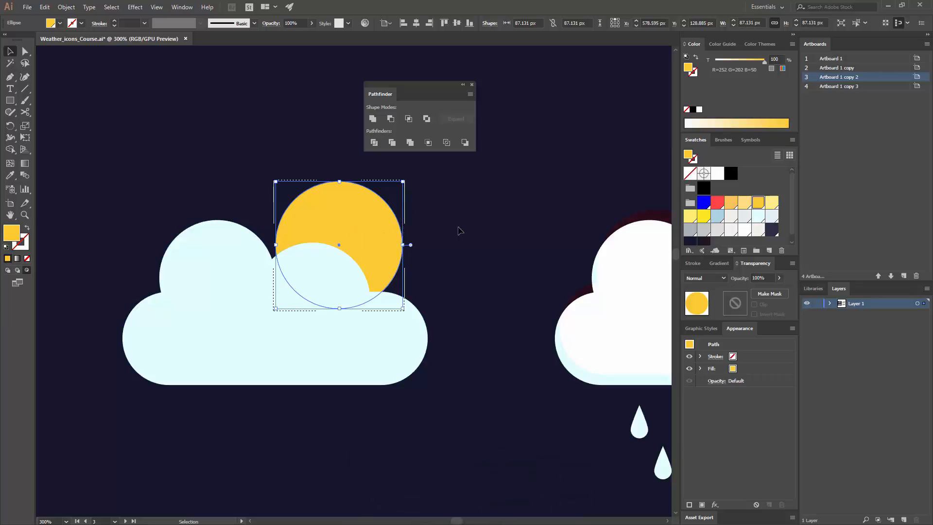
{"action": "key", "text": "ctrl+shift+v"}
{"action": "double_click", "coordinate": [485, 241]}
- Clip the rainy icon's united overlay inside its sun circle by cutting it and pasting it in place with Draw Inside
{"action": "left_click_drag", "start_coordinate": [461, 235], "coordinate": [193, 255]}
{"action": "left_click_drag", "start_coordinate": [396, 236], "coordinate": [271, 237]}
{"action": "left_click", "coordinate": [355, 210]}
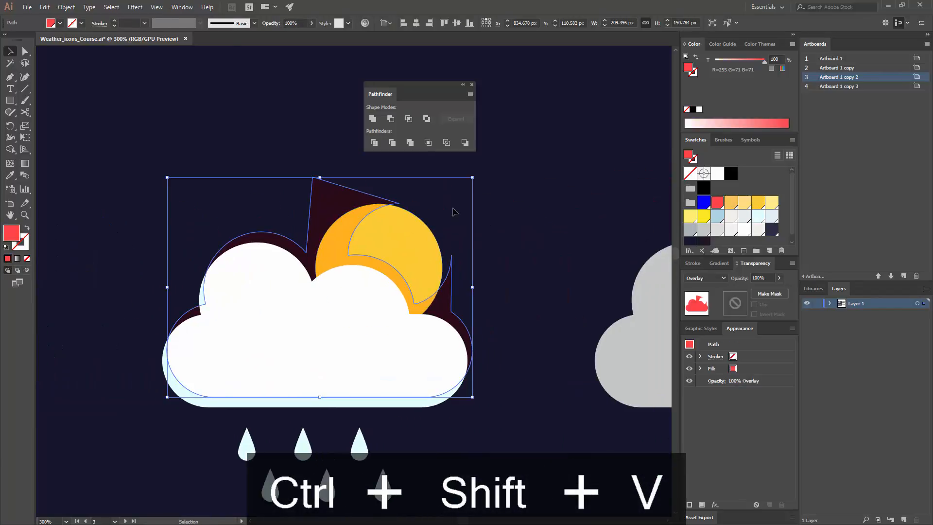
{"action": "key", "text": "ctrl+x"}
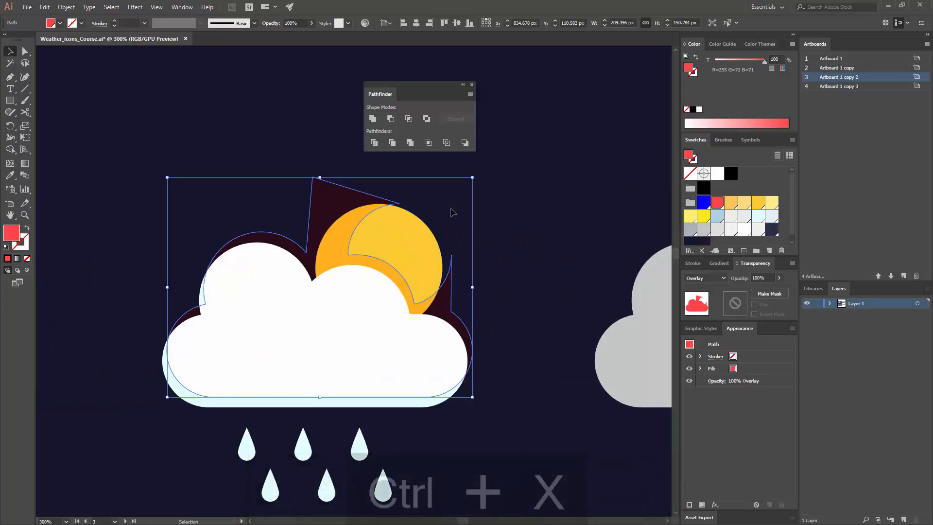
{"action": "left_click", "coordinate": [323, 246]}
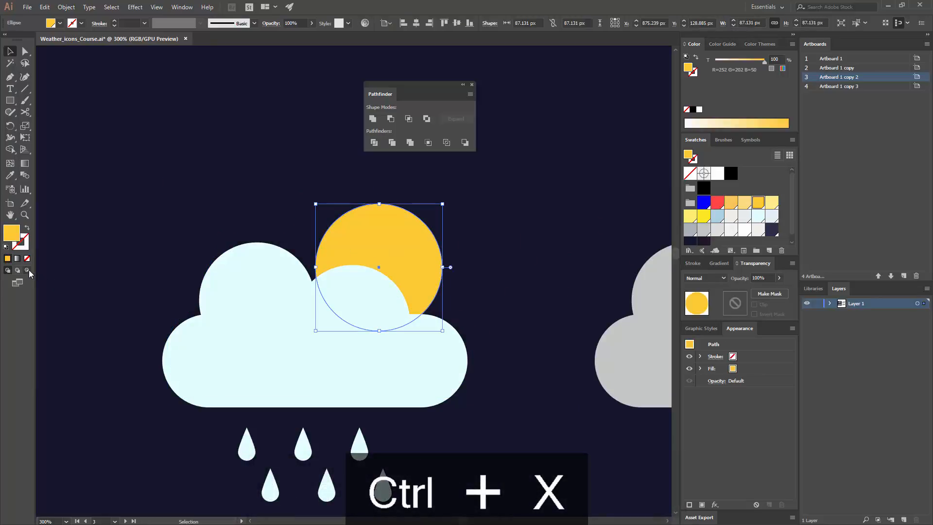
{"action": "left_click", "coordinate": [26, 272]}
{"action": "key", "text": "ctrl+shift+v"}
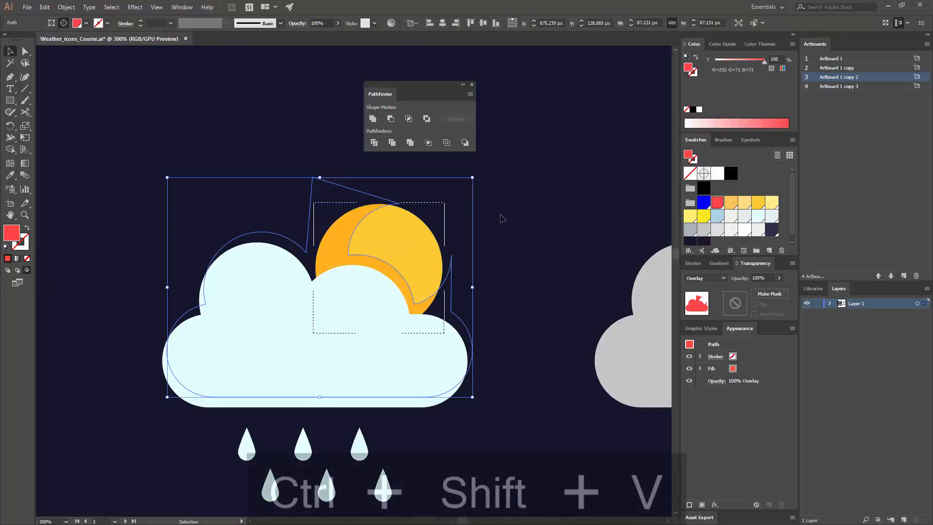
{"action": "left_click", "coordinate": [511, 220]}
- Review the clipped sun shading across the whole icon set, ending on the partly cloudy icon's cloud
{"action": "key", "text": "ctrl+minus"}
{"action": "key", "text": "ctrl+minus"}
{"action": "key", "text": "ctrl+minus"}
{"action": "key", "text": "ctrl+minus"}
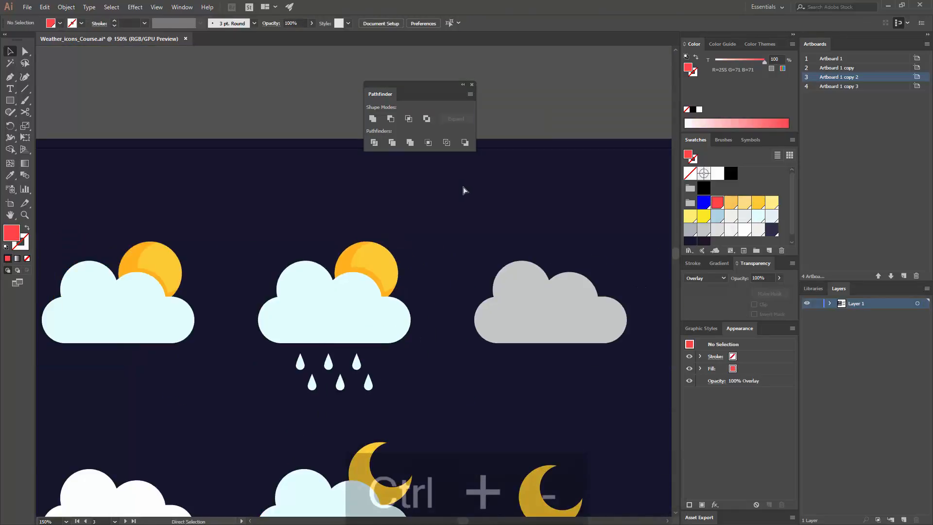
{"action": "left_click_drag", "start_coordinate": [399, 221], "coordinate": [436, 197]}
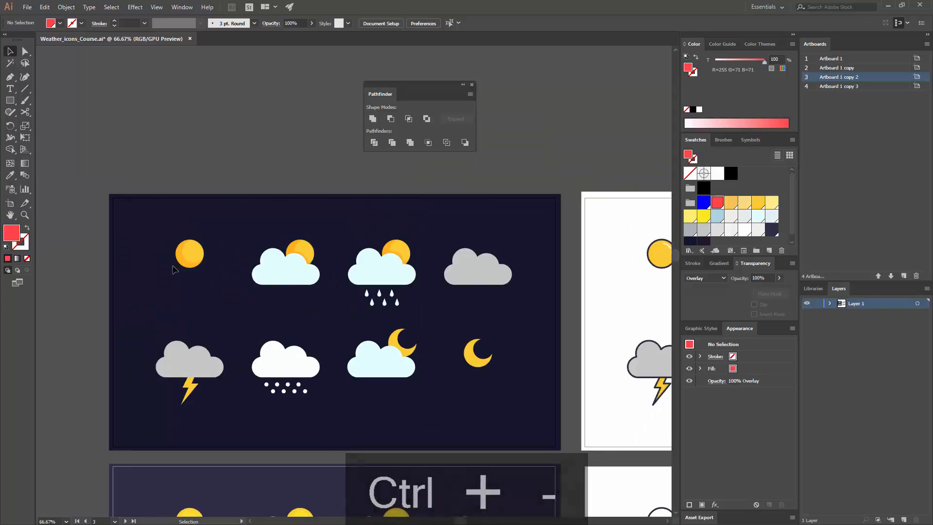
{"action": "left_click_drag", "start_coordinate": [196, 257], "coordinate": [228, 249]}
{"action": "key", "text": "ctrl+equal"}
{"action": "key", "text": "ctrl+equal"}
{"action": "key", "text": "ctrl+equal"}
{"action": "key", "text": "ctrl+equal"}
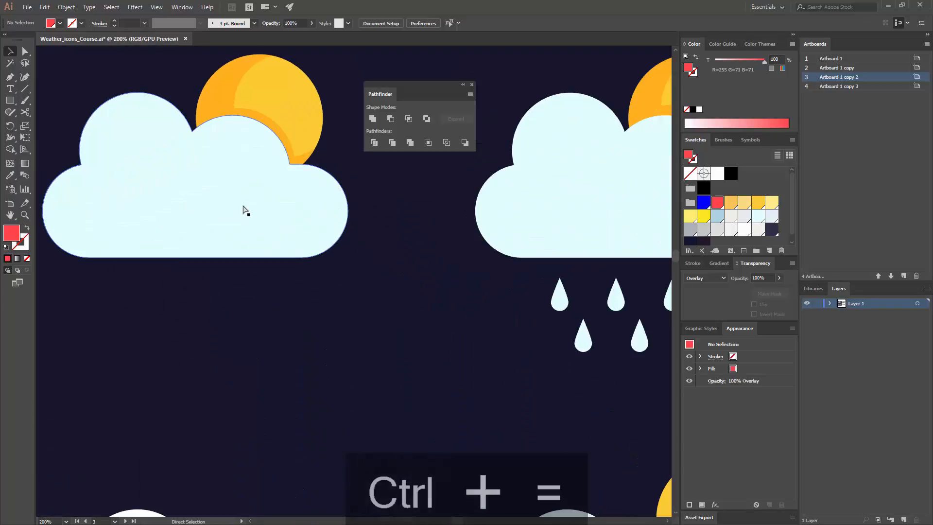
{"action": "left_click_drag", "start_coordinate": [249, 205], "coordinate": [380, 242]}
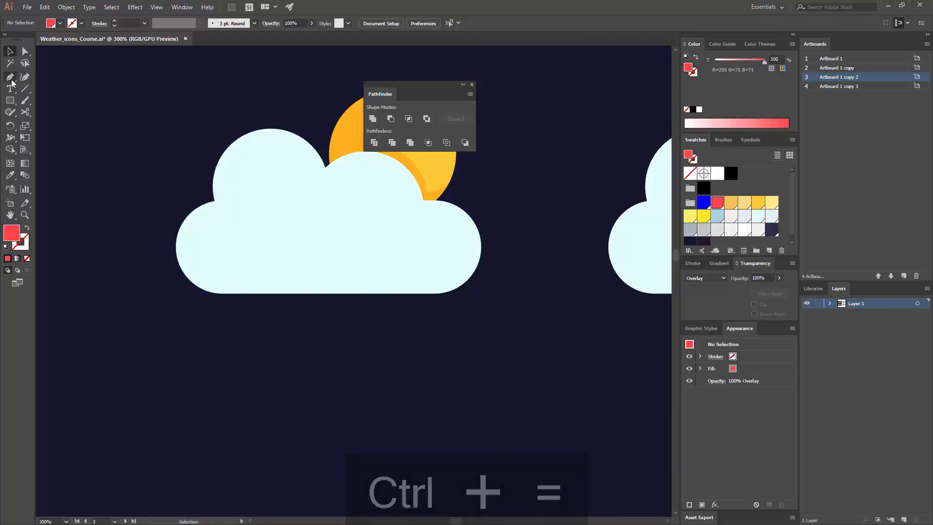
- Draw a closed L-shaped polygon over the partly cloudy cloud's left side and bottom edge with the Pen tool, filled with the blue swatch
{"action": "key", "text": "p"}
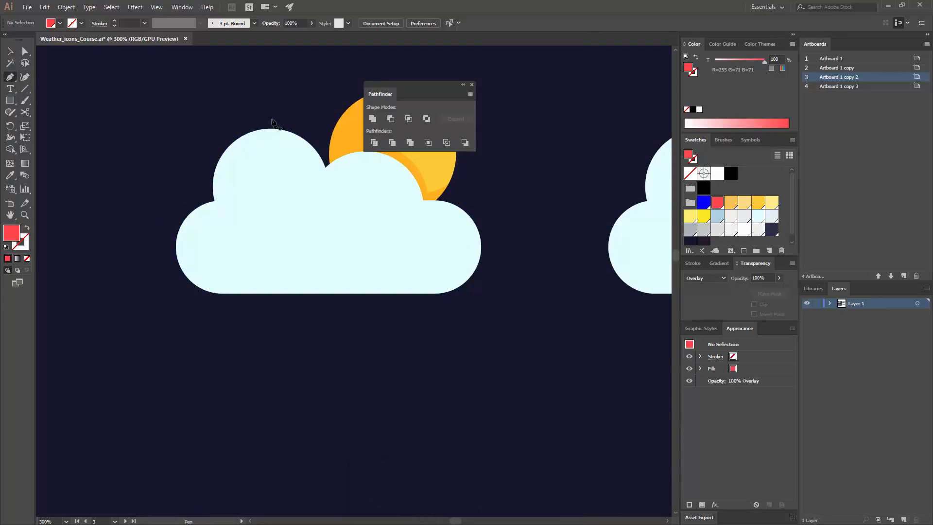
{"action": "left_click", "coordinate": [261, 118]}
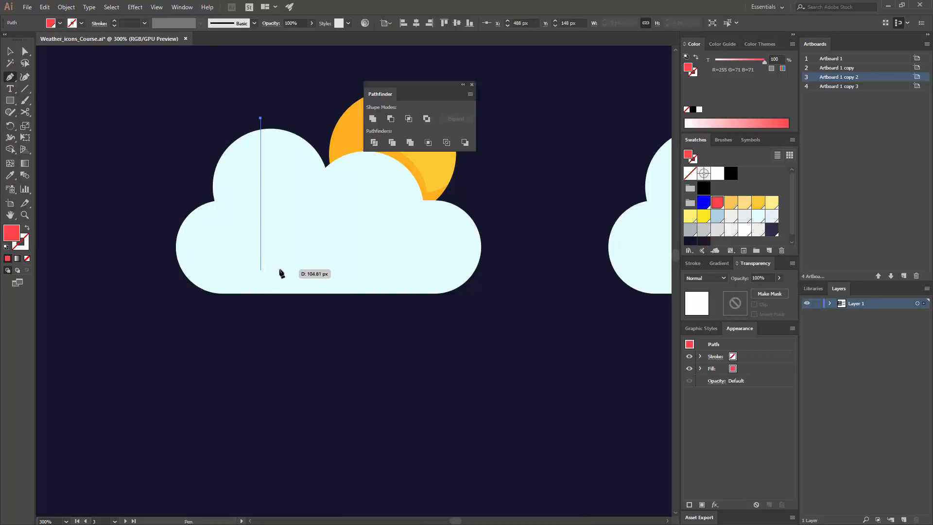
{"action": "left_click", "coordinate": [280, 277], "text": "shift"}
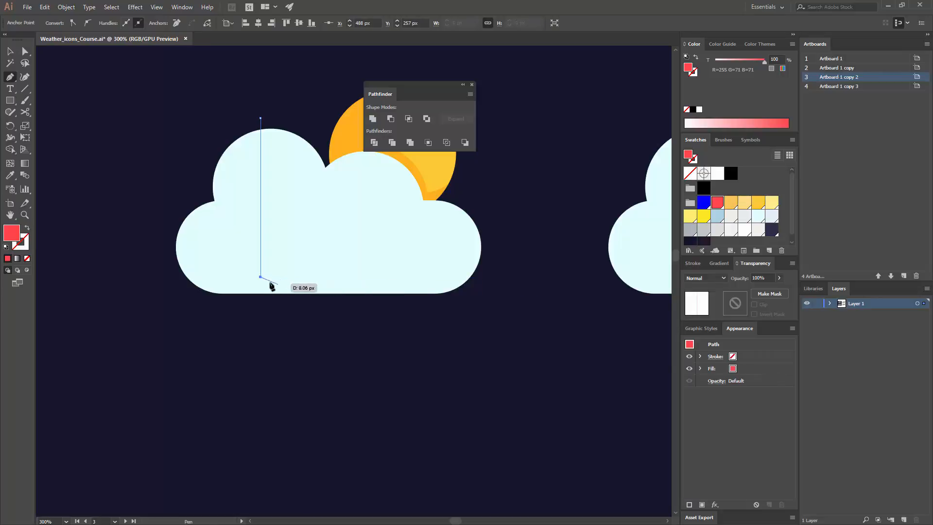
{"action": "key", "text": "ctrl+z"}
{"action": "left_click", "coordinate": [262, 280]}
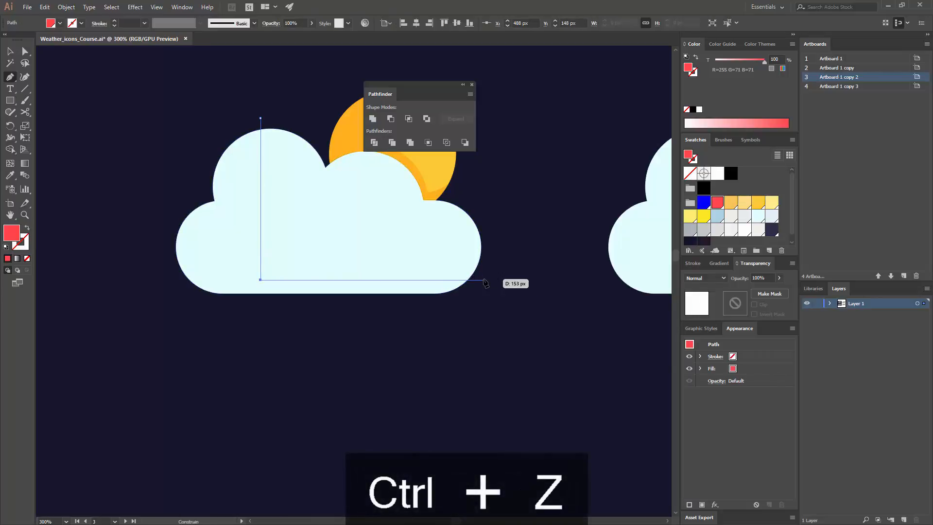
{"action": "left_click", "coordinate": [486, 279], "text": "shift"}
{"action": "left_click", "coordinate": [470, 323]}
{"action": "left_click", "coordinate": [159, 310]}
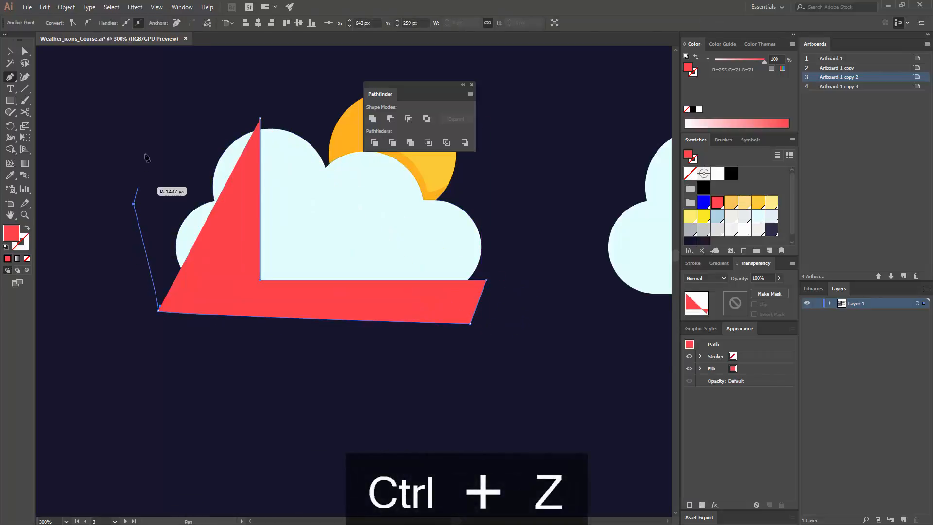
{"action": "left_click", "coordinate": [134, 204]}
{"action": "left_click", "coordinate": [147, 122]}
{"action": "left_click", "coordinate": [261, 120]}
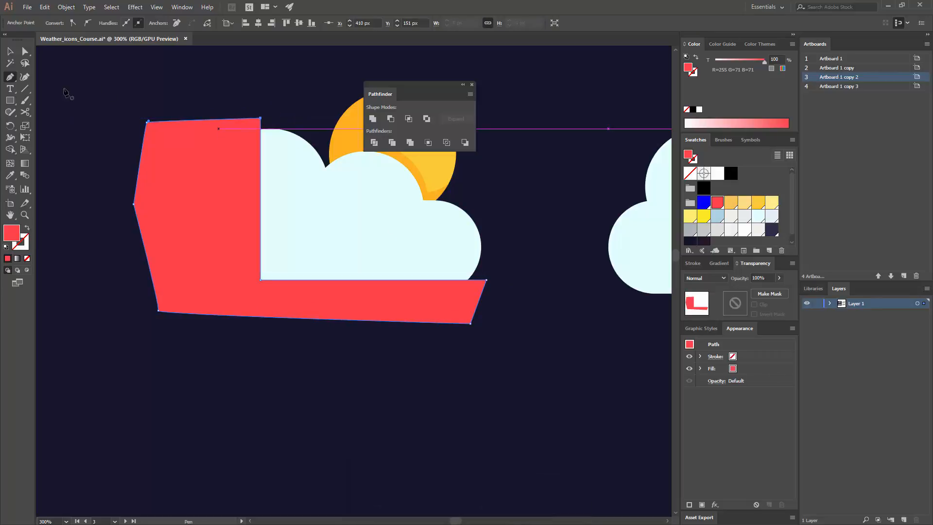
{"action": "key", "text": "v"}
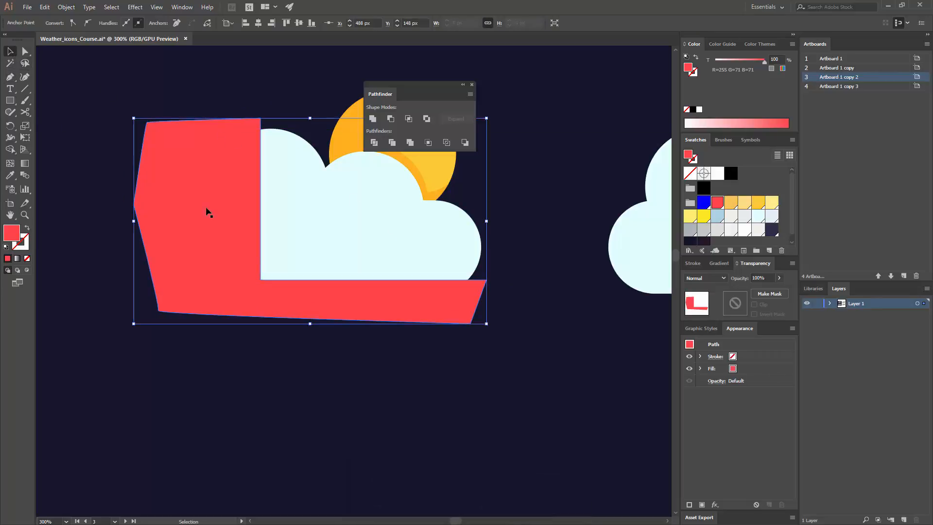
{"action": "left_click", "coordinate": [704, 202]}
{"action": "left_click", "coordinate": [550, 234]}
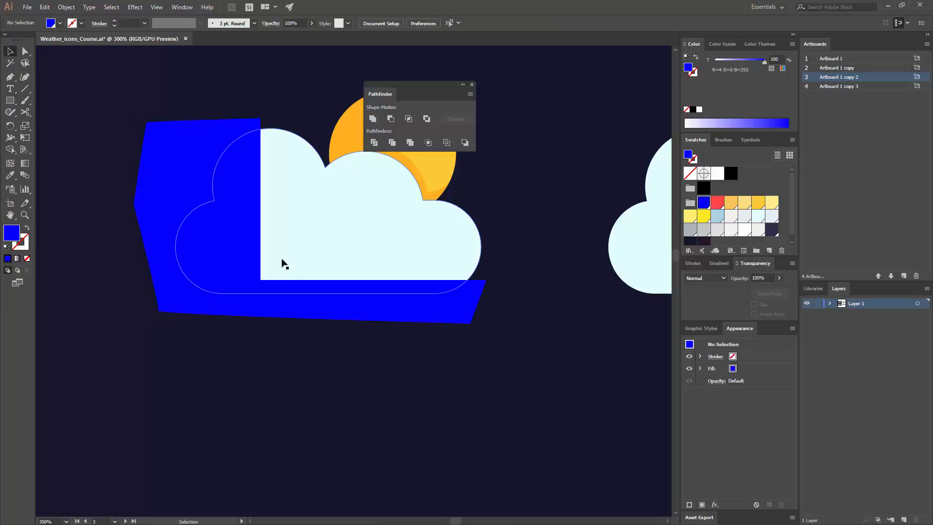
- Try the Overlay blending mode on the blue L-shaped polygon
{"action": "left_click", "coordinate": [248, 276]}
{"action": "left_click", "coordinate": [719, 281]}
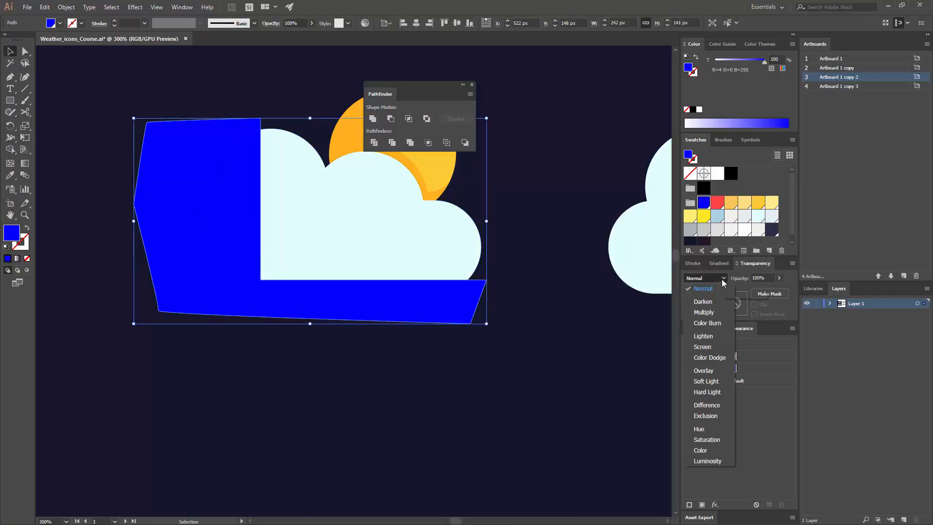
{"action": "left_click", "coordinate": [720, 280]}
{"action": "left_click", "coordinate": [718, 281]}
{"action": "left_click", "coordinate": [719, 369]}
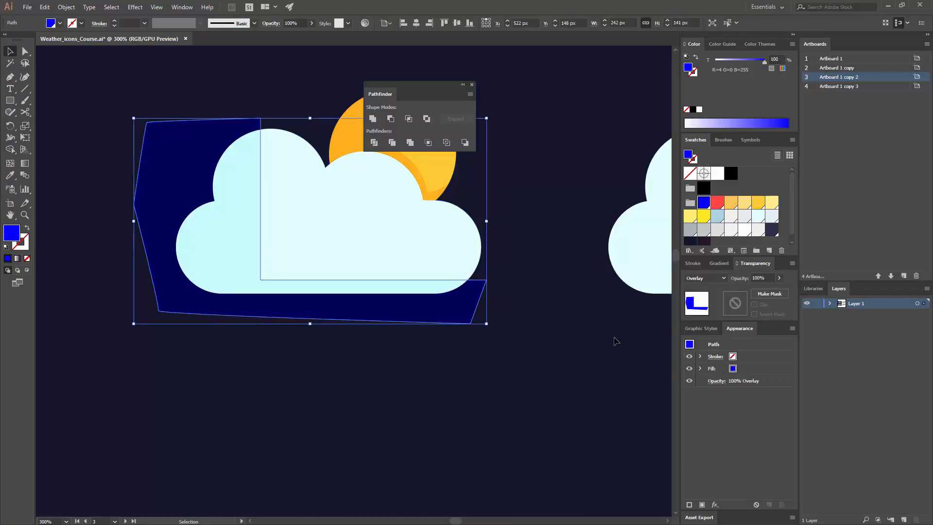
{"action": "left_click", "coordinate": [571, 304]}
- Set the blue polygon's blending mode to Multiply with 30% opacity
{"action": "left_click", "coordinate": [238, 245]}
{"action": "left_click", "coordinate": [719, 278]}
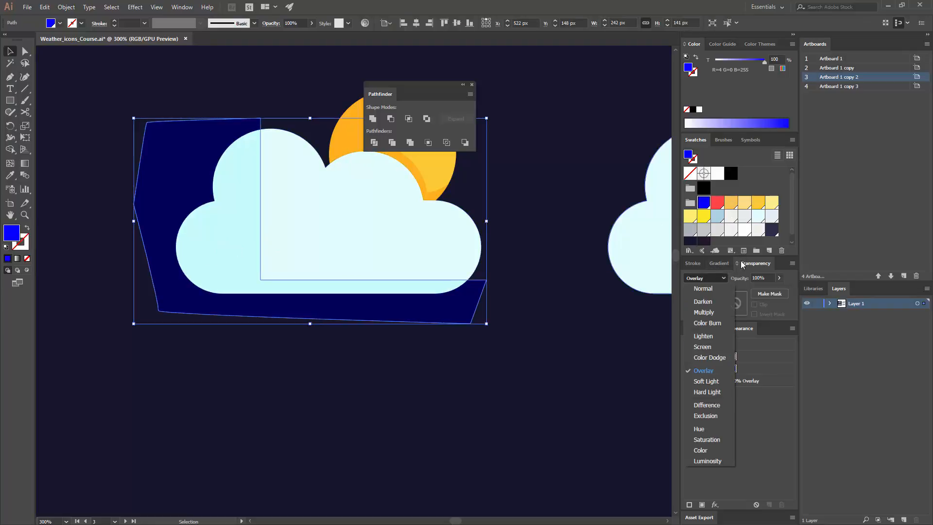
{"action": "left_click", "coordinate": [704, 312]}
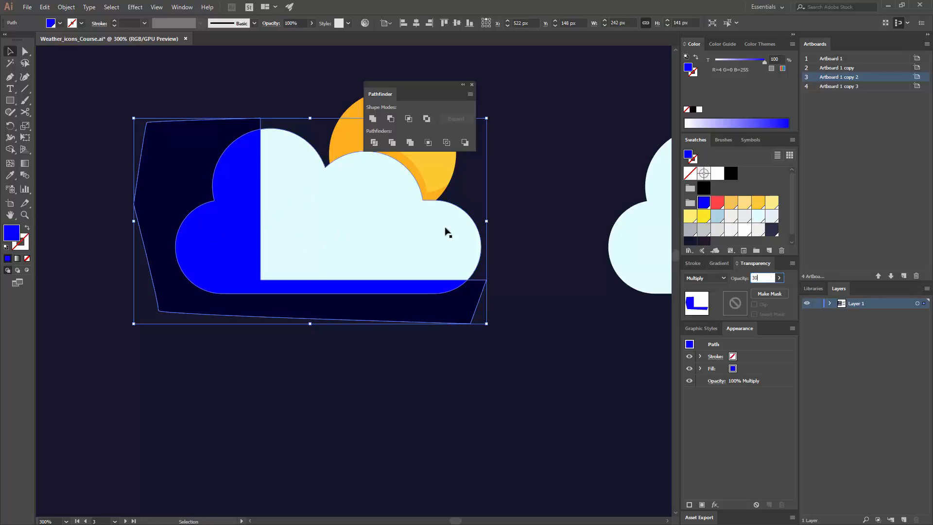
{"action": "left_click", "coordinate": [523, 231]}
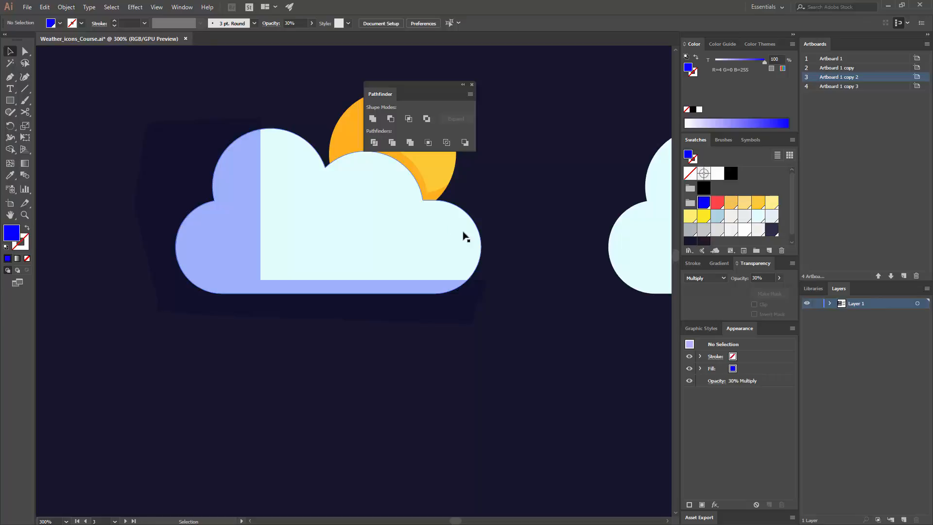
- Lower the blue polygon's opacity to 20%
{"action": "left_click", "coordinate": [244, 233]}
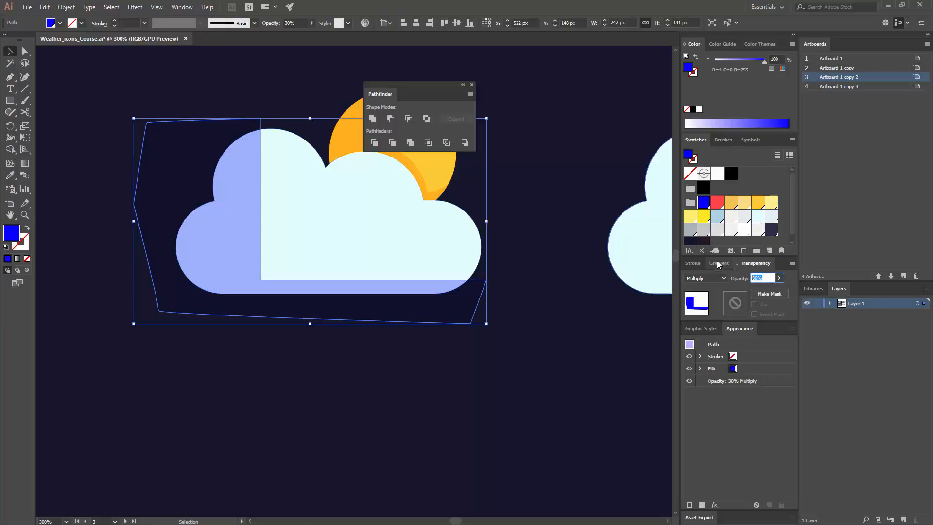
{"action": "key", "text": "Return"}
{"action": "left_click", "coordinate": [535, 216]}
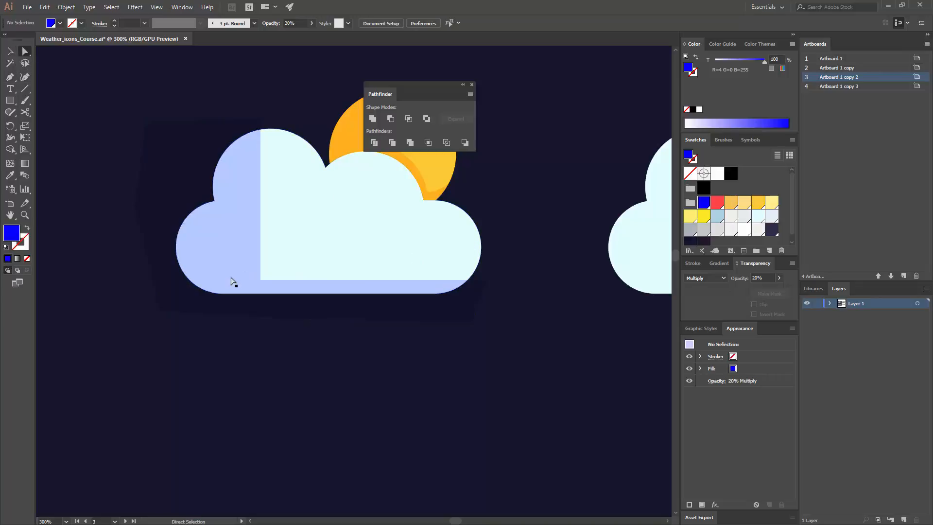
- Round the inner corner of the blue shadow shape into a wide curve with its live corner
{"action": "left_click", "coordinate": [261, 282]}
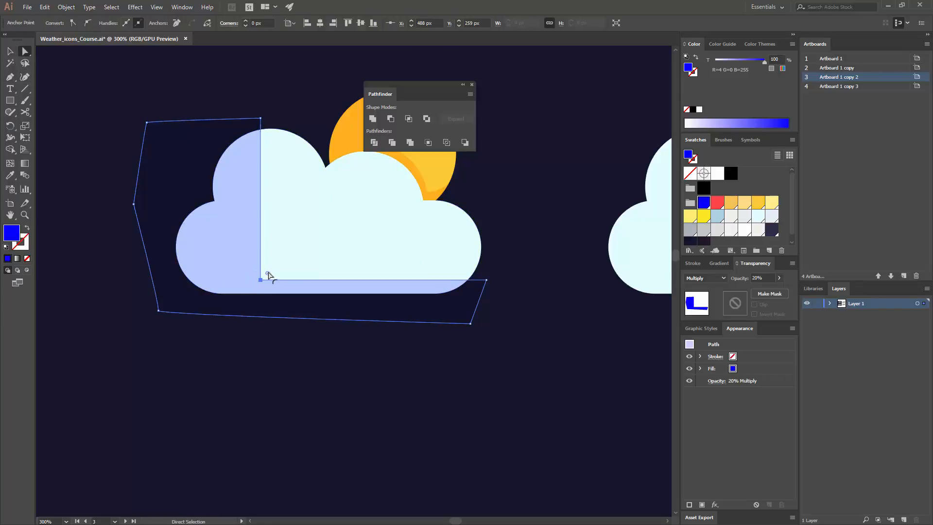
{"action": "left_click_drag", "start_coordinate": [265, 274], "coordinate": [330, 239]}
{"action": "left_click", "coordinate": [515, 210]}
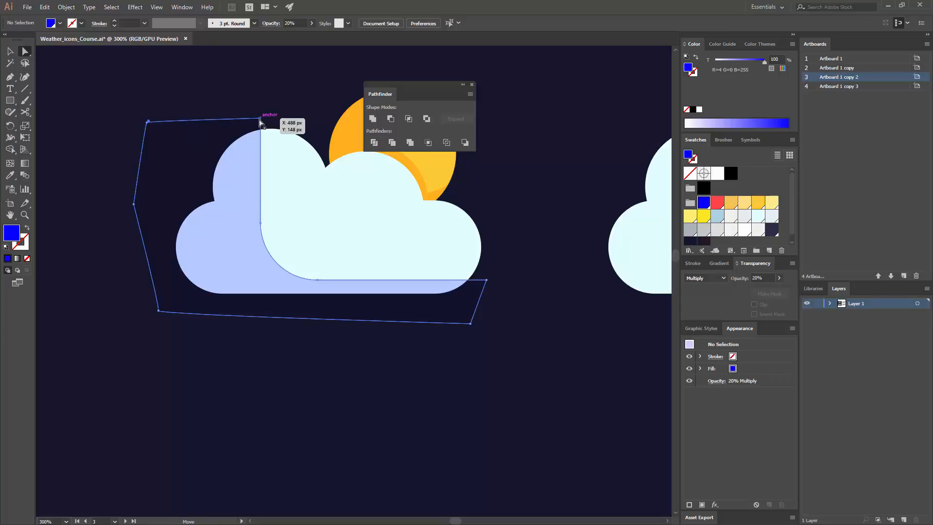
- Try moving the shadow shape's anchor above the cloud to X 512 px, Y 140 px, and undo the move
{"action": "left_click", "coordinate": [260, 119]}
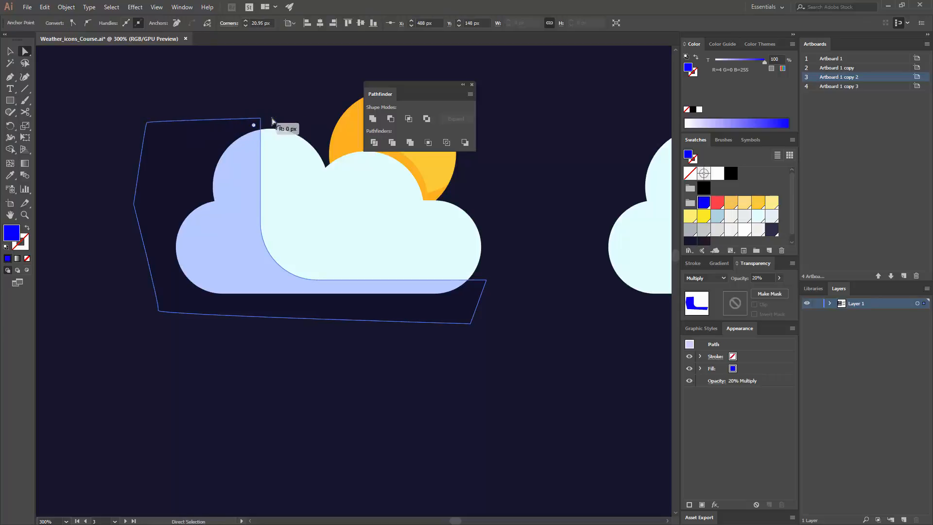
{"action": "left_click", "coordinate": [302, 120]}
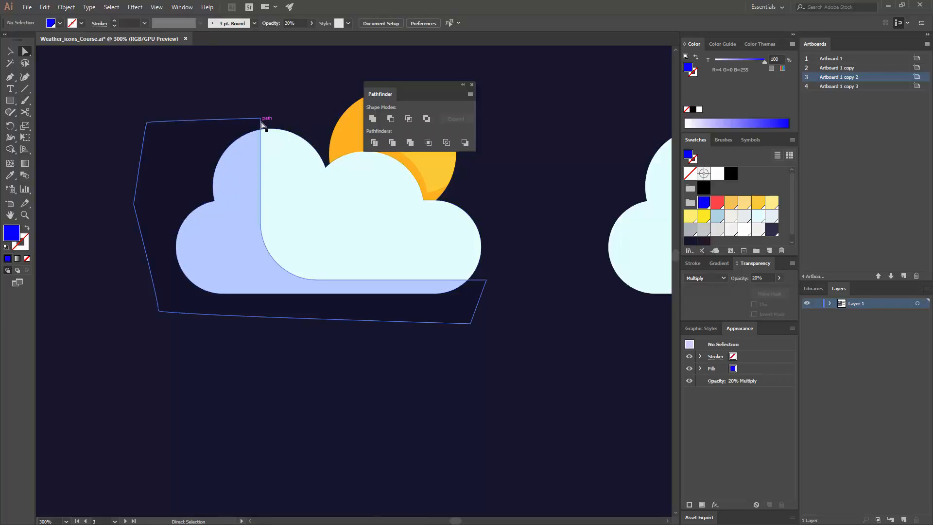
{"action": "left_click_drag", "start_coordinate": [261, 119], "coordinate": [296, 107]}
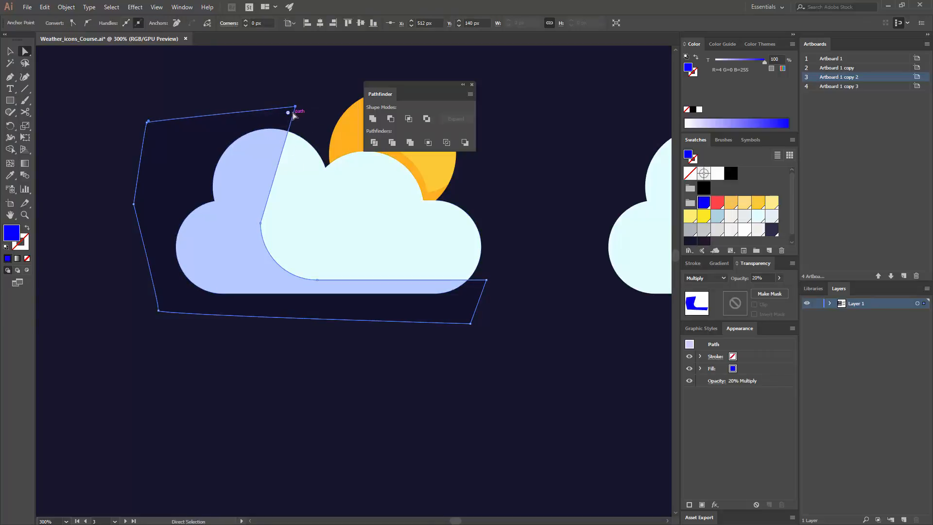
{"action": "key", "text": "ctrl+z"}
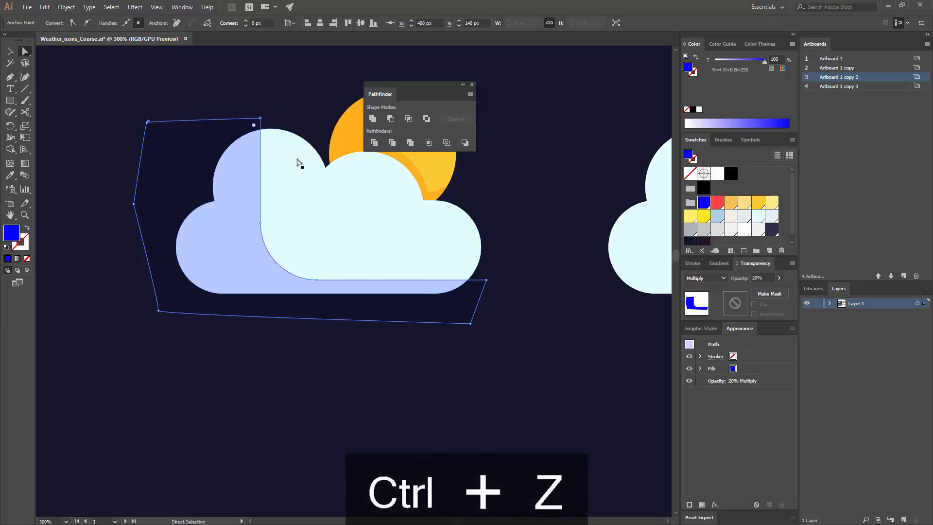
- Convert the shadow shape's anchor above the cloud into a smooth point and move it to X 511 px, Y 148 px
{"action": "left_click", "coordinate": [11, 81]}
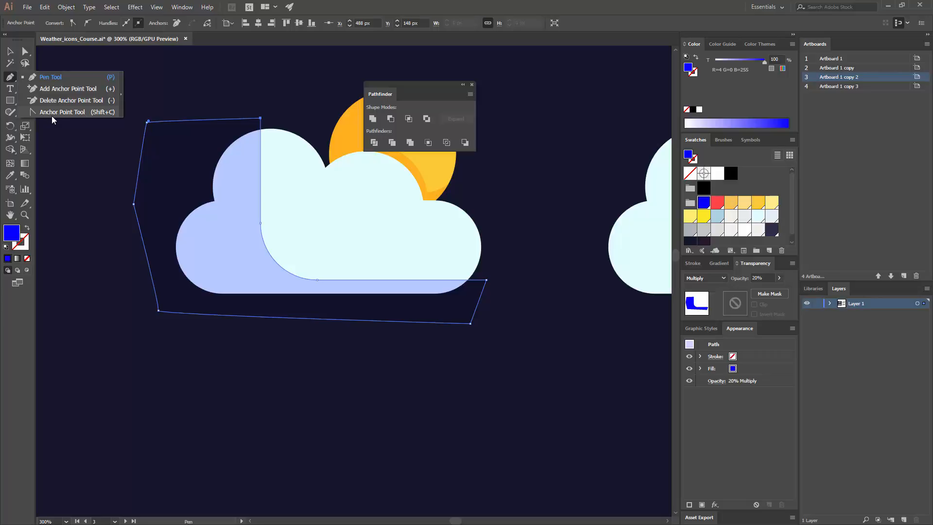
{"action": "left_click", "coordinate": [84, 113]}
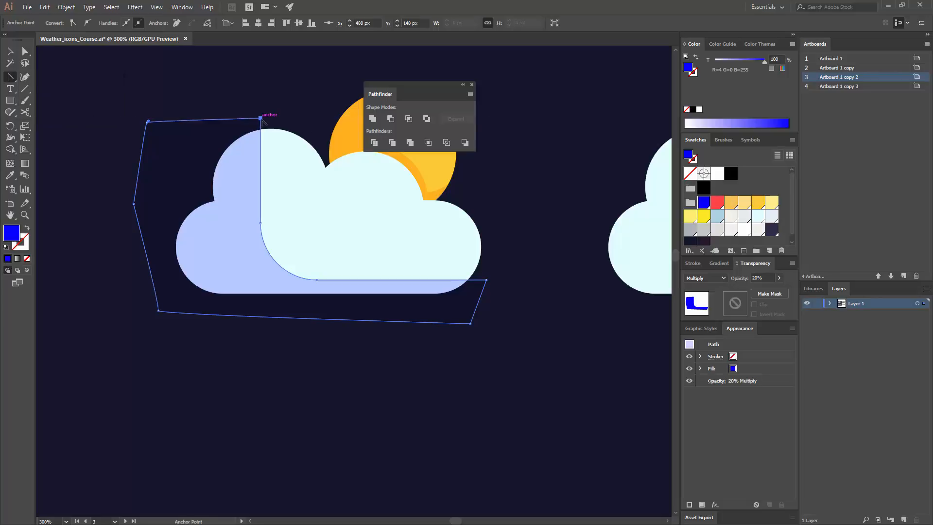
{"action": "left_click_drag", "start_coordinate": [262, 120], "coordinate": [219, 136]}
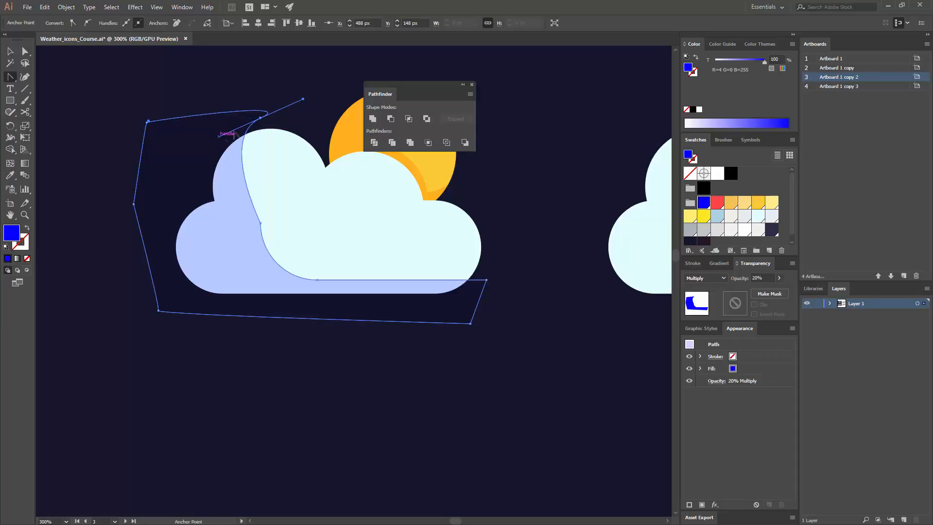
{"action": "key", "text": "v"}
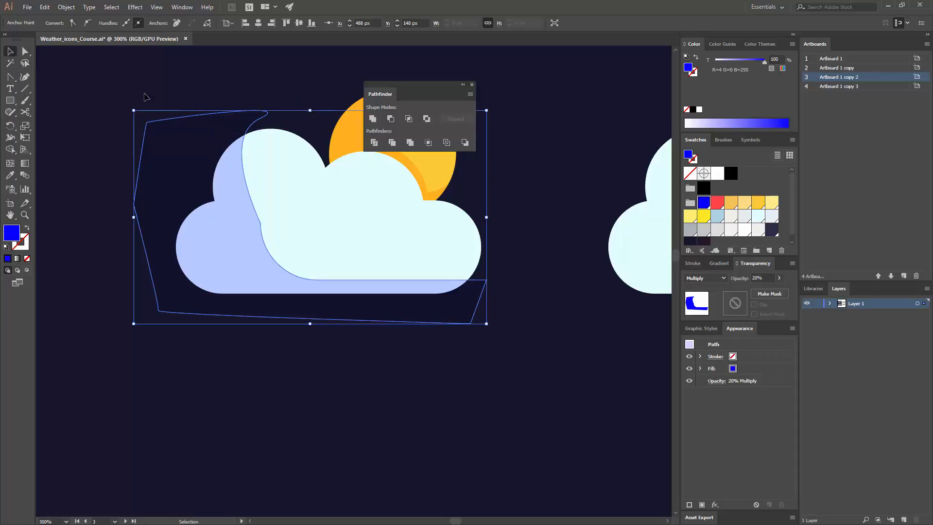
{"action": "key", "text": "a"}
{"action": "left_click", "coordinate": [260, 119]}
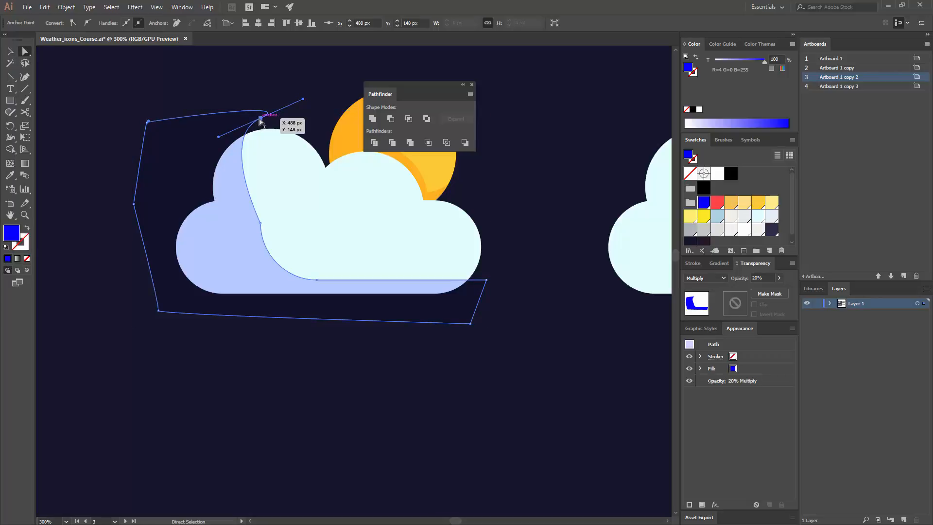
{"action": "mouse_move", "coordinate": [262, 120]}
{"action": "left_mouse_down"}
{"action": "mouse_move", "coordinate": [299, 121]}
{"action": "mouse_move", "coordinate": [237, 130]}
{"action": "mouse_move", "coordinate": [253, 127]}
{"action": "mouse_move", "coordinate": [248, 116]}
{"action": "left_mouse_up"}
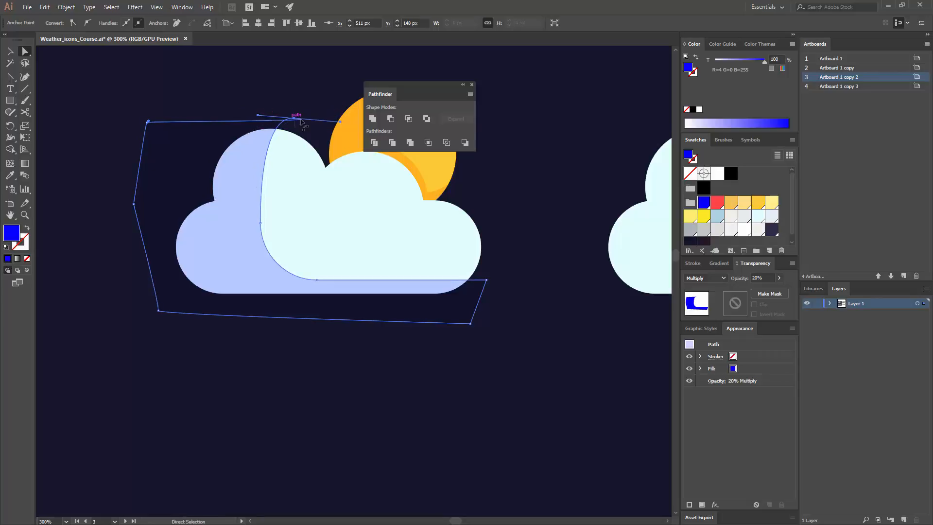
{"action": "left_click", "coordinate": [307, 129]}
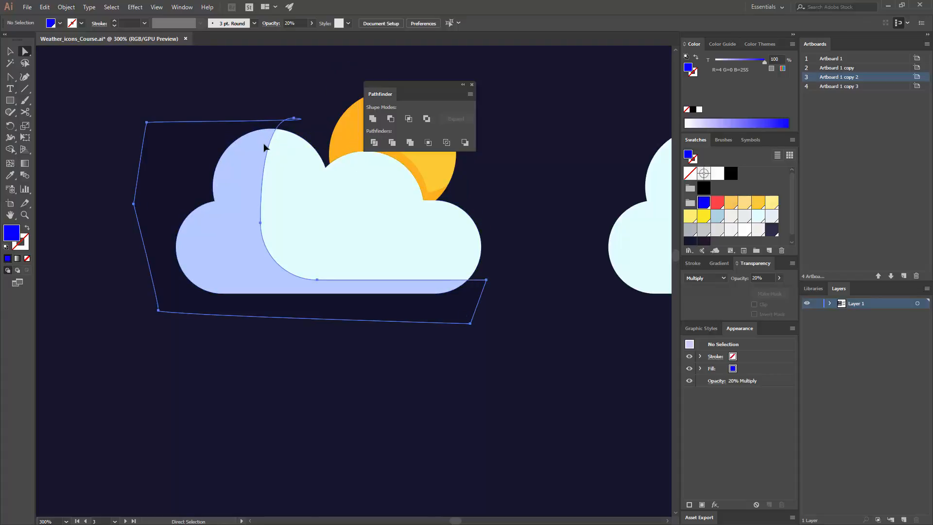
- Lower the smooth anchor to about X 510 px, Y 164 px and bulge the shape's top edge outward over the cloud
{"action": "left_click", "coordinate": [291, 123]}
{"action": "left_click_drag", "start_coordinate": [297, 120], "coordinate": [296, 135]}
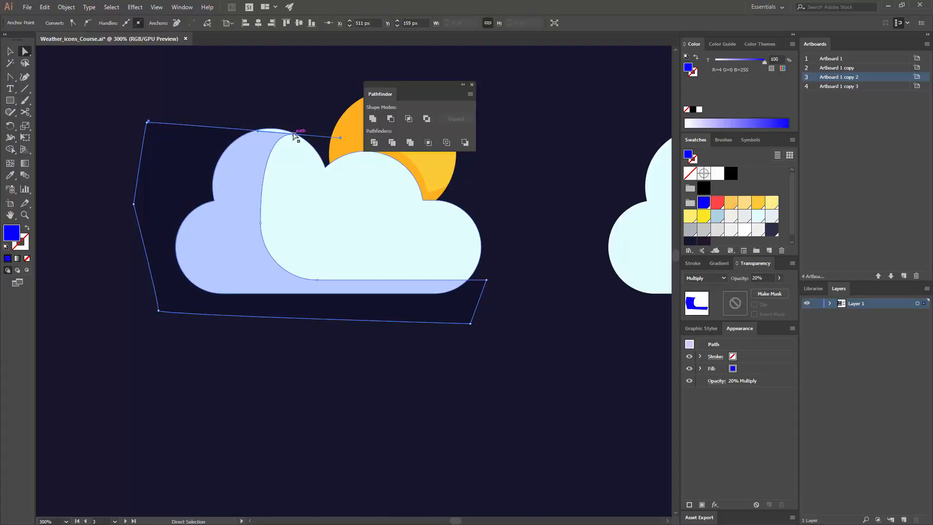
{"action": "left_click_drag", "start_coordinate": [150, 122], "coordinate": [231, 65]}
{"action": "left_click_drag", "start_coordinate": [295, 138], "coordinate": [250, 150]}
{"action": "left_click", "coordinate": [322, 115]}
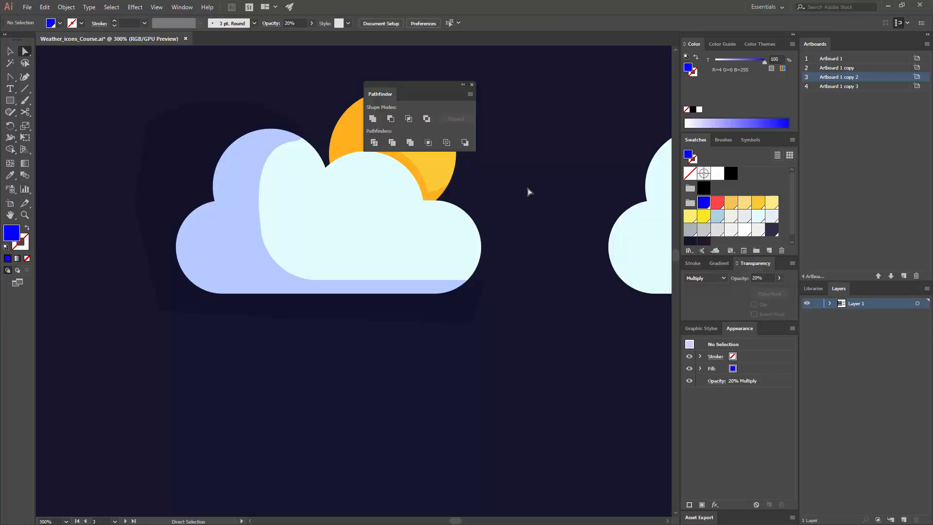
- Fine-tune the curve of the shadow's inner edge with the smooth anchor's direction handle
{"action": "key", "text": "v"}
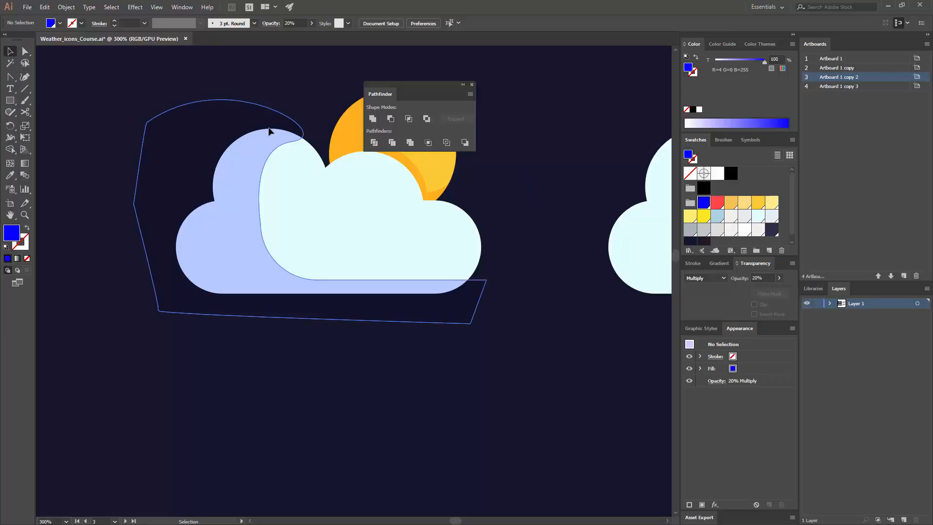
{"action": "key", "text": "a"}
{"action": "left_click", "coordinate": [288, 145]}
{"action": "left_click", "coordinate": [292, 143]}
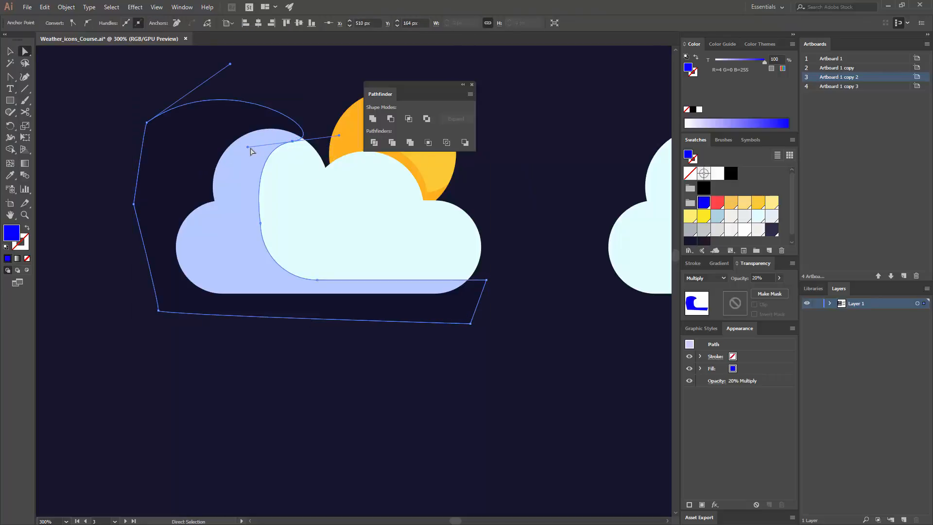
{"action": "left_click_drag", "start_coordinate": [247, 149], "coordinate": [255, 150]}
{"action": "left_click", "coordinate": [315, 118]}
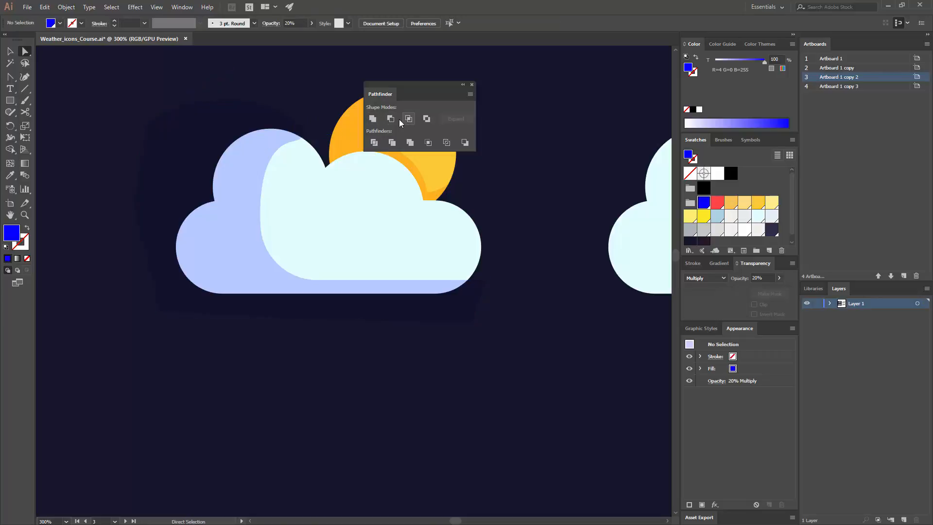
- Delete the blue shadow shape from the cloud
{"action": "key", "text": "v"}
{"action": "left_click", "coordinate": [212, 139]}
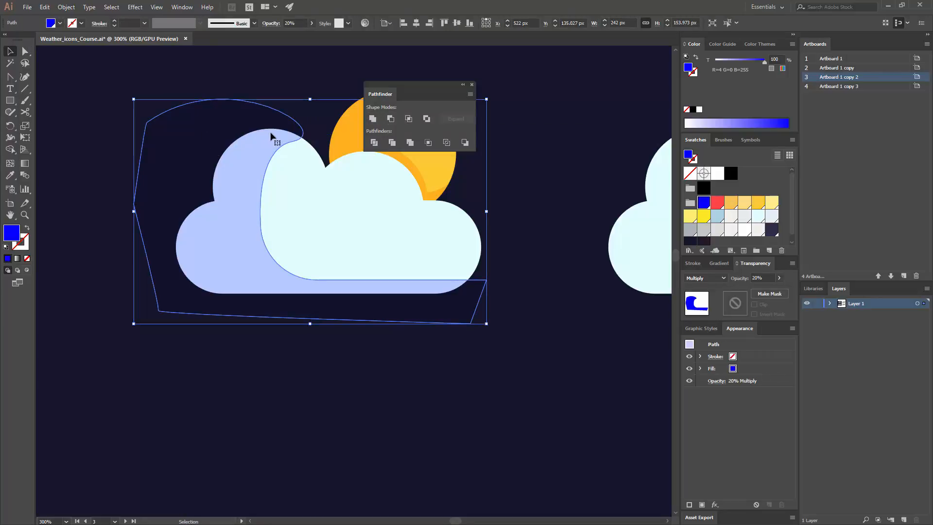
{"action": "key", "text": "Delete"}
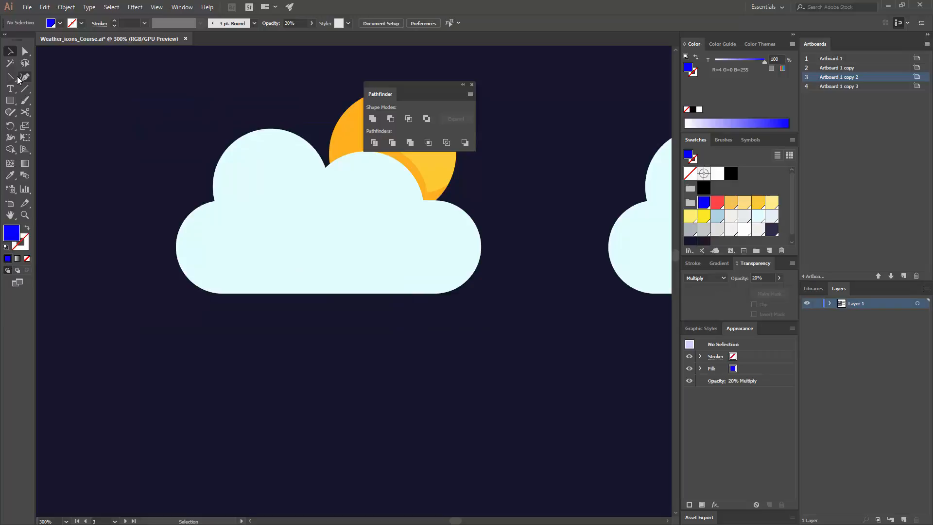
- Draw a curved inner shadow edge with the Pen tool from X 518 px, Y 150 px above the cloud to X 486 px, Y 249 px
{"action": "left_click_drag", "start_coordinate": [15, 79], "coordinate": [42, 77]}
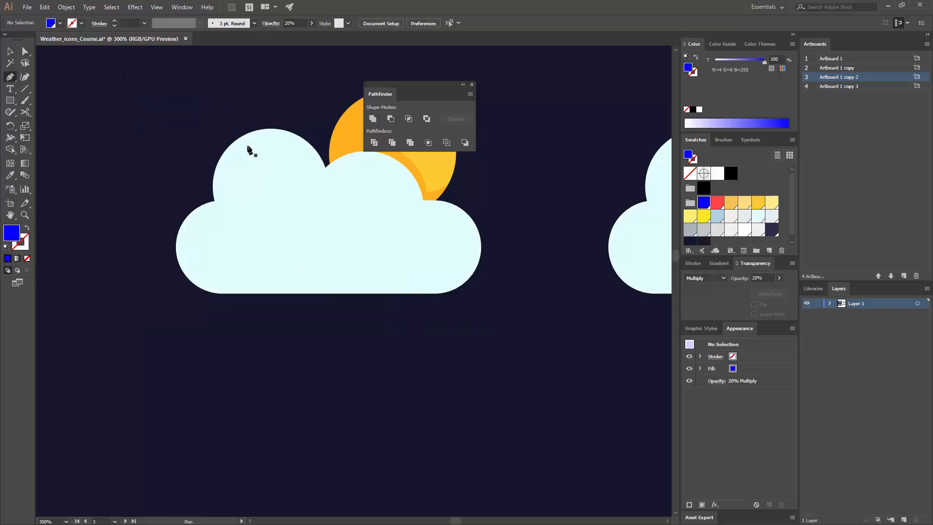
{"action": "left_click", "coordinate": [304, 120]}
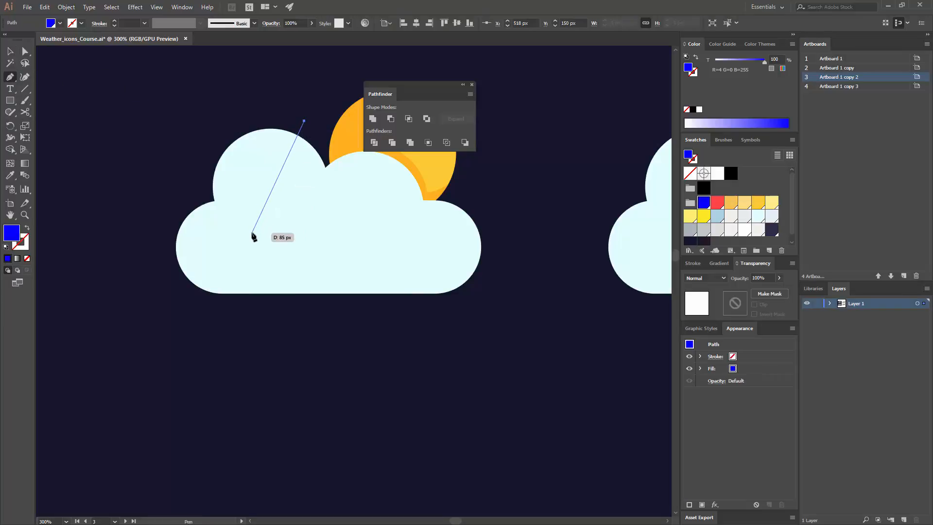
{"action": "left_click_drag", "start_coordinate": [268, 263], "coordinate": [311, 384]}
{"action": "key", "text": "ctrl+z"}
{"action": "key", "text": "ctrl+z"}
{"action": "left_click", "coordinate": [258, 265]}
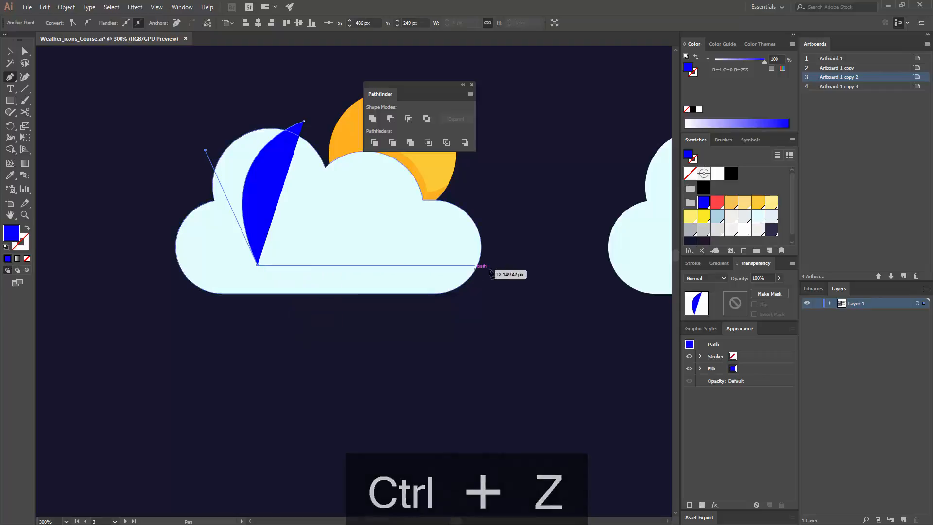
- Close the blue shape with straight segments running past the cloud's right end, beneath it, and around its left side and top
{"action": "left_click", "coordinate": [500, 266]}
{"action": "left_click", "coordinate": [490, 331]}
{"action": "left_click", "coordinate": [135, 320]}
{"action": "left_click", "coordinate": [159, 132]}
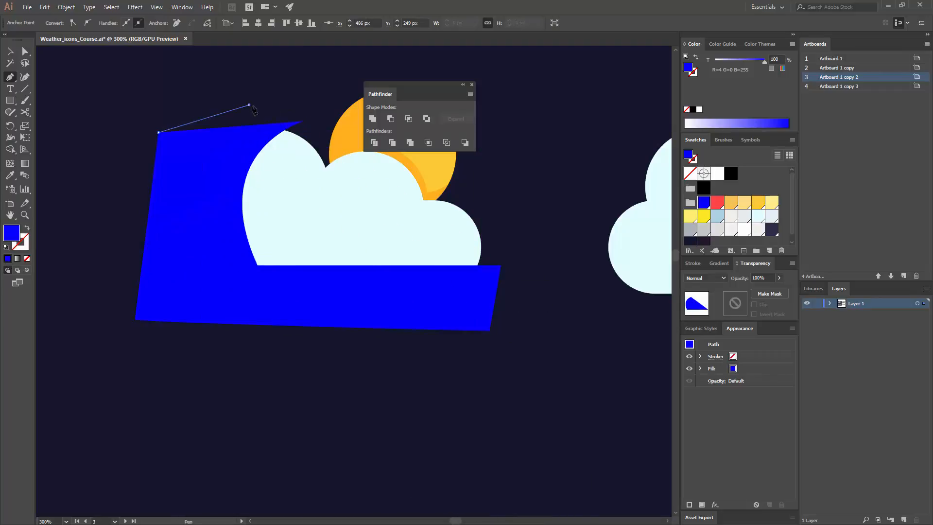
{"action": "left_click", "coordinate": [249, 105]}
{"action": "left_click", "coordinate": [304, 121]}
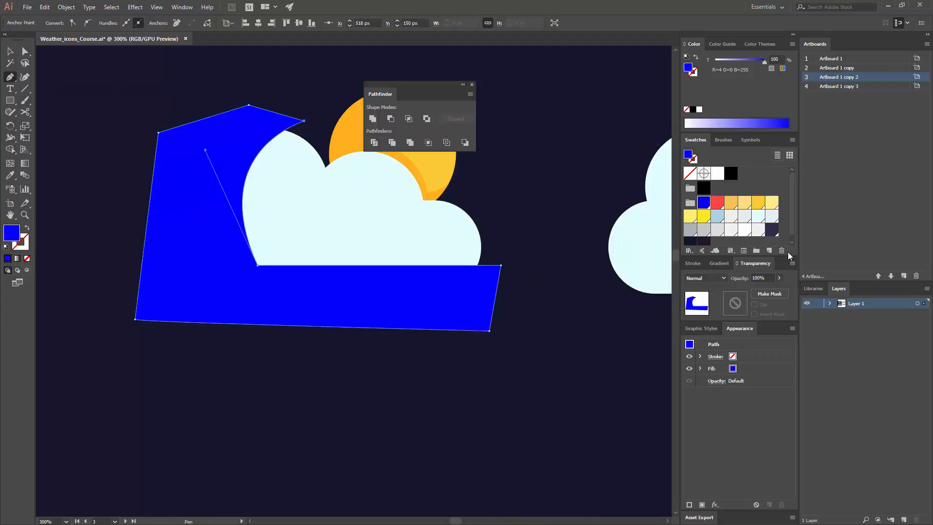
- Set the new shadow shape's blending mode to Multiply with 25% opacity
{"action": "left_click", "coordinate": [705, 278]}
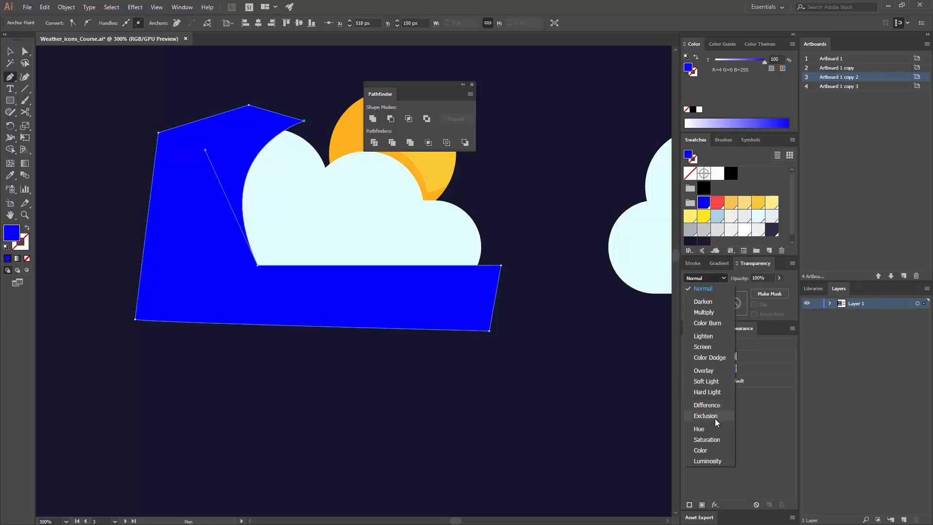
{"action": "left_click", "coordinate": [704, 312]}
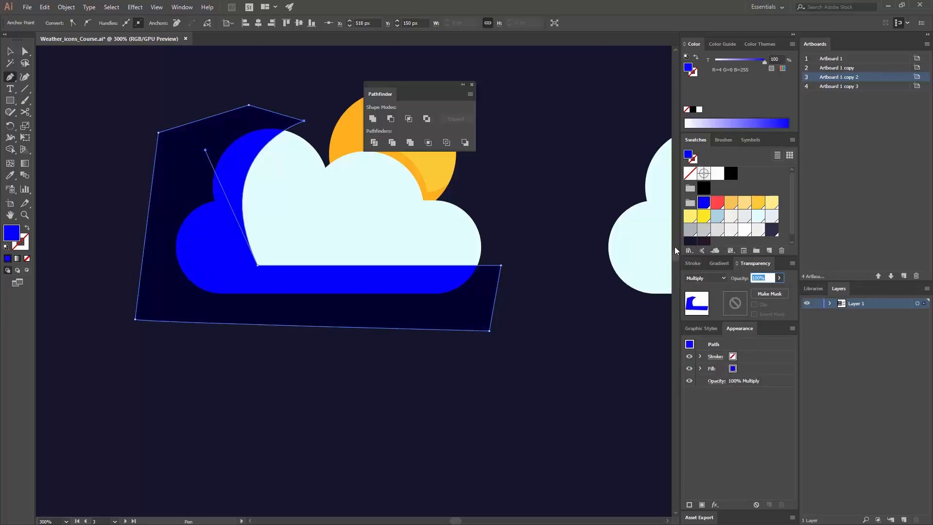
{"action": "type", "text": "25"}
{"action": "key", "text": "Return"}
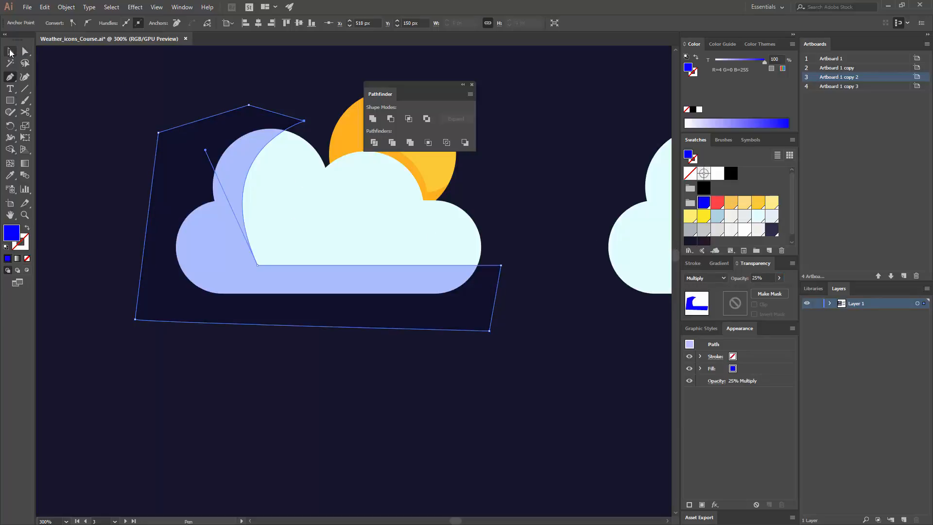
- Nudge the shadow shape up and left, then lower its horizontal inner edge to Y 259 px
{"action": "left_click", "coordinate": [11, 51]}
{"action": "left_click_drag", "start_coordinate": [225, 229], "coordinate": [217, 225]}
{"action": "key", "text": "a"}
{"action": "left_click", "coordinate": [250, 261]}
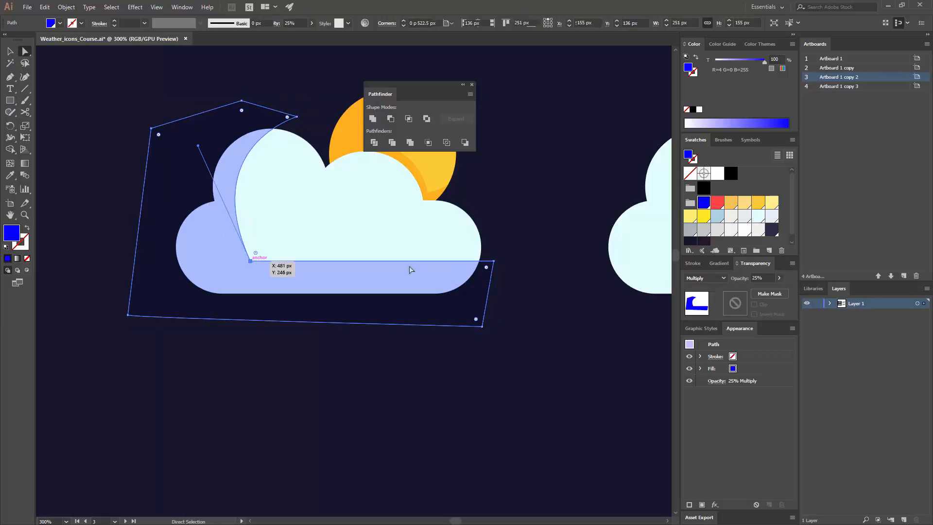
{"action": "left_click", "coordinate": [495, 262], "text": "shift"}
{"action": "left_click_drag", "start_coordinate": [496, 265], "coordinate": [495, 283]}
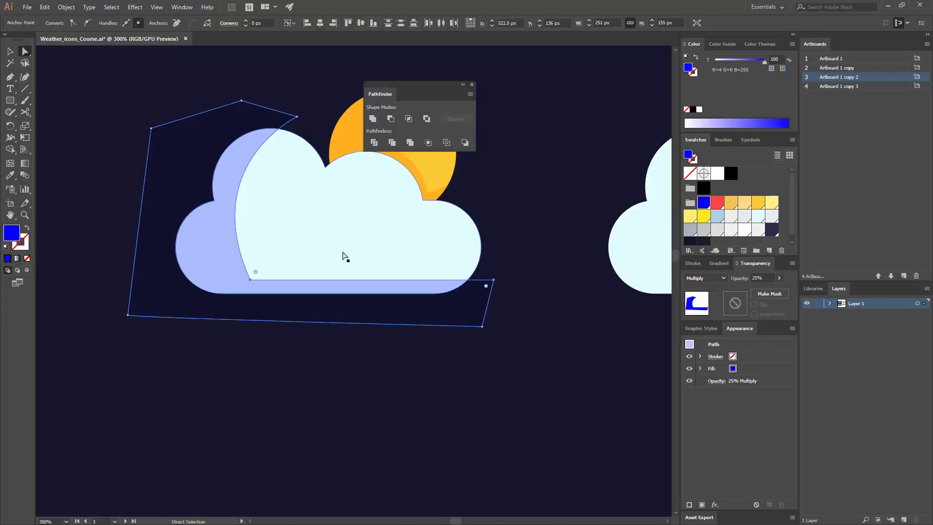
- Round only the shadow shape's inner corner into a wide curve and shift the shape right to X 526.5 px
{"action": "left_click_drag", "start_coordinate": [257, 276], "coordinate": [267, 262]}
{"action": "key", "text": "ctrl+z"}
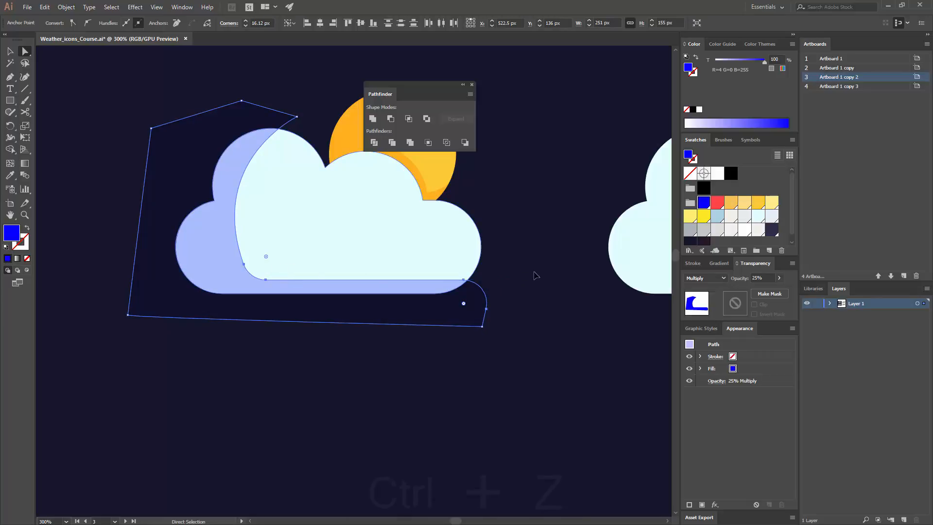
{"action": "left_click", "coordinate": [253, 281]}
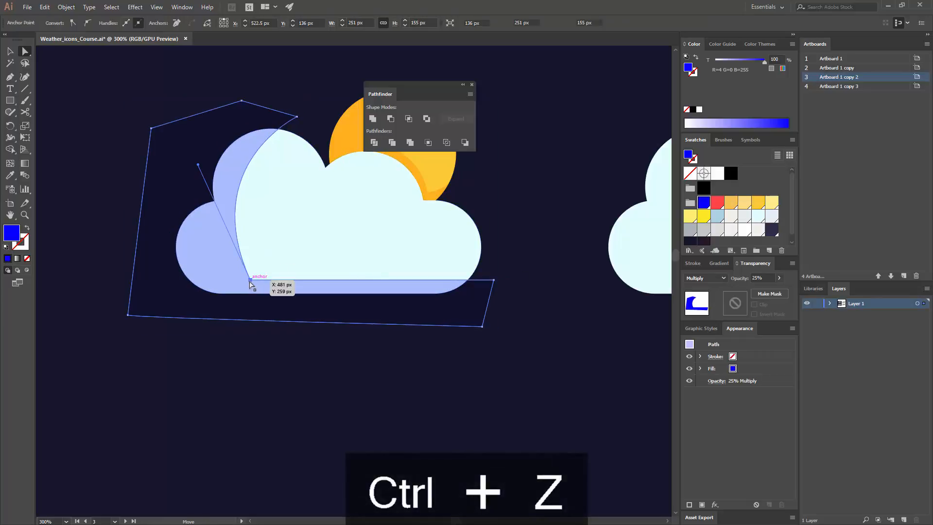
{"action": "left_click_drag", "start_coordinate": [256, 272], "coordinate": [311, 246]}
{"action": "left_click", "coordinate": [529, 247]}
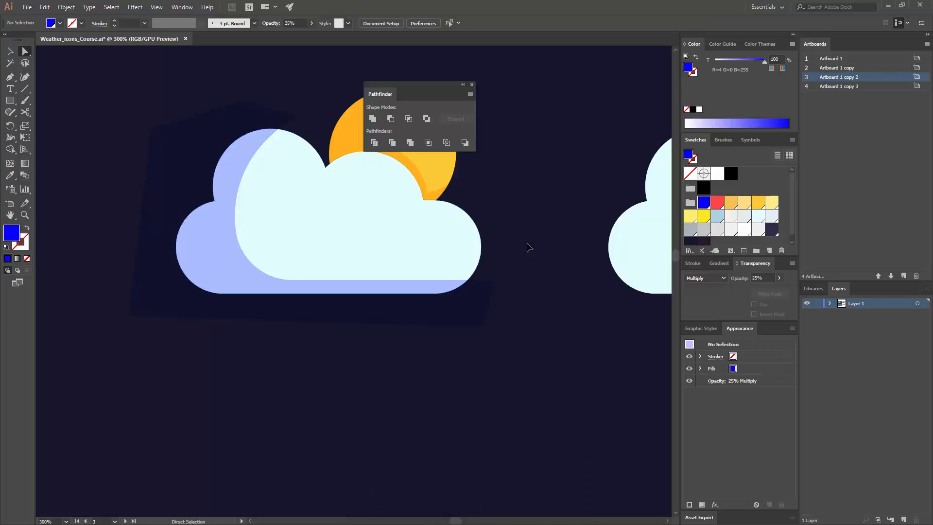
{"action": "left_click", "coordinate": [240, 286]}
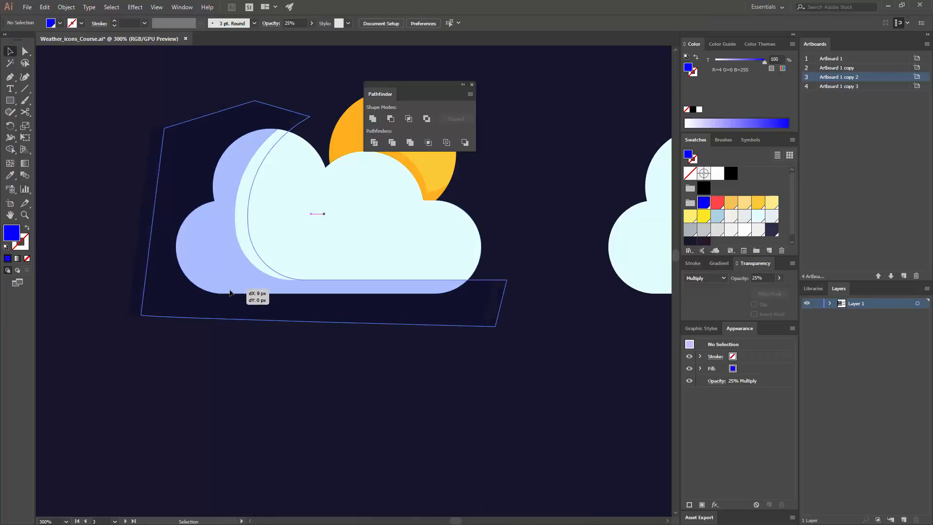
- Try reshaping the upper curve of the shadow's inner edge, and undo the change
{"action": "key", "text": "a"}
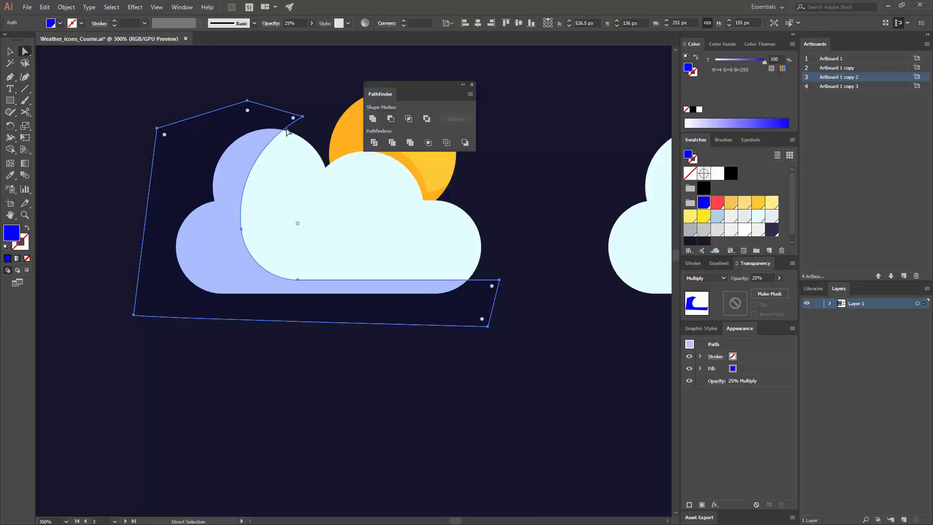
{"action": "left_click", "coordinate": [248, 159]}
{"action": "left_click_drag", "start_coordinate": [233, 151], "coordinate": [262, 120]}
{"action": "left_click", "coordinate": [333, 92]}
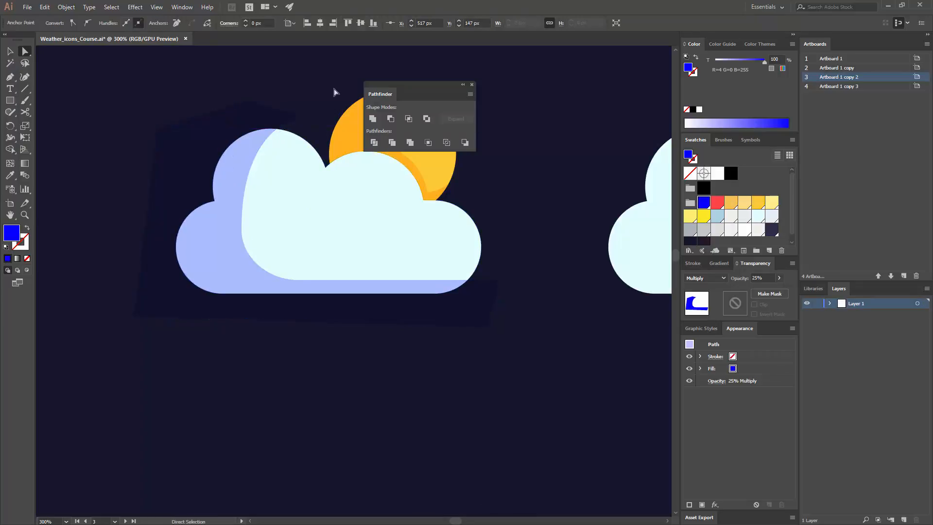
{"action": "key", "text": "ctrl+z"}
{"action": "key", "text": "ctrl+z"}
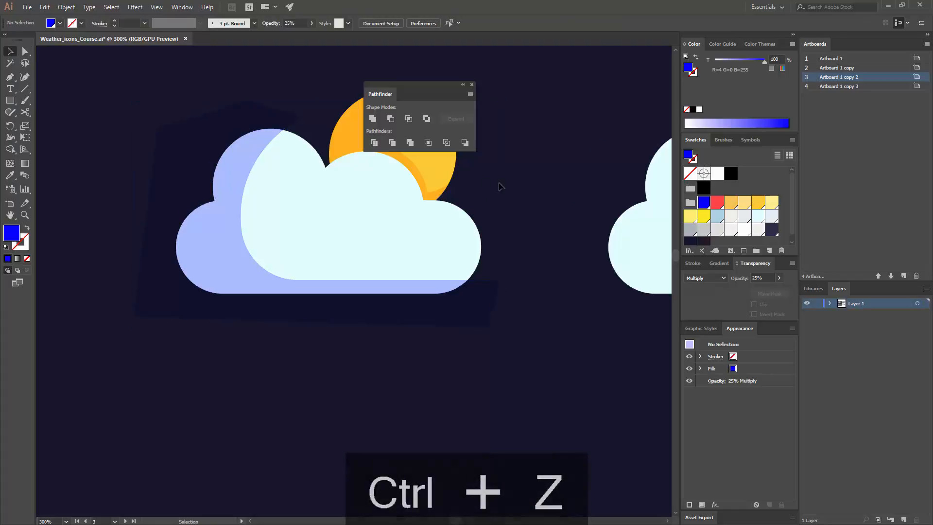
- Change the cloud shadow shape's blending mode to Hard Light and deselect it
{"action": "key", "text": "ctrl+minus"}
{"action": "key", "text": "ctrl+minus"}
{"action": "key", "text": "ctrl+minus"}
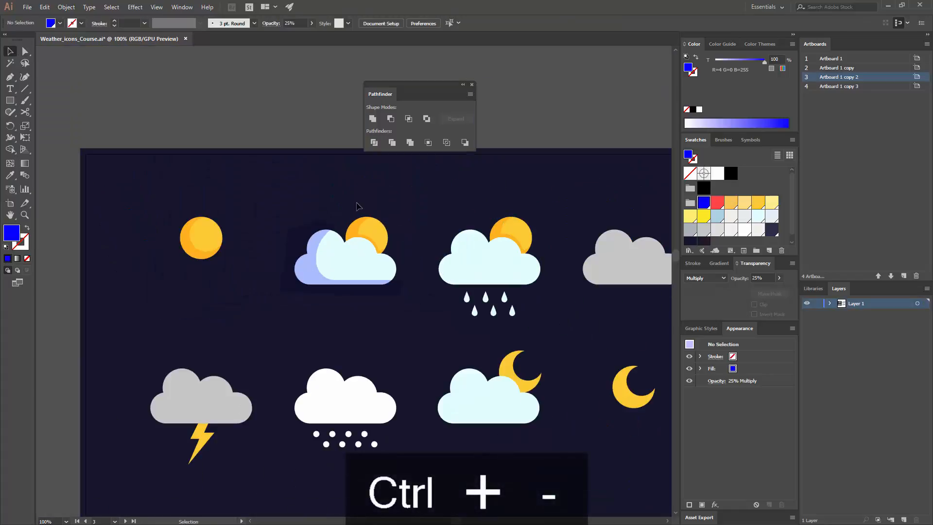
{"action": "left_click", "coordinate": [723, 279]}
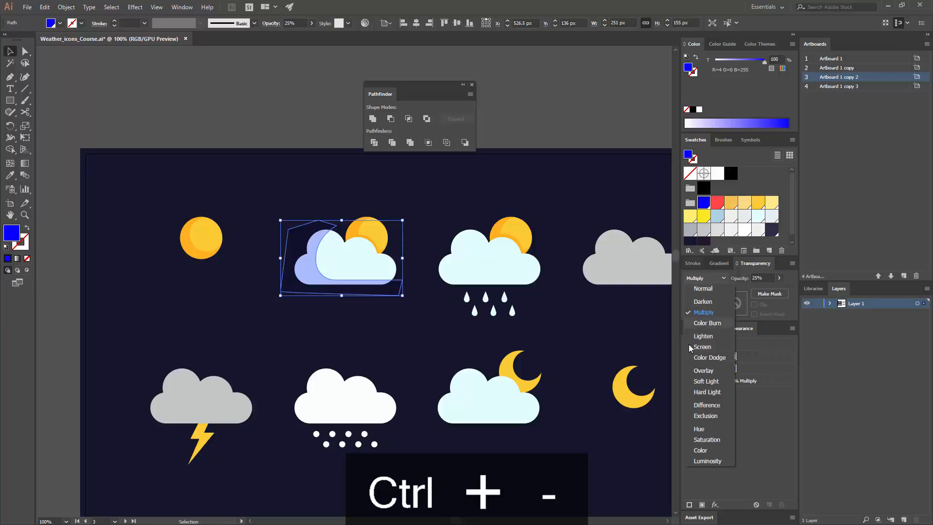
{"action": "left_click", "coordinate": [713, 391]}
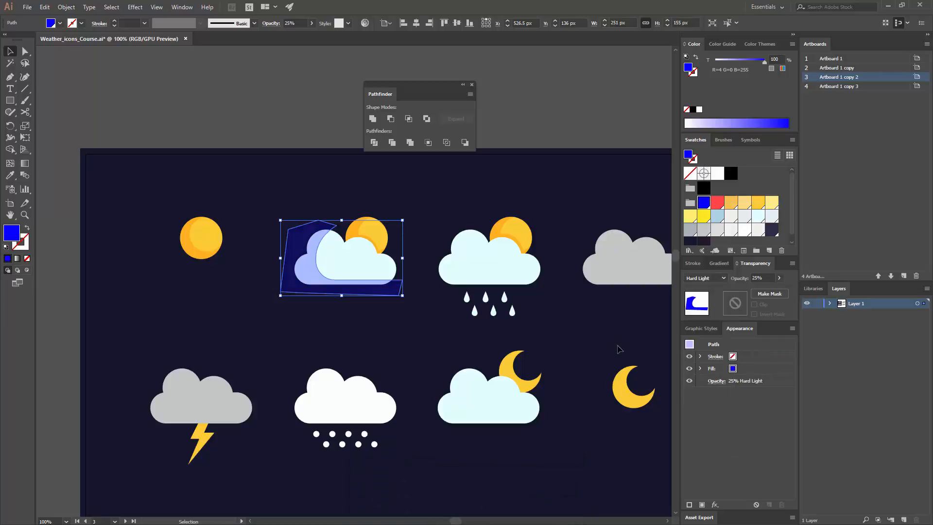
{"action": "left_click", "coordinate": [464, 322]}
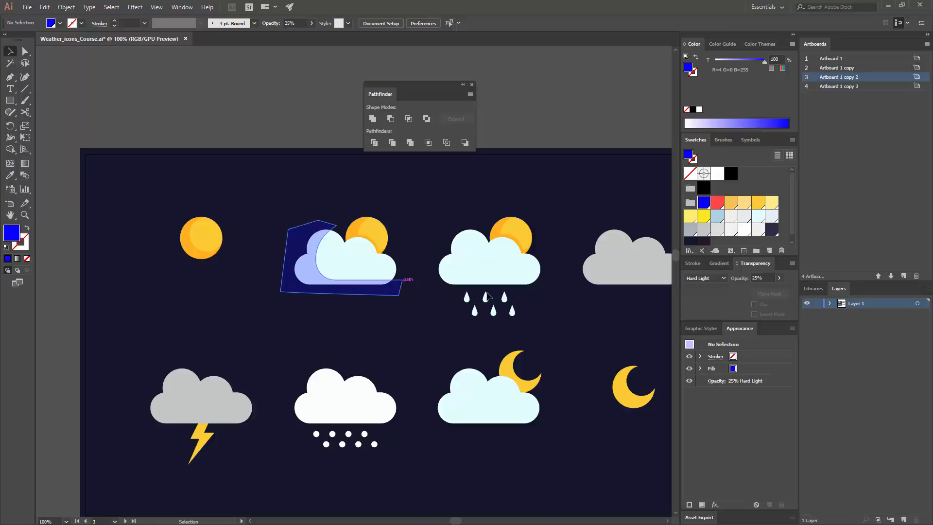
- Lower the opacity of the first cloud's blue shadow shape to 20%
{"action": "left_click", "coordinate": [391, 289]}
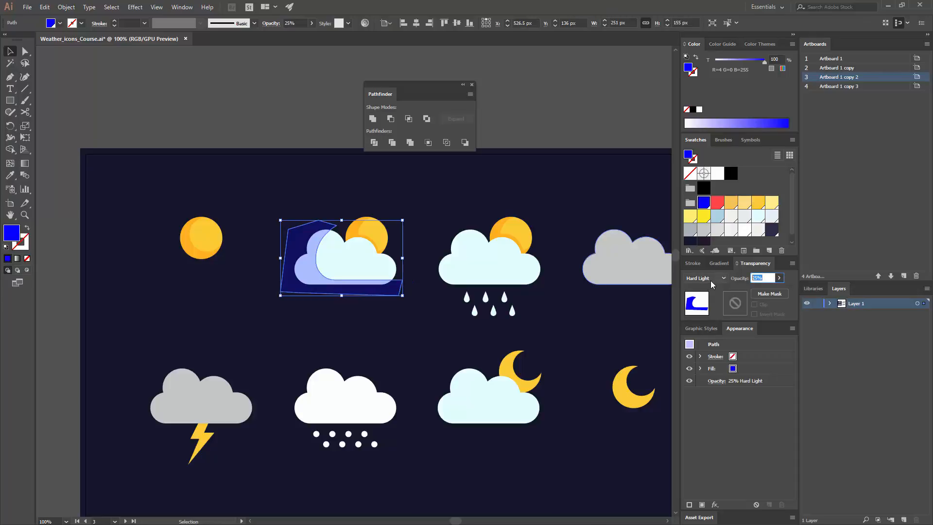
{"action": "type", "text": "0"}
{"action": "key", "text": "Return"}
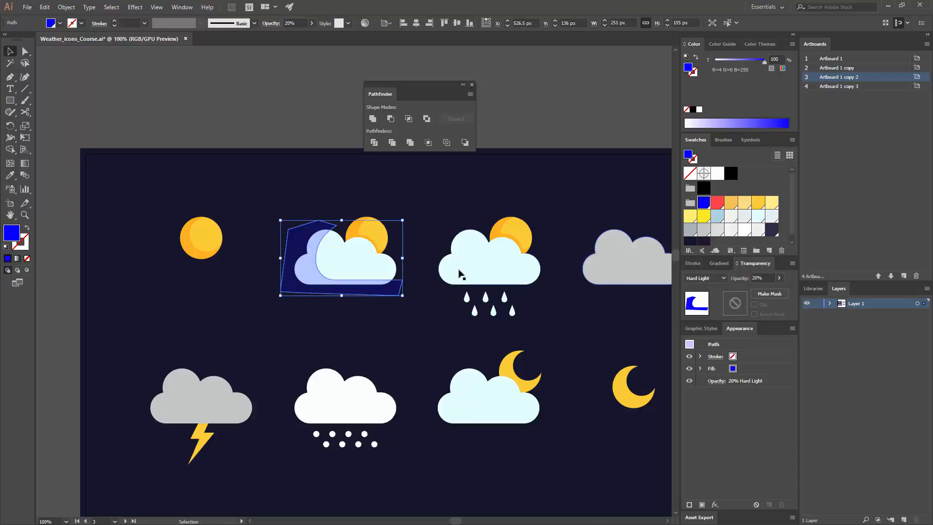
{"action": "left_click", "coordinate": [431, 314]}
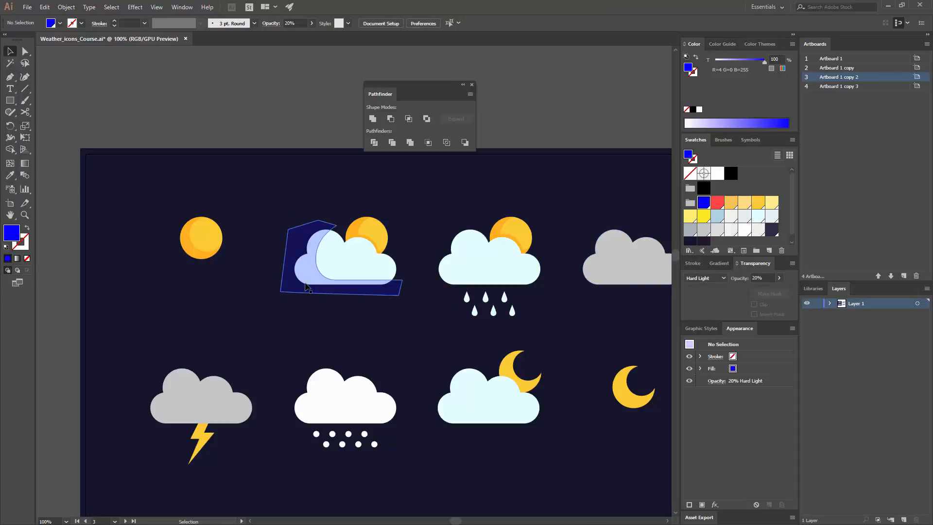
- Copy the blue shadow shape horizontally onto the rainy cloud and the plain gray cloud, keeping the same offset from each cloud
{"action": "left_click_drag", "start_coordinate": [299, 276], "coordinate": [443, 280]}
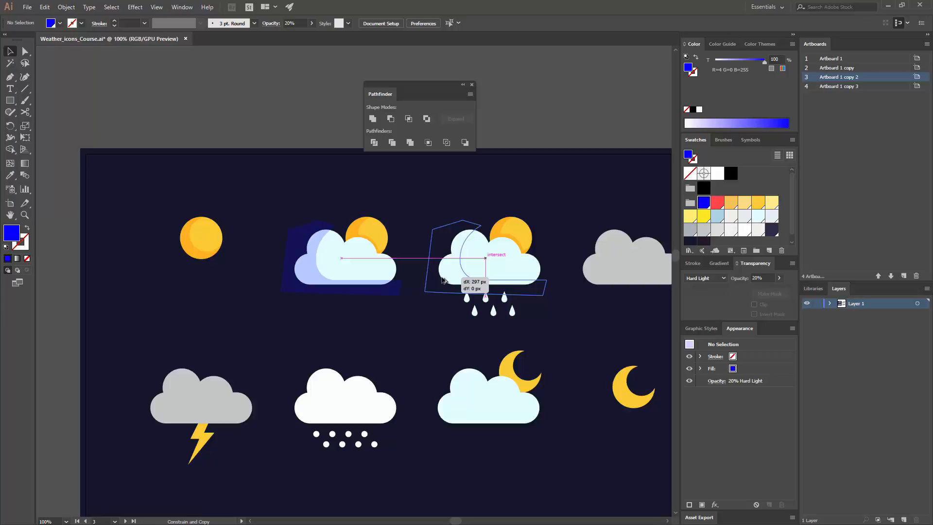
{"action": "left_click_drag", "start_coordinate": [442, 280], "coordinate": [469, 269]}
{"action": "key", "text": "ctrl+shift+a"}
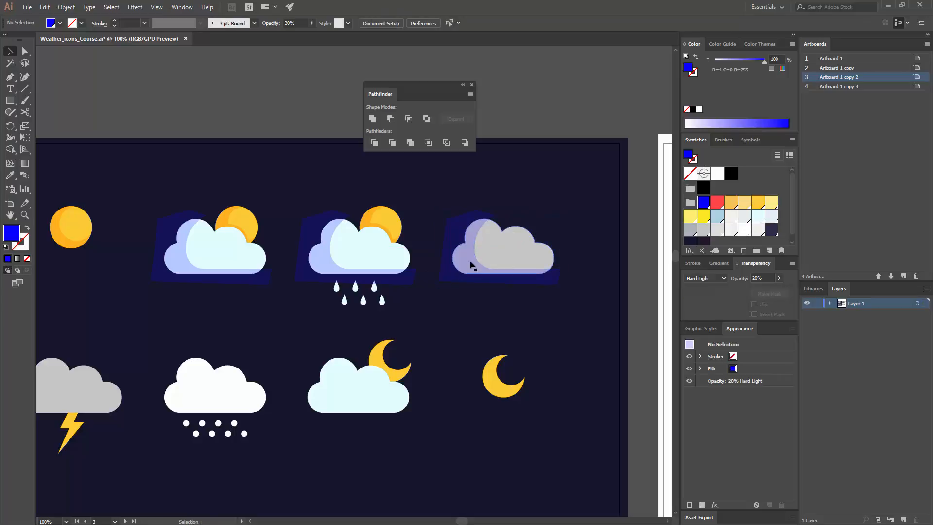
{"action": "left_click", "coordinate": [458, 265]}
{"action": "left_click", "coordinate": [450, 315]}
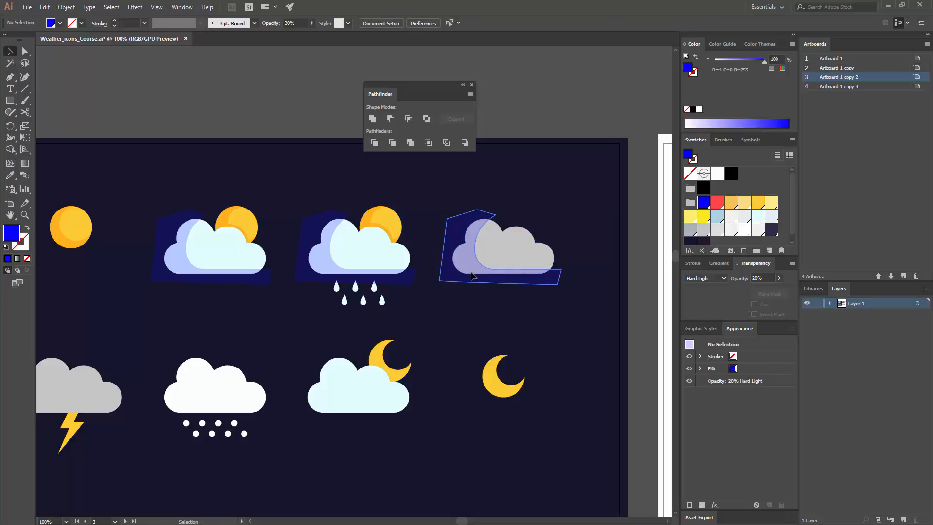
- Fill the gray cloud's shadow shape with the gray swatch R=170 G=179 B=181 and raise its opacity to 64%
{"action": "left_click", "coordinate": [475, 247]}
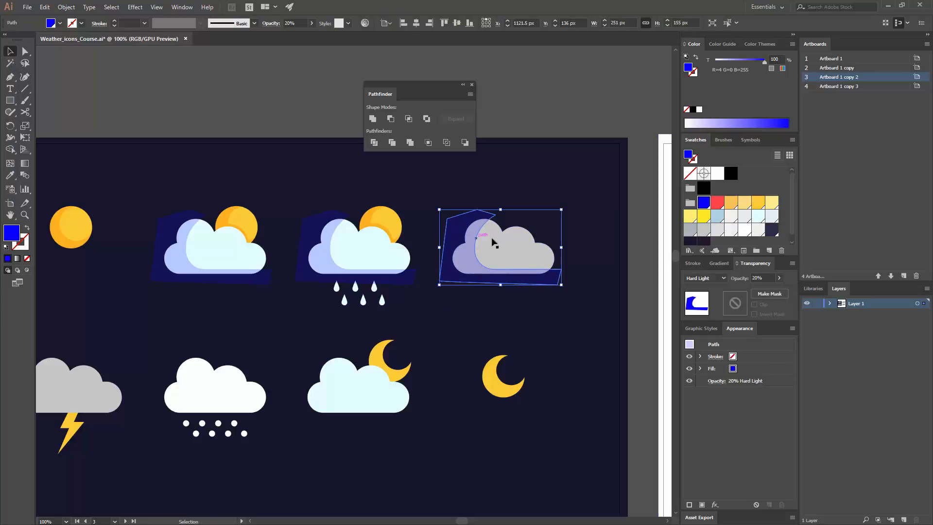
{"action": "left_click", "coordinate": [689, 231]}
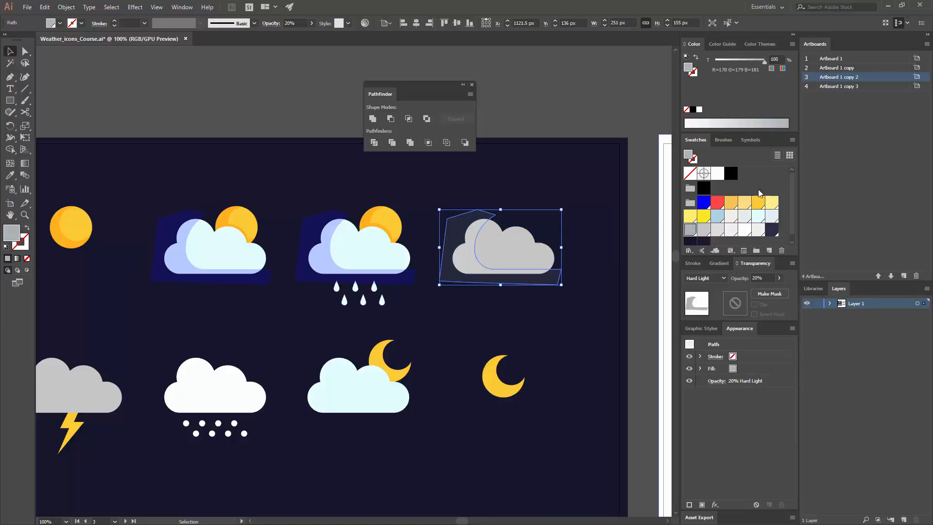
{"action": "left_click", "coordinate": [779, 279]}
{"action": "left_click", "coordinate": [765, 291]}
{"action": "left_click", "coordinate": [709, 280]}
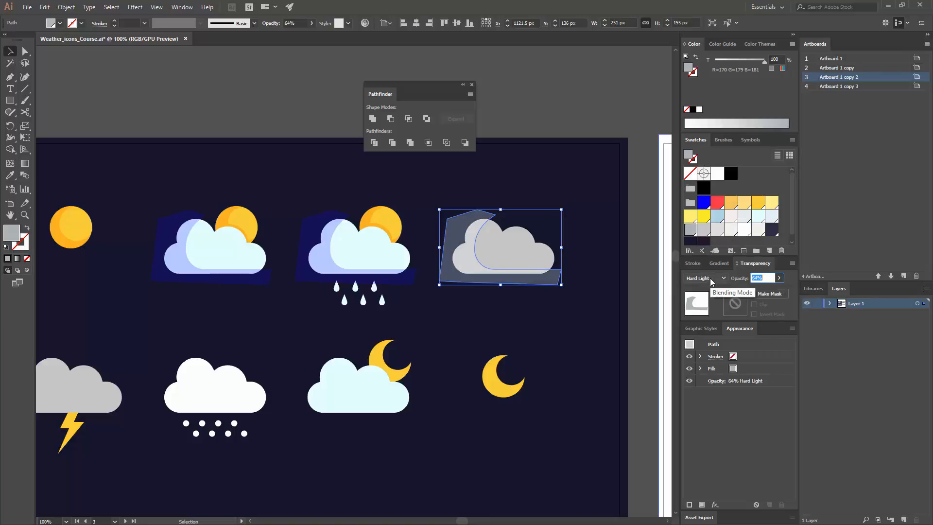
- Change the gray shadow shape's blending mode to Multiply and its opacity to 50%
{"action": "left_click", "coordinate": [710, 278]}
{"action": "left_click", "coordinate": [713, 312]}
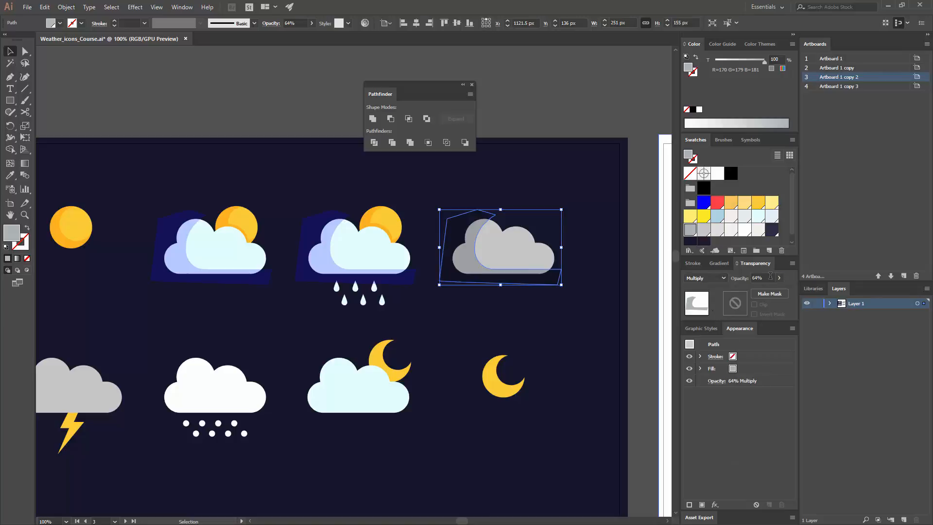
{"action": "type", "text": "50"}
{"action": "key", "text": "Return"}
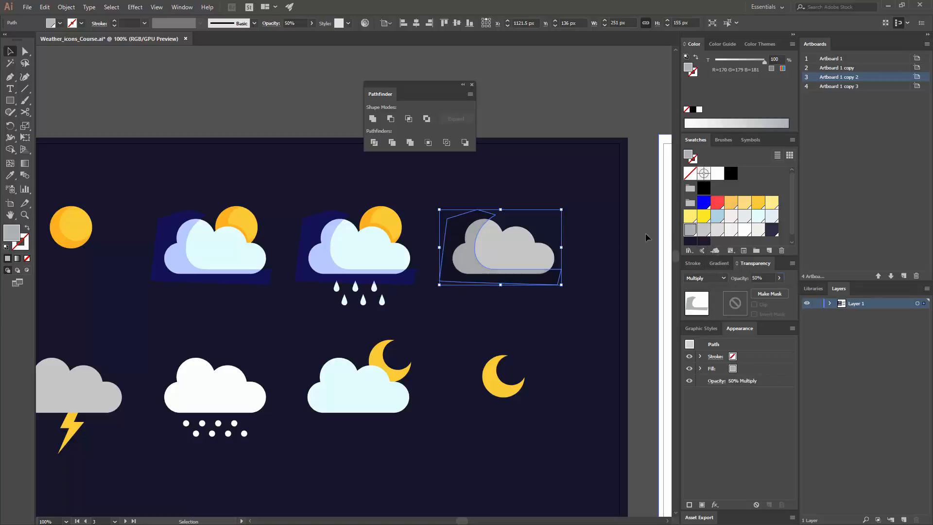
{"action": "left_click", "coordinate": [580, 207]}
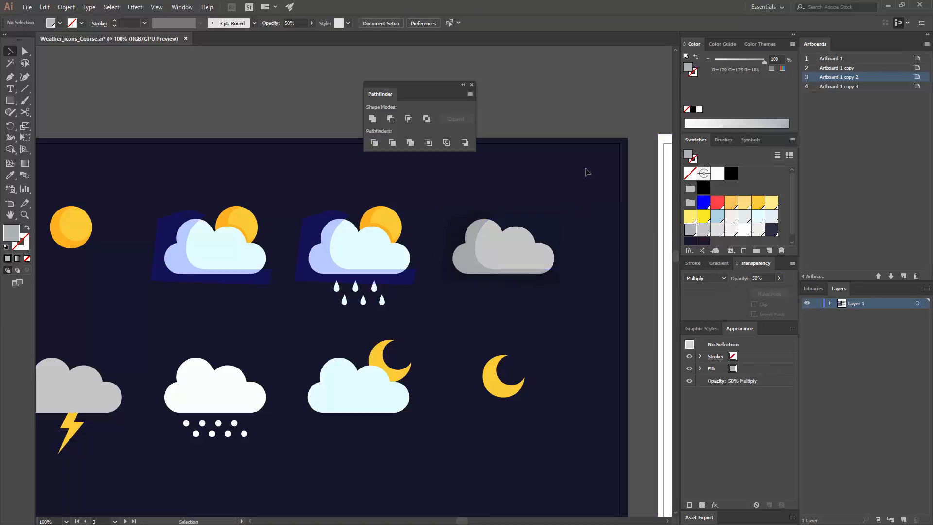
- Set the gray shadow's opacity to 75% and copy the shape onto the lightning cloud and the snow cloud
{"action": "left_click", "coordinate": [473, 260]}
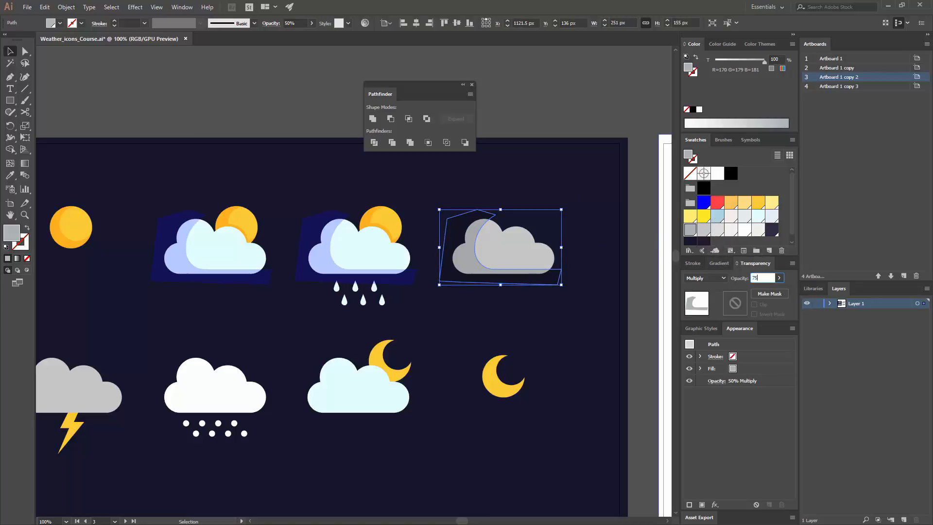
{"action": "key", "text": "Return"}
{"action": "left_click", "coordinate": [540, 171]}
{"action": "left_click_drag", "start_coordinate": [508, 284], "coordinate": [277, 383]}
{"action": "left_click", "coordinate": [367, 322]}
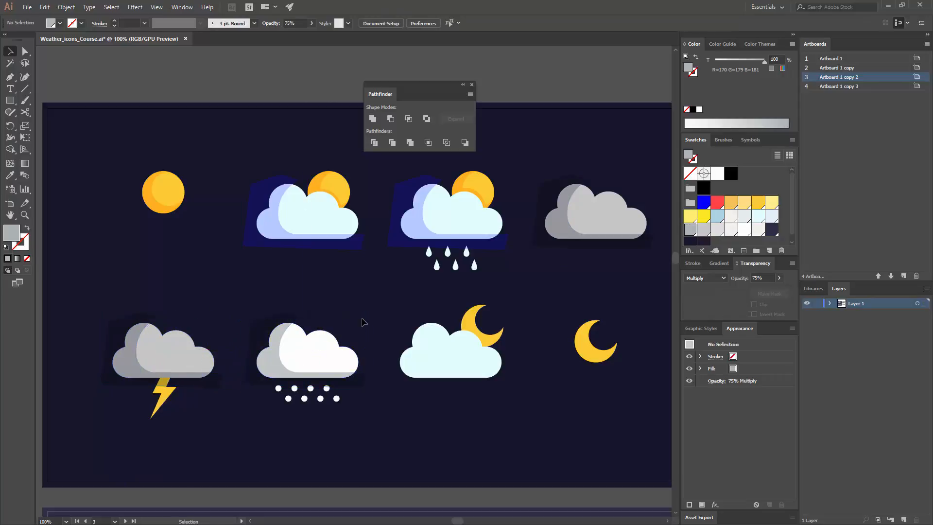
{"action": "left_click", "coordinate": [343, 355]}
{"action": "left_click", "coordinate": [339, 284]}
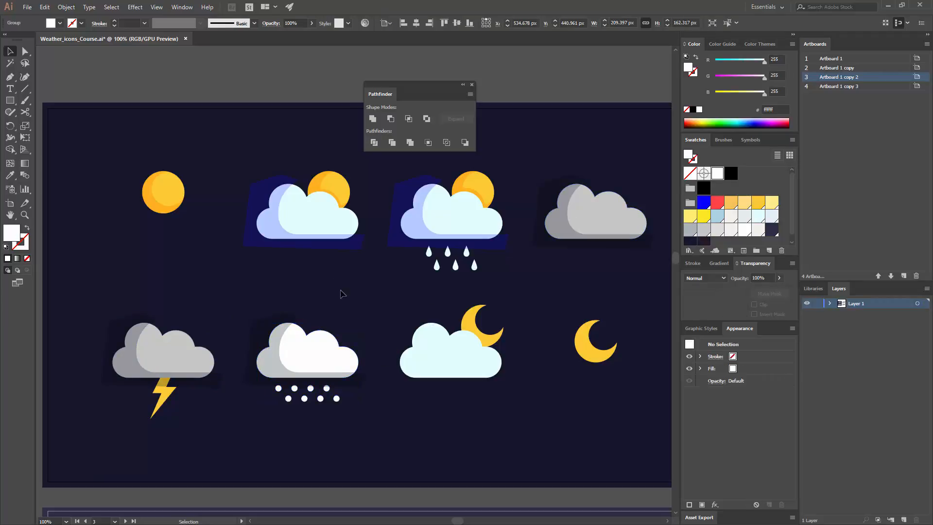
{"action": "left_click", "coordinate": [321, 338]}
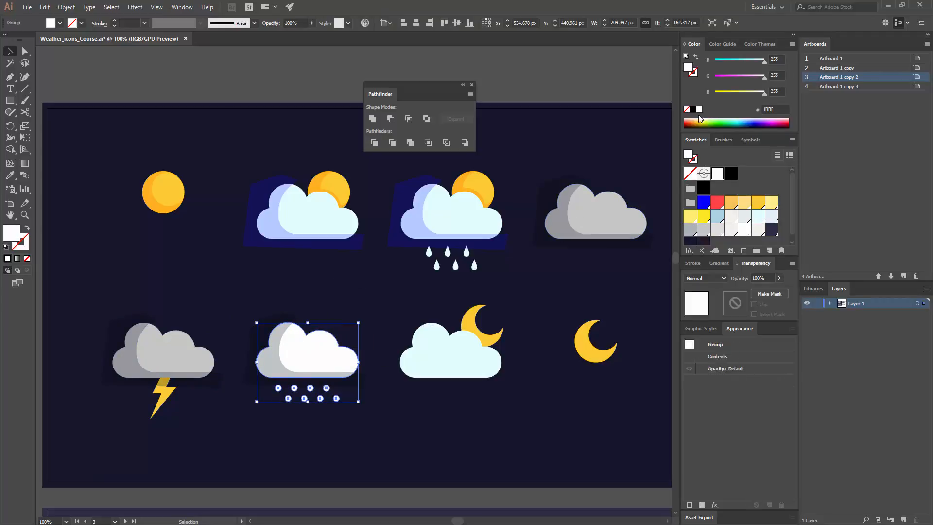
- Copy the snow cloud's gray shadow shape horizontally onto the cloud with the moon
{"action": "left_click_drag", "start_coordinate": [270, 362], "coordinate": [413, 363]}
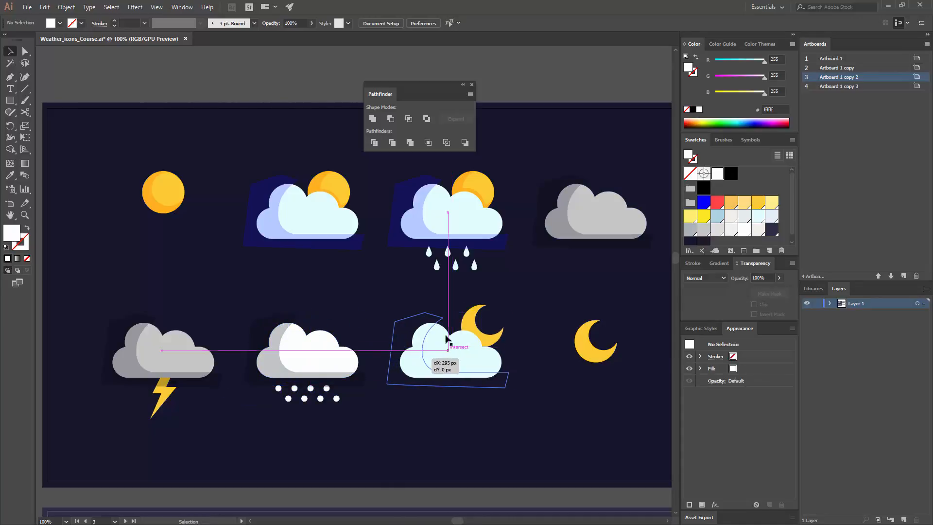
{"action": "left_click_drag", "start_coordinate": [446, 336], "coordinate": [446, 335]}
{"action": "left_click", "coordinate": [510, 310]}
- Match the moon cloud's shadow to the first cloud's blue 20% Hard Light shadow with the Eyedropper tool
{"action": "left_click", "coordinate": [425, 335]}
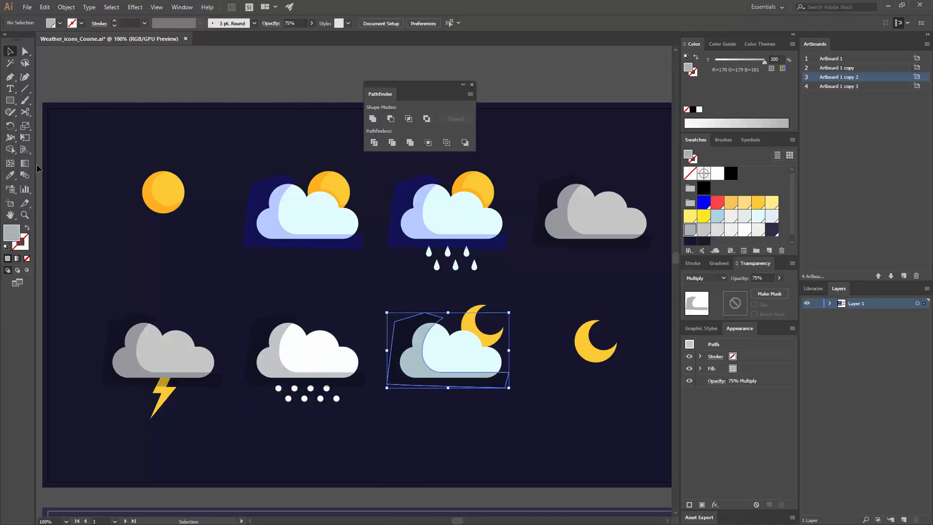
{"action": "left_click", "coordinate": [12, 176]}
{"action": "left_click", "coordinate": [255, 199]}
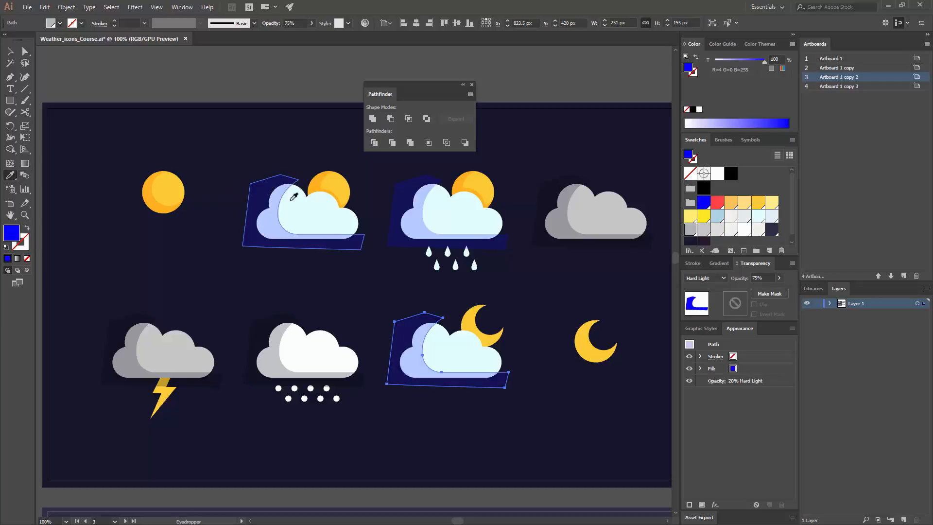
{"action": "key", "text": "v"}
{"action": "left_click", "coordinate": [574, 265]}
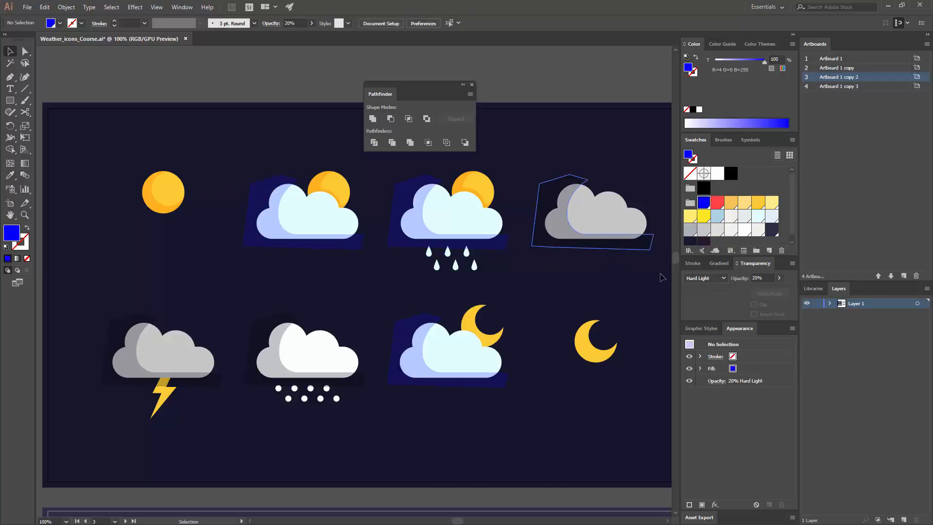
- Clip the first sunny cloud's shadow by cutting it and pasting it in place inside the cloud with Draw Inside
{"action": "left_click", "coordinate": [276, 203]}
{"action": "key", "text": "ctrl+x"}
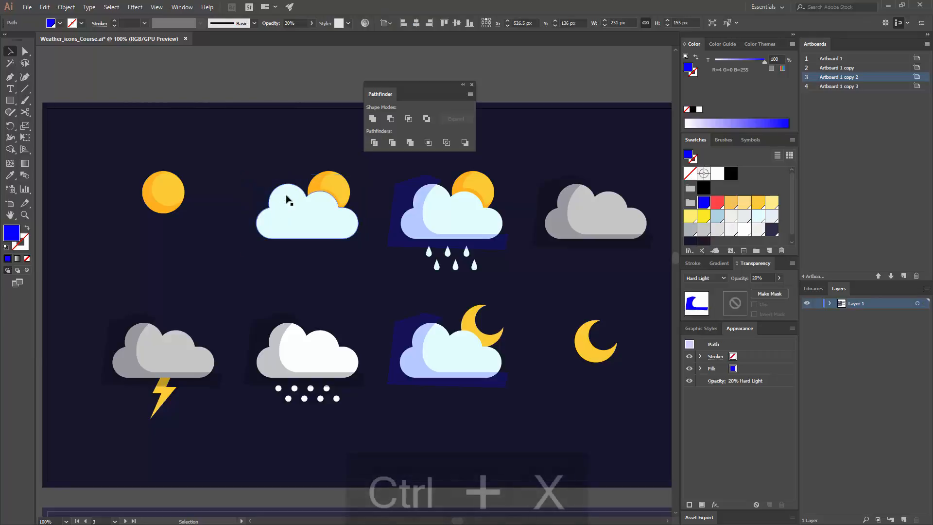
{"action": "left_click", "coordinate": [287, 208]}
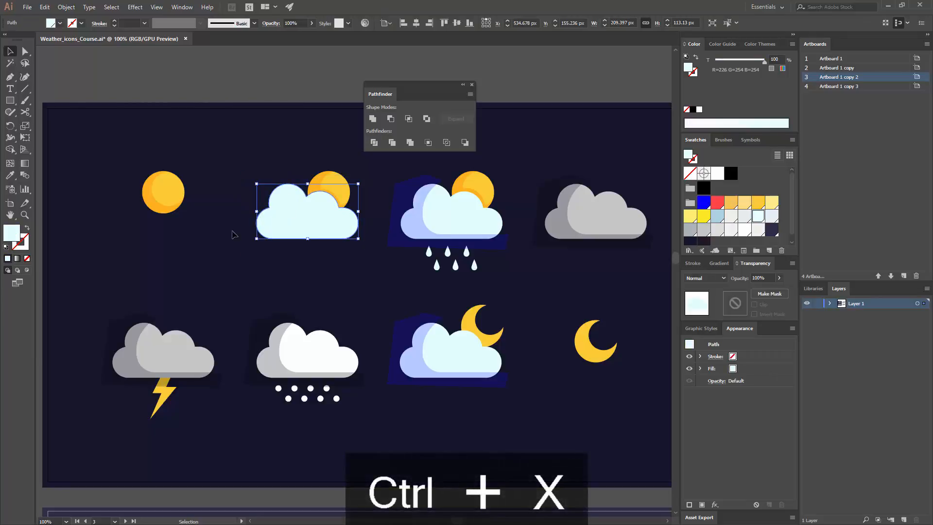
{"action": "left_click", "coordinate": [27, 271]}
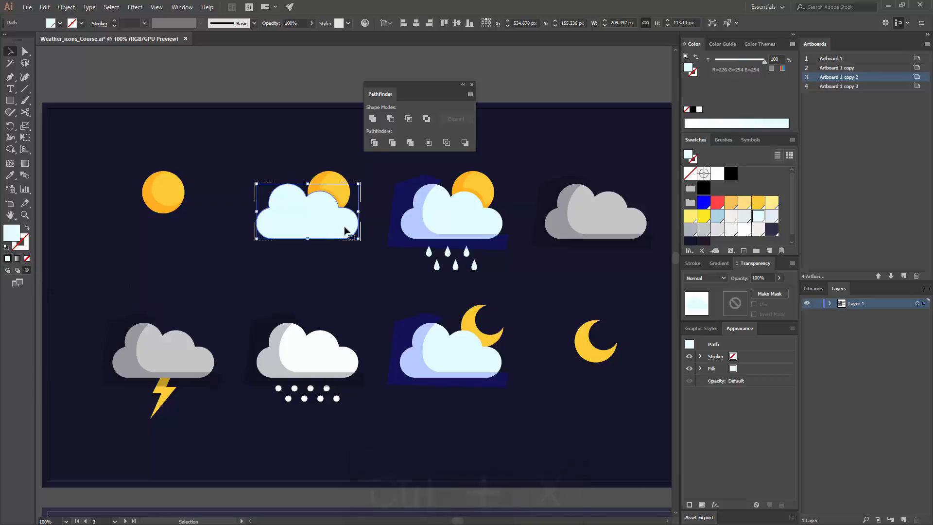
{"action": "key", "text": "ctrl+shift+v"}
{"action": "left_click", "coordinate": [512, 267]}
- Cut the rainy cloud's shadow and paste it in place inside that cloud with Draw Inside
{"action": "left_click", "coordinate": [460, 234]}
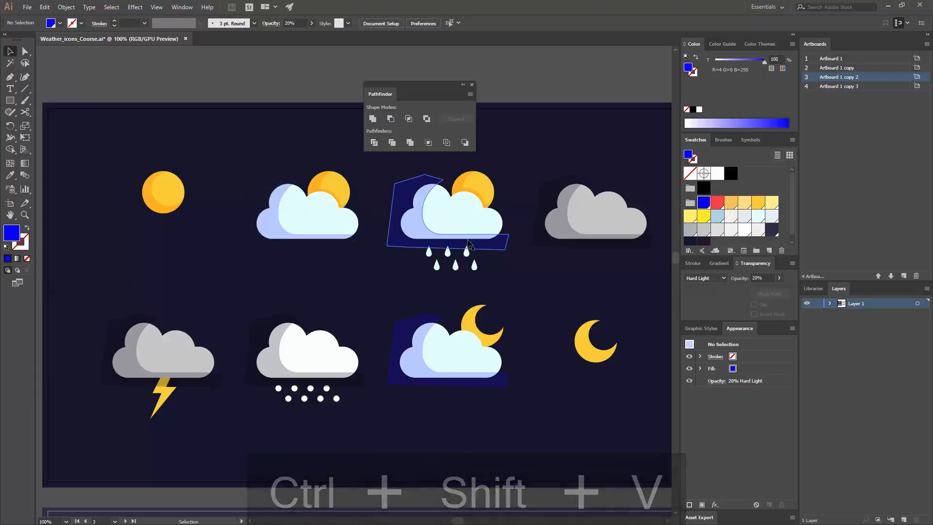
{"action": "key", "text": "ctrl+x"}
{"action": "left_click", "coordinate": [459, 232]}
{"action": "left_click", "coordinate": [27, 270]}
{"action": "key", "text": "ctrl+shift+v"}
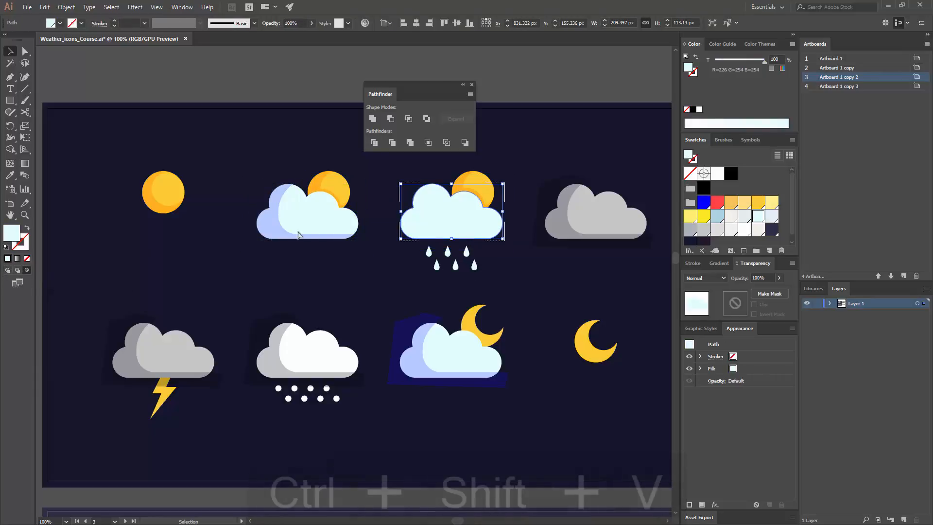
- Cut the plain gray cloud's shadow and paste it in place inside that cloud with Draw Inside
{"action": "left_click", "coordinate": [552, 212]}
{"action": "key", "text": "ctrl+x"}
{"action": "left_click", "coordinate": [589, 214]}
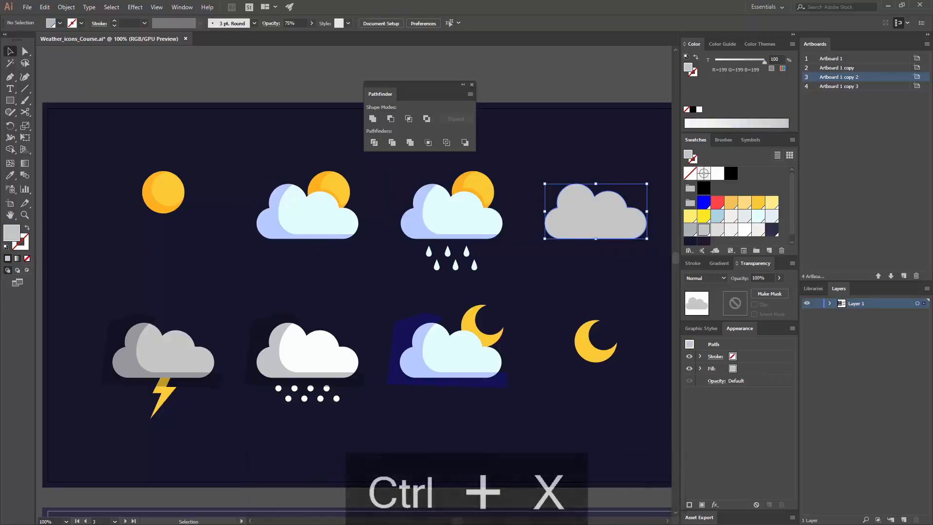
{"action": "left_click", "coordinate": [27, 272]}
{"action": "key", "text": "ctrl+shift+v"}
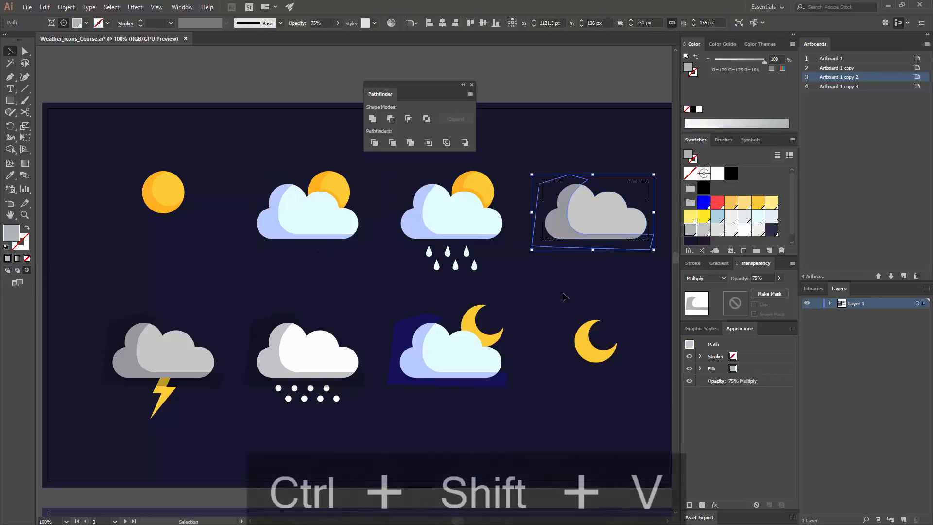
{"action": "left_click", "coordinate": [562, 295]}
- Cut the lightning cloud's shadow and paste it in place inside that cloud with Draw Inside
{"action": "left_click", "coordinate": [140, 350]}
{"action": "key", "text": "ctrl+x"}
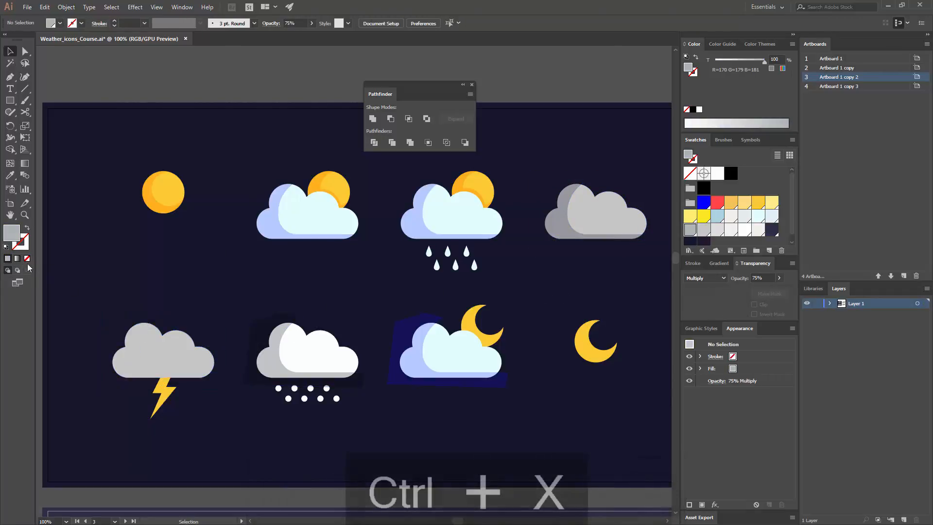
{"action": "left_click", "coordinate": [140, 348]}
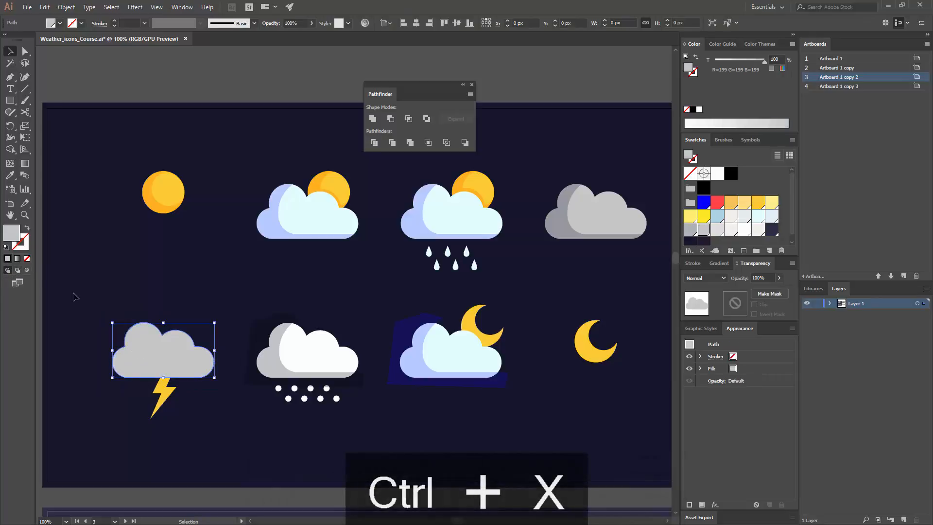
{"action": "key", "text": "ctrl+shift+v"}
- Cut the snow cloud's shadow and ungroup the white cloud from its snow dots
{"action": "left_click", "coordinate": [266, 352]}
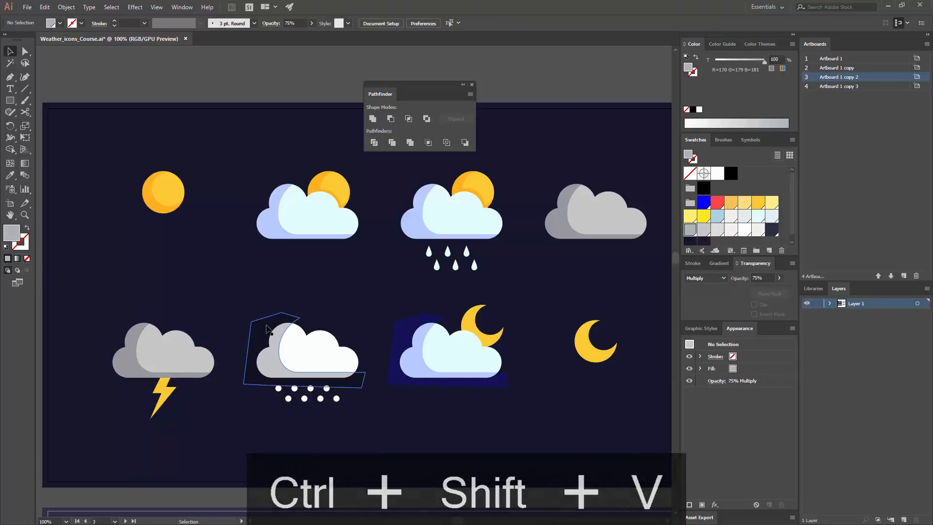
{"action": "key", "text": "ctrl+x"}
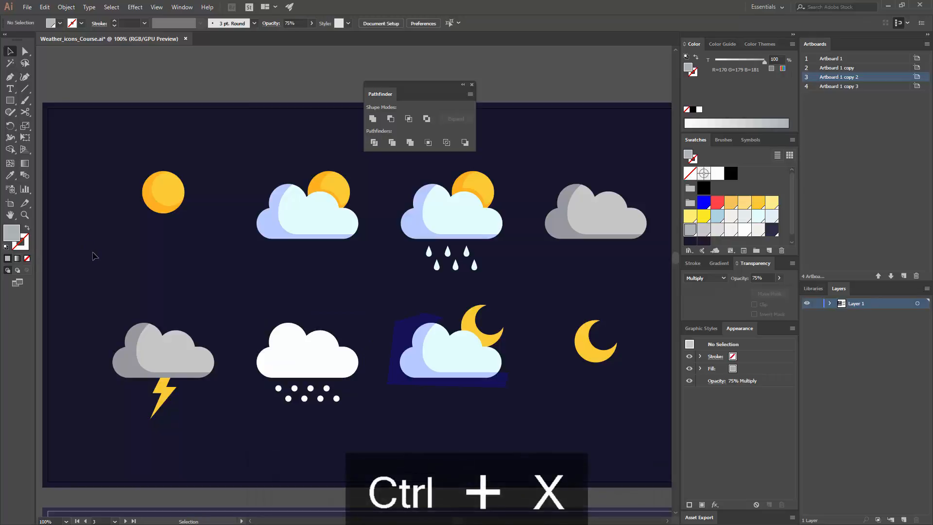
{"action": "left_click", "coordinate": [338, 369]}
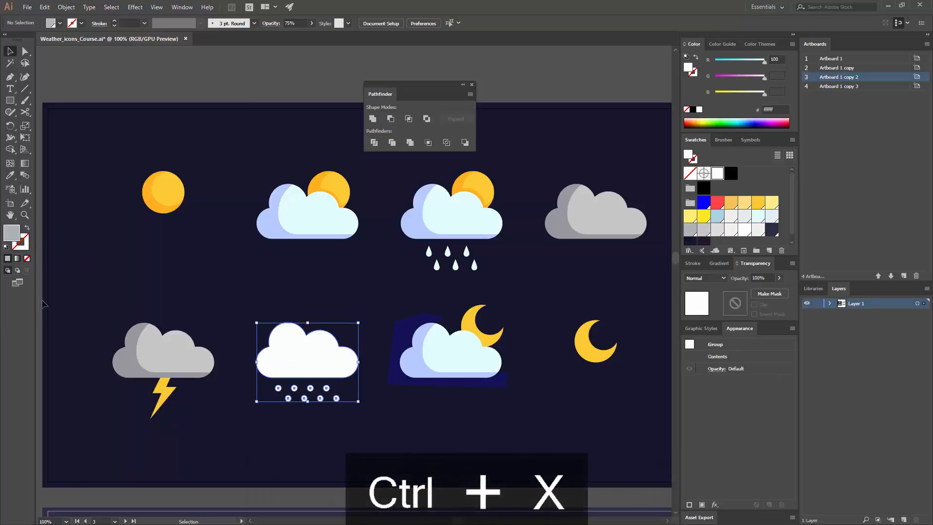
{"action": "right_click", "coordinate": [304, 363]}
{"action": "left_click", "coordinate": [343, 430]}
{"action": "left_click", "coordinate": [346, 424]}
- Paste the shadow in place inside the white snow cloud with Draw Inside and set its opacity to 25%
{"action": "left_click", "coordinate": [321, 353]}
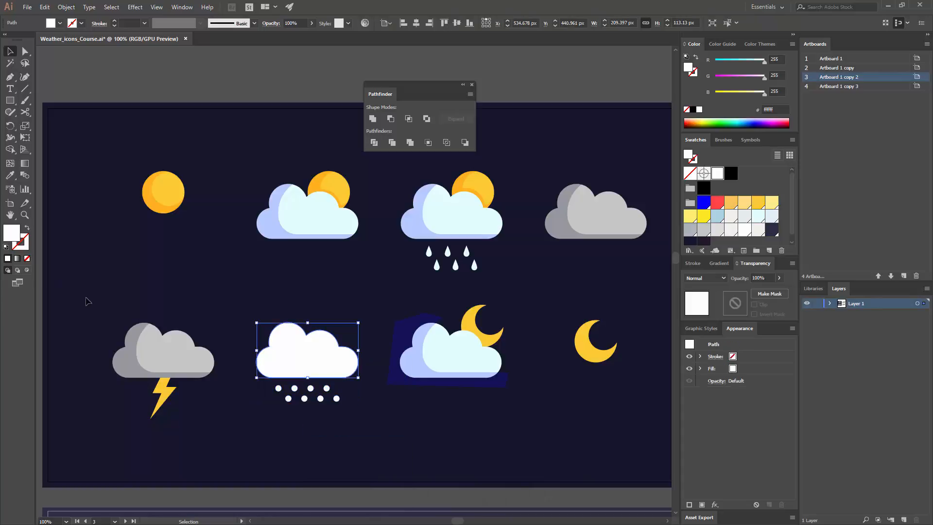
{"action": "key", "text": "ctrl+shift+v"}
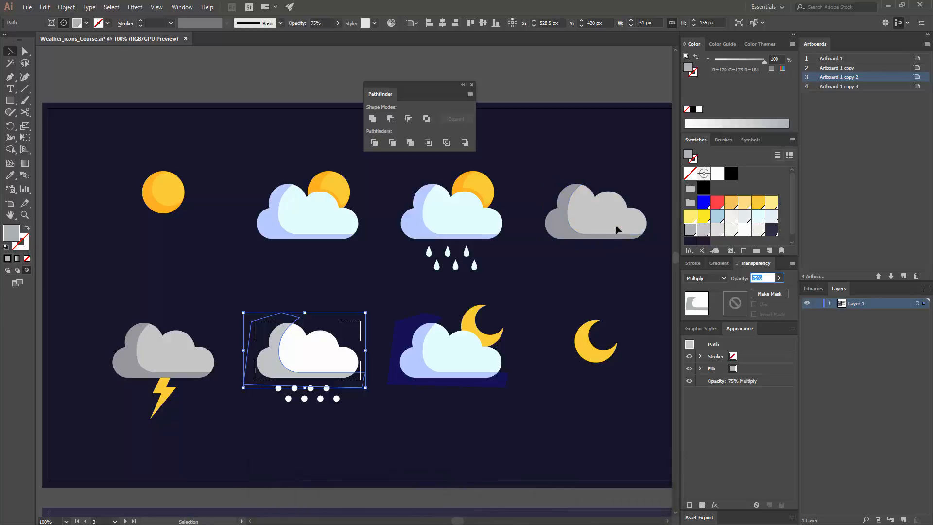
{"action": "type", "text": "25"}
{"action": "key", "text": "Return"}
{"action": "left_click", "coordinate": [377, 281]}
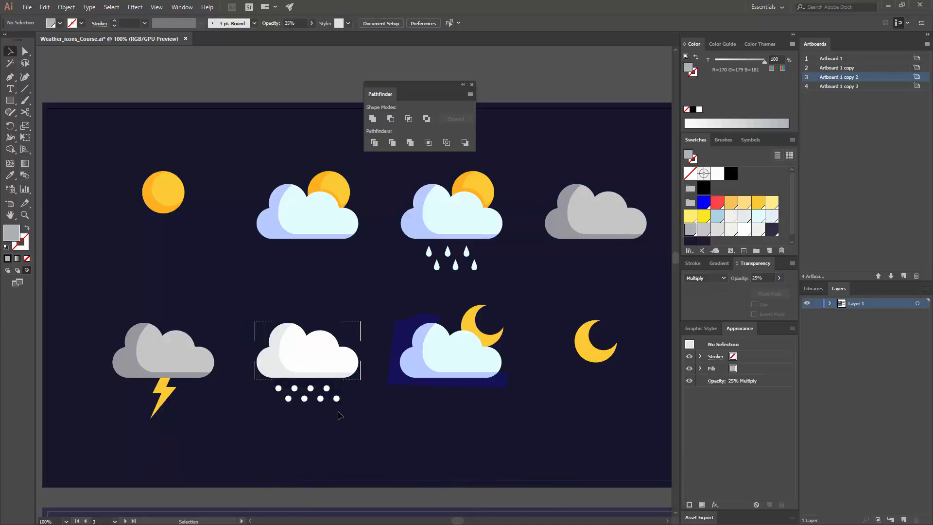
- Cut the moon cloud's blue shadow and paste it in place inside that cloud with Draw Inside
{"action": "key", "text": "a"}
{"action": "left_click", "coordinate": [271, 360]}
{"action": "left_click", "coordinate": [414, 322]}
{"action": "key", "text": "ctrl+x"}
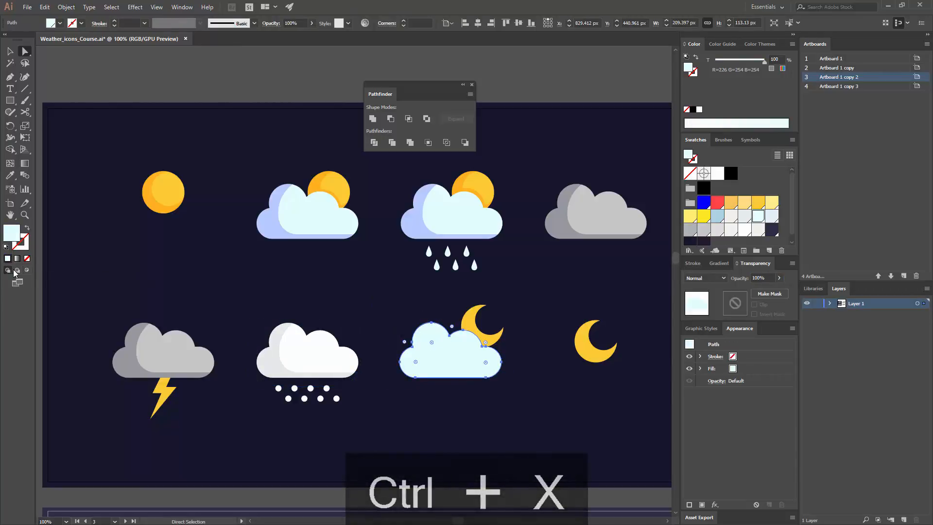
{"action": "key", "text": "ctrl+shift+v"}
{"action": "left_click", "coordinate": [380, 278]}
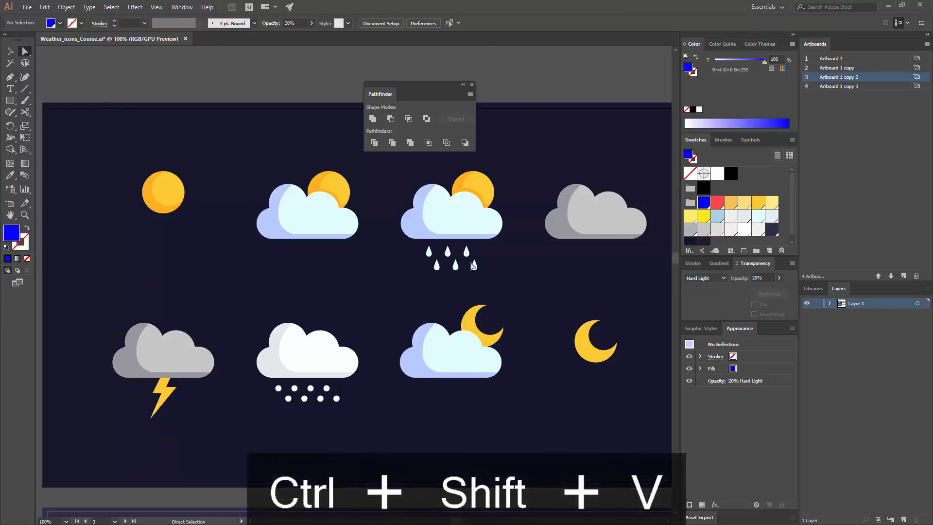
- Draw a blue 90 px circle over the standalone moon, offset toward its upper right so a crescent stays uncovered
{"action": "left_click_drag", "start_coordinate": [430, 251], "coordinate": [292, 241]}
{"action": "key", "text": "ctrl+="}
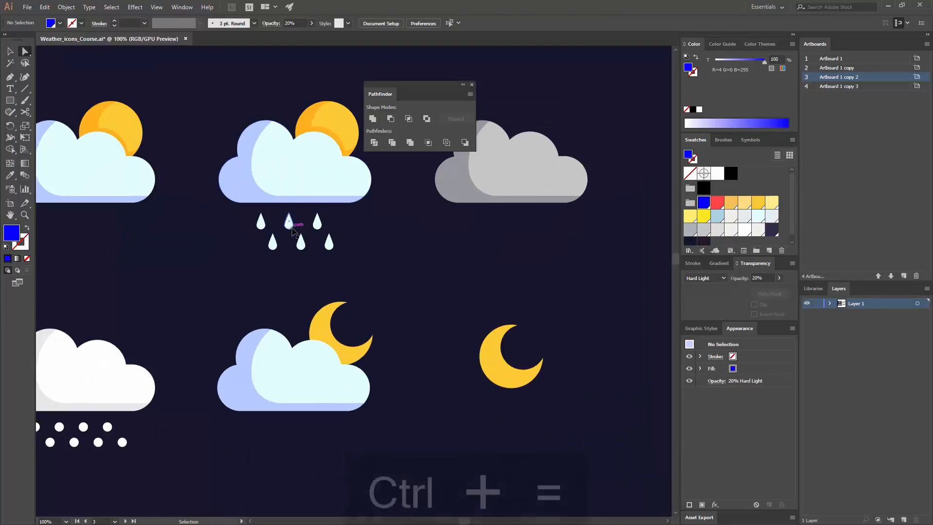
{"action": "left_click_drag", "start_coordinate": [365, 309], "coordinate": [283, 257]}
{"action": "key", "text": "ctrl+="}
{"action": "key", "text": "ctrl+="}
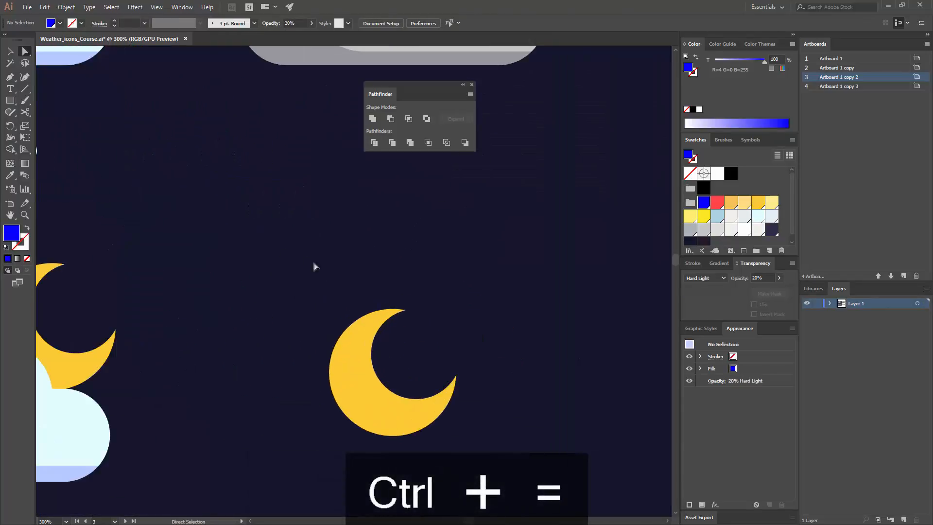
{"action": "left_click_drag", "start_coordinate": [14, 105], "coordinate": [48, 120]}
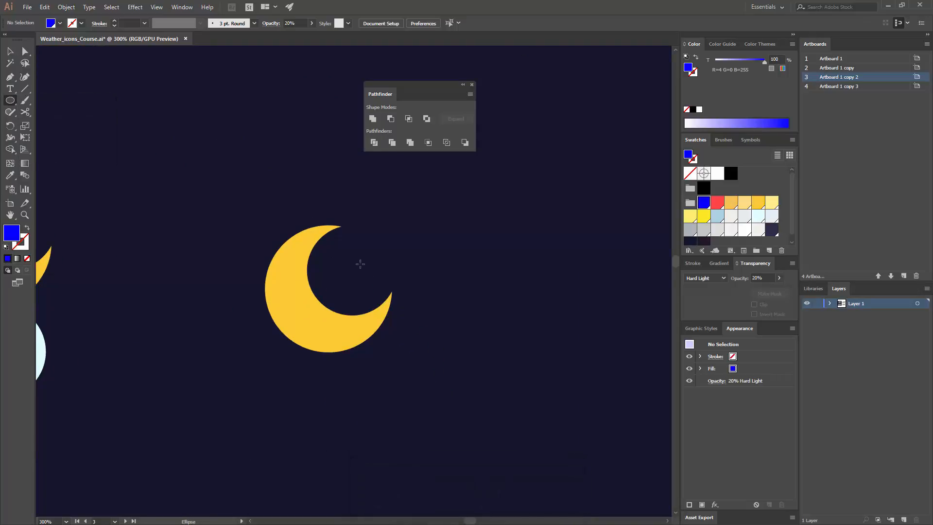
{"action": "left_click_drag", "start_coordinate": [360, 264], "coordinate": [377, 277]}
{"action": "key", "text": "v"}
- Split the blue circle at its top and right anchor points with Scissors and delete the upper-right quarter arc
{"action": "key", "text": "c"}
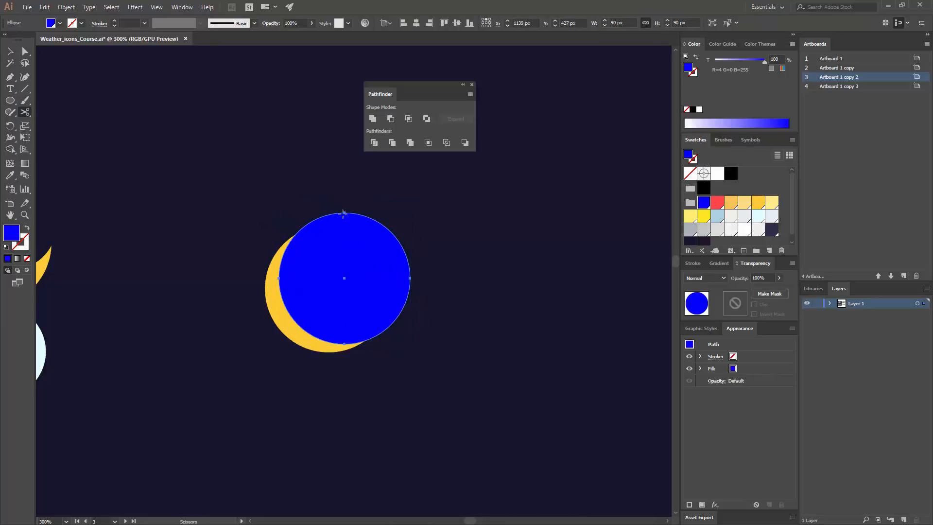
{"action": "left_click", "coordinate": [344, 212]}
{"action": "left_click", "coordinate": [410, 278]}
{"action": "key", "text": "v"}
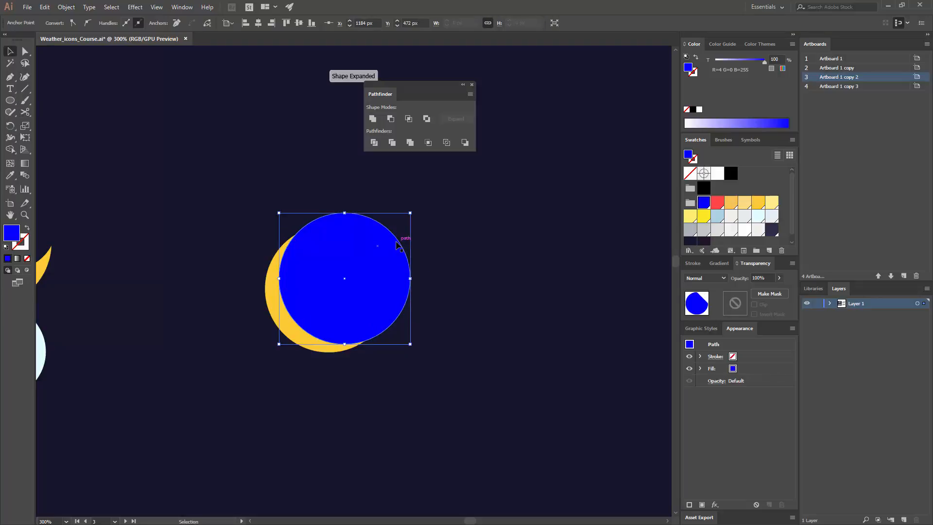
{"action": "left_click", "coordinate": [400, 230]}
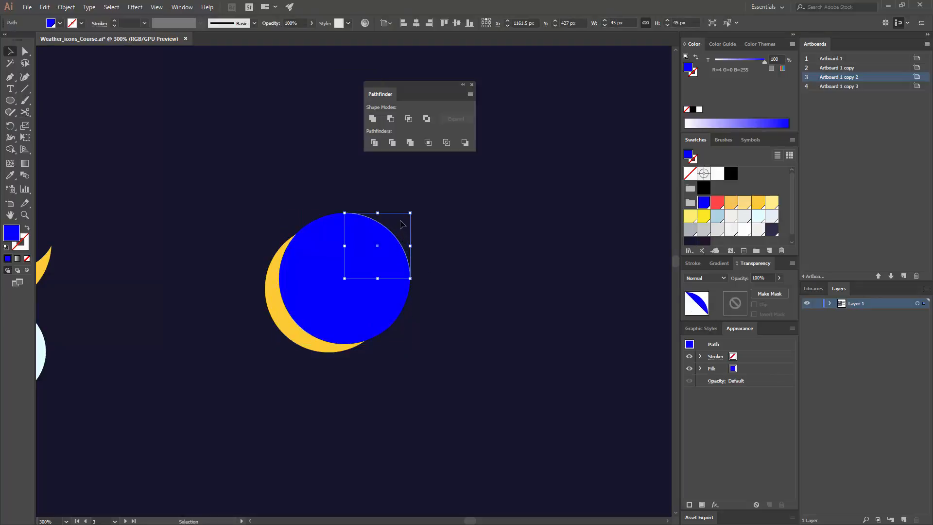
{"action": "key", "text": "Delete"}
- Close the open arc with the Pen tool by routing straight segments around the moon's lower-left side
{"action": "key", "text": "p"}
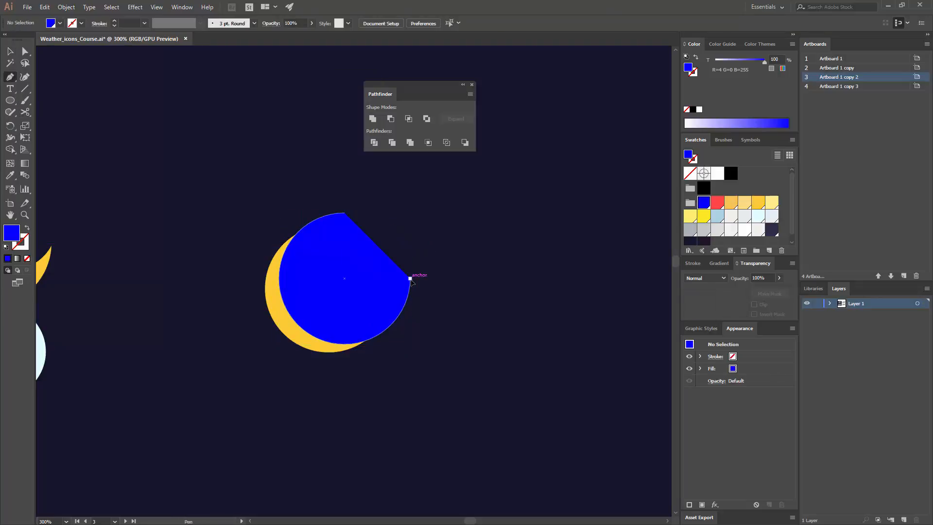
{"action": "left_click", "coordinate": [411, 278]}
{"action": "left_click", "coordinate": [410, 353]}
{"action": "left_click", "coordinate": [324, 375]}
{"action": "left_click", "coordinate": [239, 333]}
{"action": "left_click", "coordinate": [225, 246]}
{"action": "left_click", "coordinate": [276, 206]}
{"action": "left_click", "coordinate": [337, 195]}
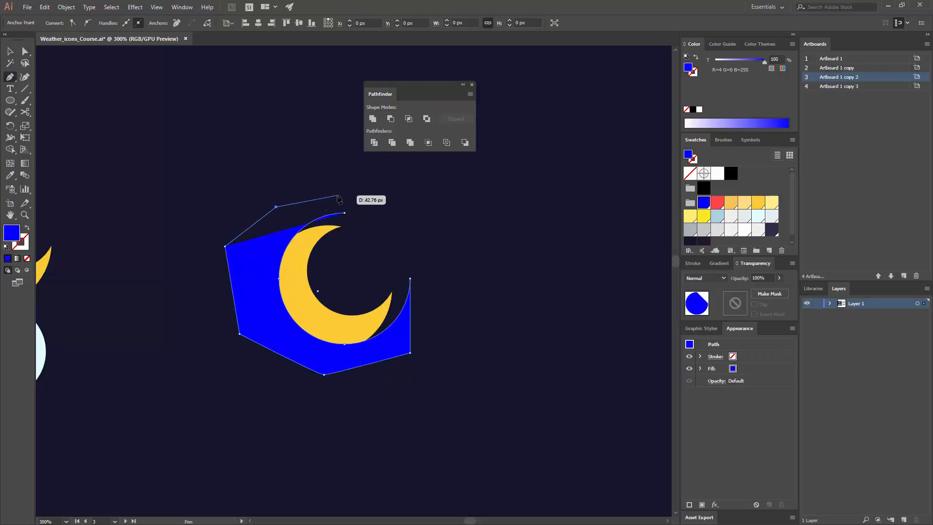
{"action": "left_click", "coordinate": [344, 213]}
- Apply the suns' red Overlay shading style to the moon's shading shape with the Eyedropper
{"action": "key", "text": "ctrl+minus"}
{"action": "key", "text": "ctrl+minus"}
{"action": "key", "text": "ctrl+minus"}
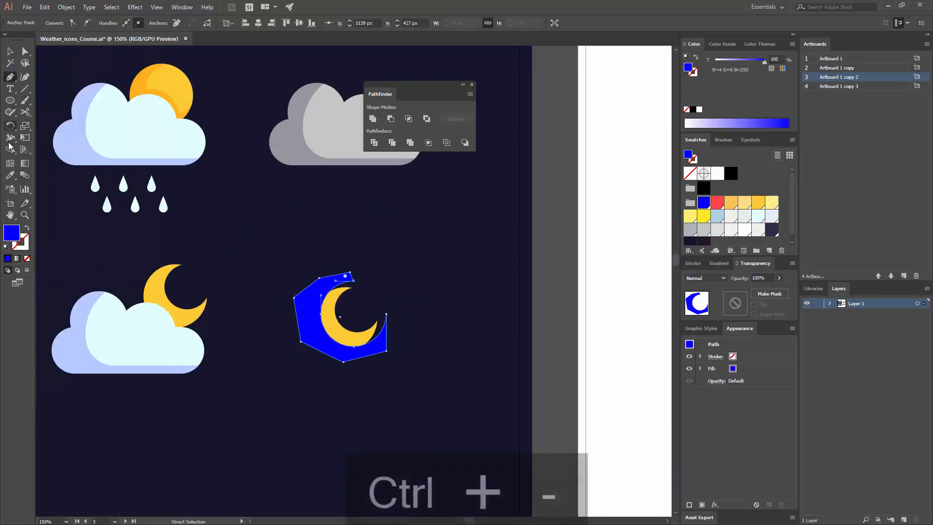
{"action": "key", "text": "i"}
{"action": "left_click", "coordinate": [77, 147]}
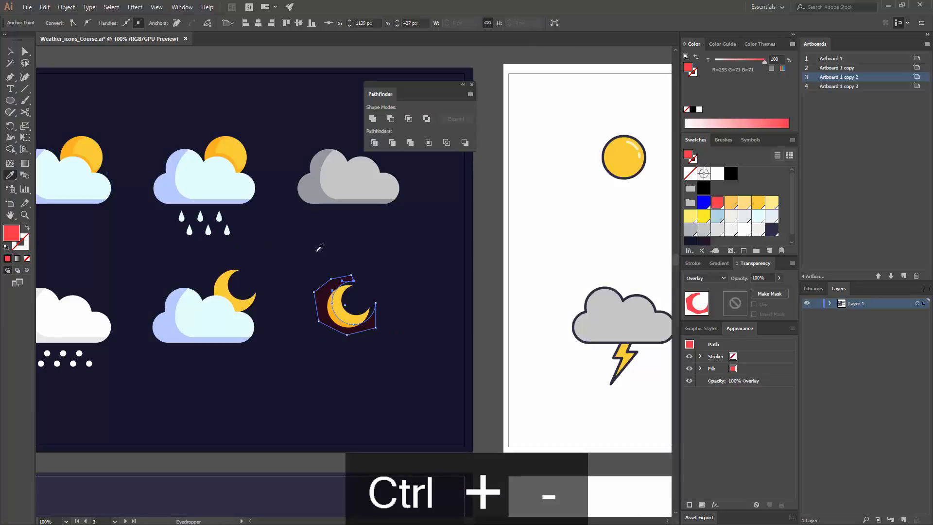
{"action": "key", "text": "v"}
{"action": "left_click", "coordinate": [423, 253]}
- Duplicate the moon's shading shape onto the moon behind the blue cloud, aligned the same way
{"action": "key", "text": "ctrl+equal"}
{"action": "key", "text": "ctrl+equal"}
{"action": "key", "text": "ctrl+equal"}
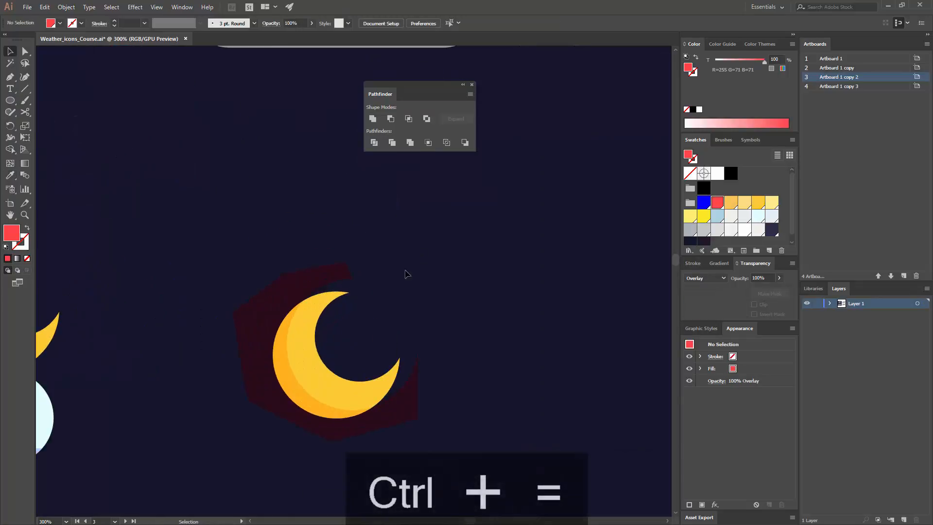
{"action": "left_click_drag", "start_coordinate": [200, 328], "coordinate": [400, 296]}
{"action": "left_click_drag", "start_coordinate": [574, 389], "coordinate": [230, 351]}
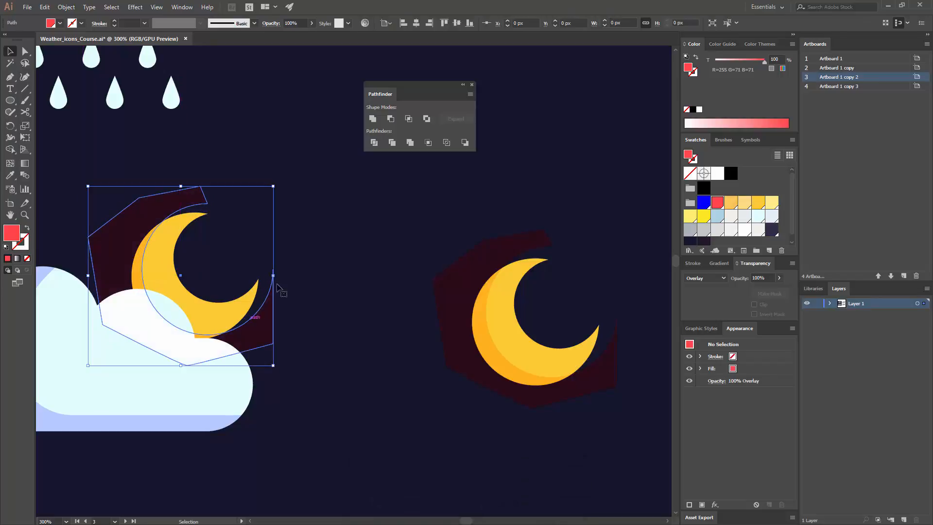
{"action": "left_click", "coordinate": [325, 278]}
- Copy the cloud outline from inside the moon cloud's clip group and paste it in place outside the group
{"action": "left_click_drag", "start_coordinate": [321, 289], "coordinate": [413, 279]}
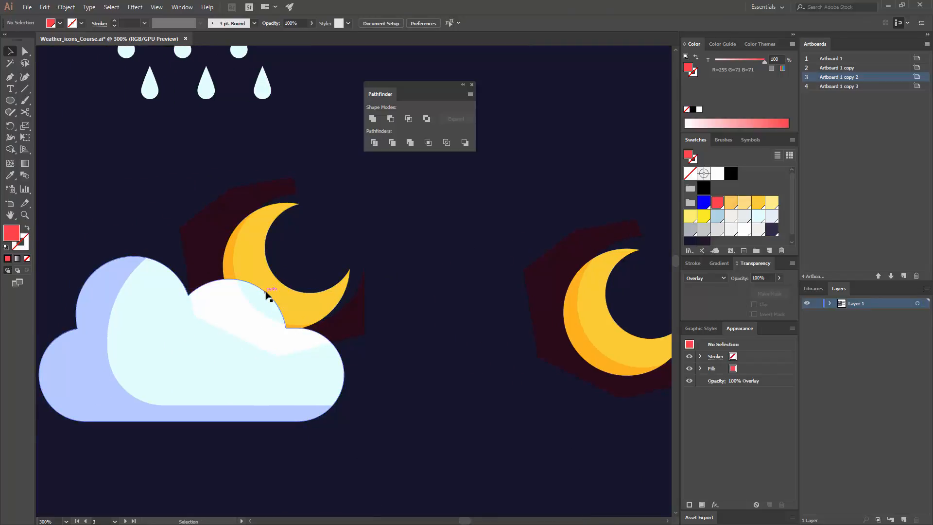
{"action": "left_click_drag", "start_coordinate": [267, 294], "coordinate": [323, 277]}
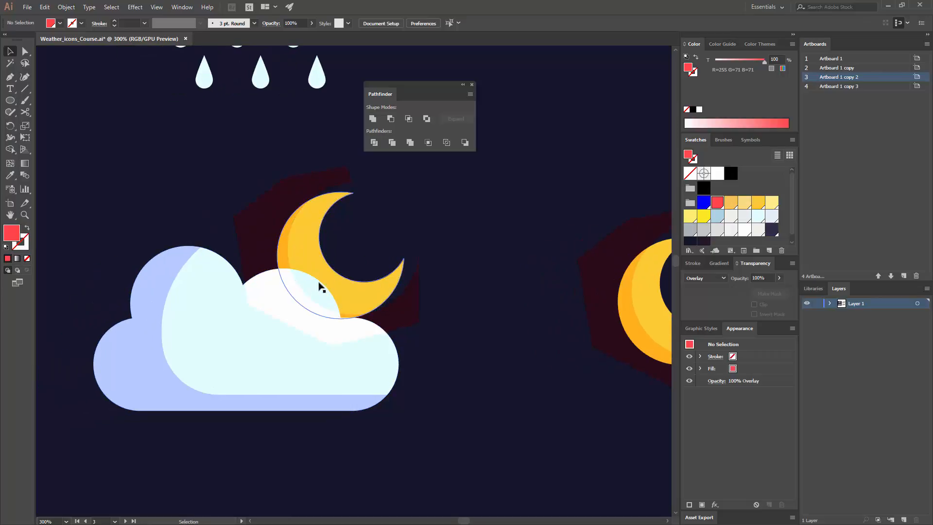
{"action": "double_click", "coordinate": [321, 286]}
{"action": "left_click", "coordinate": [320, 286]}
{"action": "left_click", "coordinate": [258, 283]}
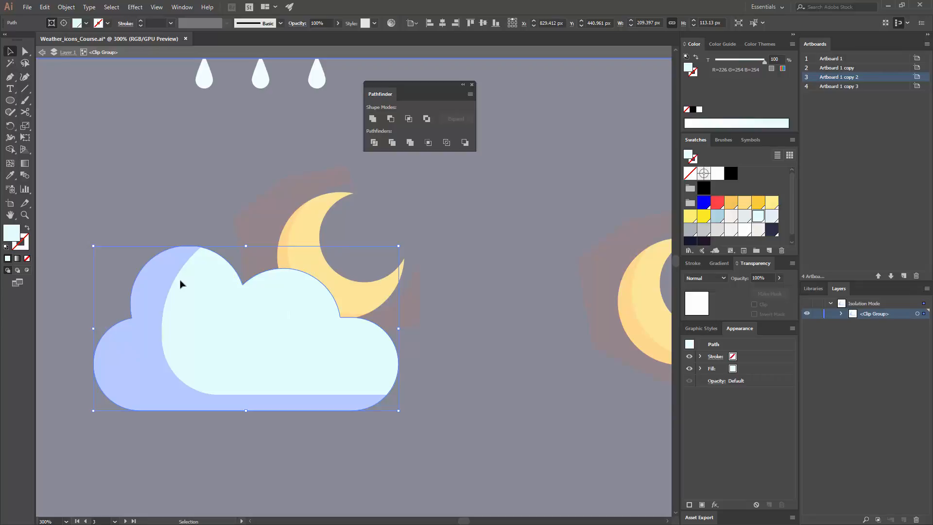
{"action": "left_click_drag", "start_coordinate": [313, 277], "coordinate": [400, 207]}
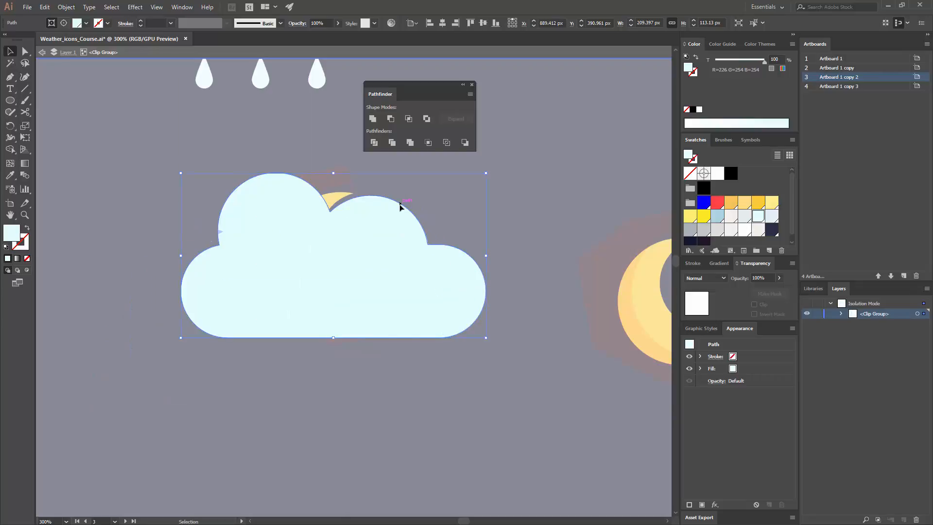
{"action": "key", "text": "ctrl+z"}
{"action": "key", "text": "ctrl+c"}
{"action": "double_click", "coordinate": [462, 231]}
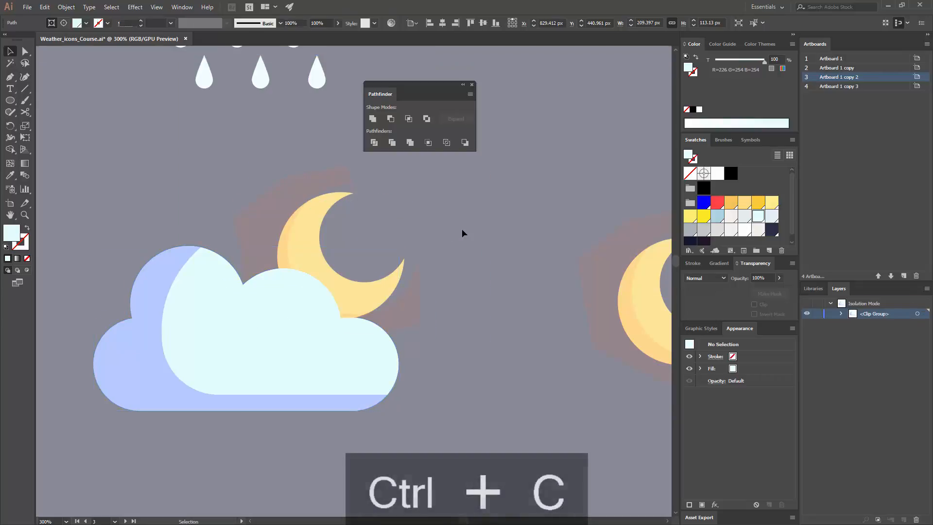
{"action": "key", "text": "ctrl+shift+v"}
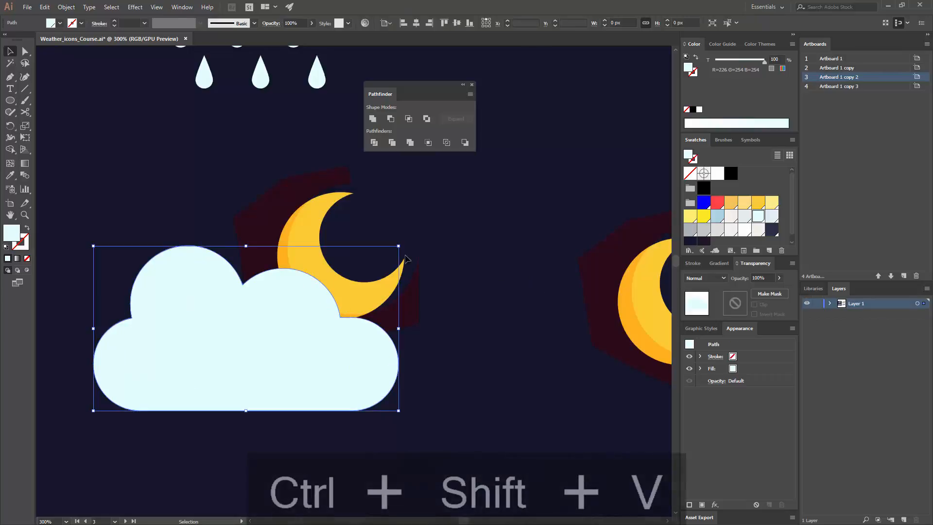
- Shift the pasted cloud slightly up and right and give it the red Overlay style of the moon's shading
{"action": "left_click_drag", "start_coordinate": [260, 337], "coordinate": [267, 329]}
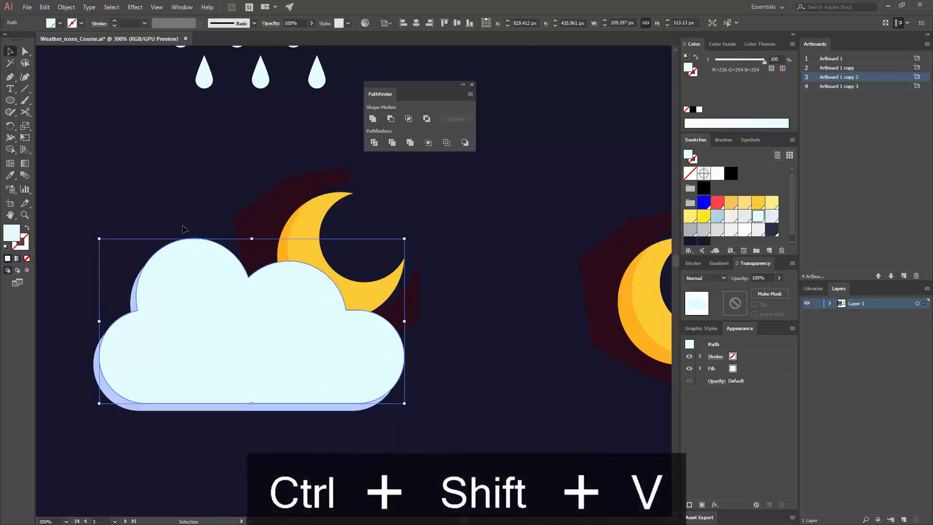
{"action": "left_click", "coordinate": [239, 194]}
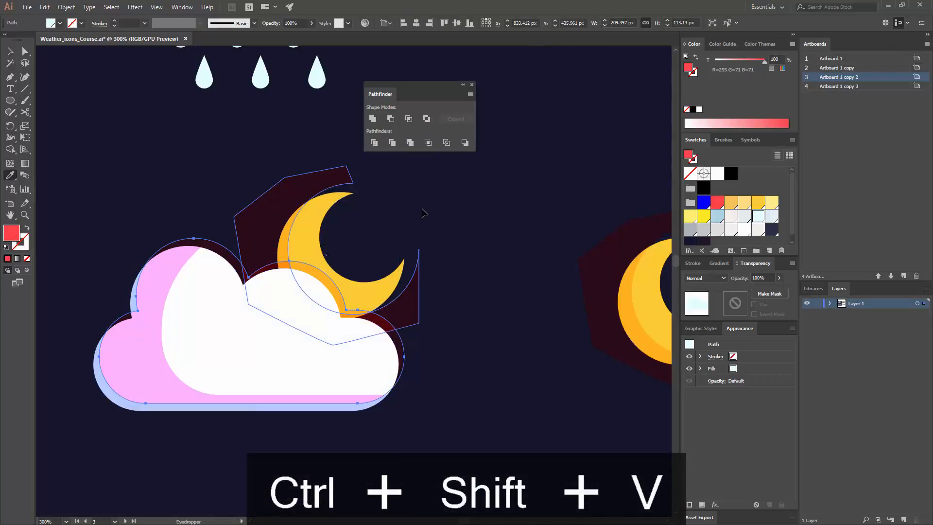
{"action": "left_click", "coordinate": [115, 234]}
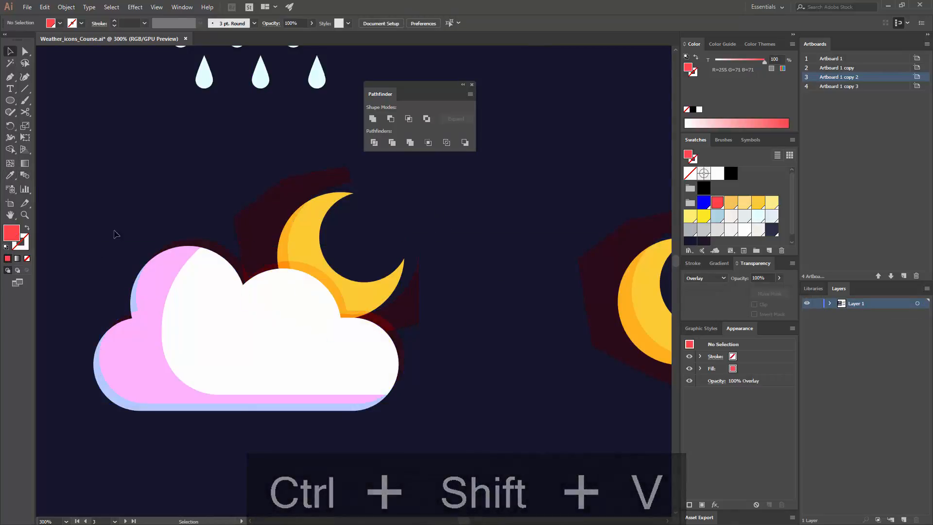
- Unite the offset cloud copy with the shading shape of the moon behind the cloud
{"action": "left_click_drag", "start_coordinate": [324, 406], "coordinate": [362, 500]}
{"action": "left_click_drag", "start_coordinate": [306, 58], "coordinate": [439, 393]}
{"action": "left_click_drag", "start_coordinate": [539, 442], "coordinate": [337, 161]}
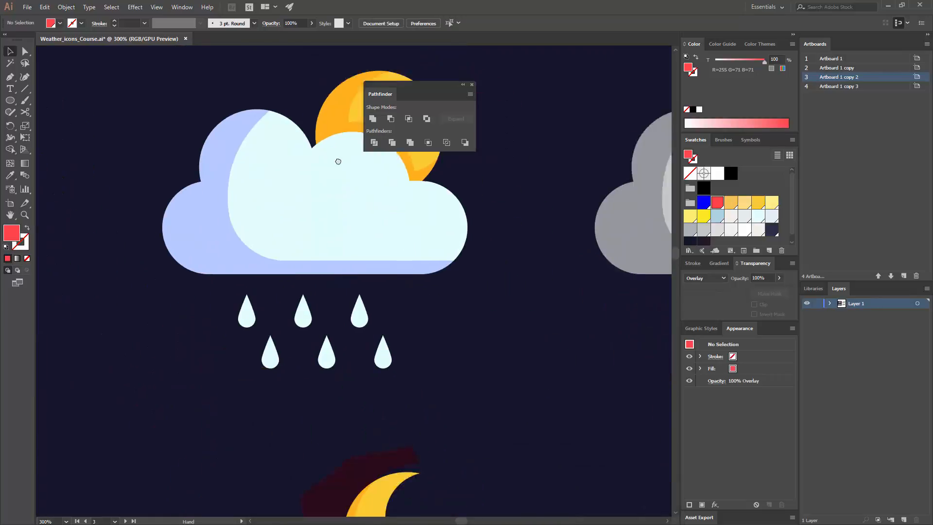
{"action": "left_click_drag", "start_coordinate": [389, 460], "coordinate": [346, 327]}
{"action": "left_click", "coordinate": [309, 337]}
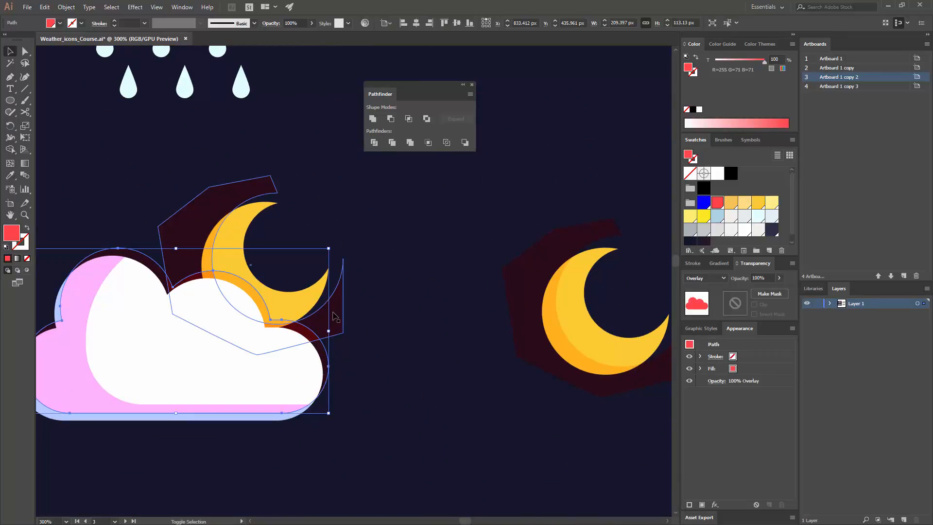
{"action": "left_click", "coordinate": [373, 121]}
{"action": "left_click", "coordinate": [290, 165]}
{"action": "left_click", "coordinate": [207, 209]}
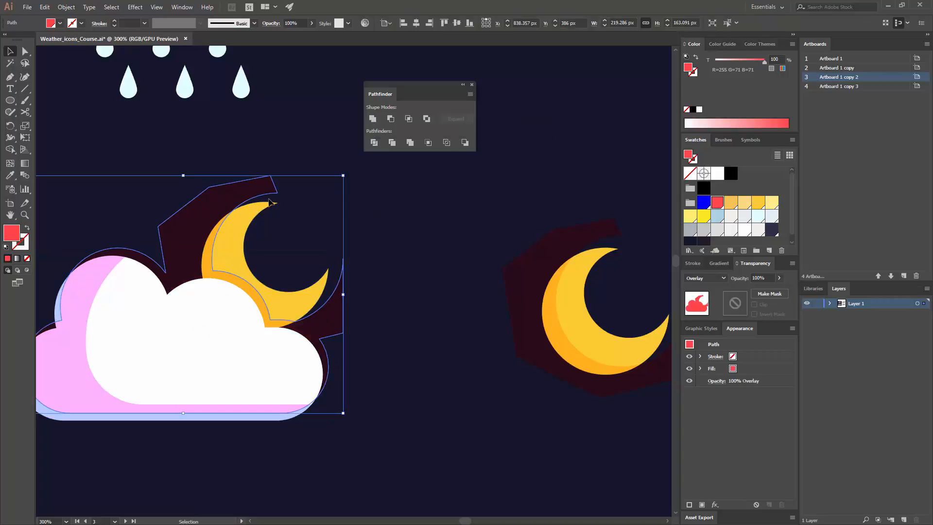
- Cut the united shading shape and paste it in place inside the moon behind the cloud with Draw Inside
{"action": "key", "text": "ctrl+x"}
{"action": "left_click", "coordinate": [218, 253]}
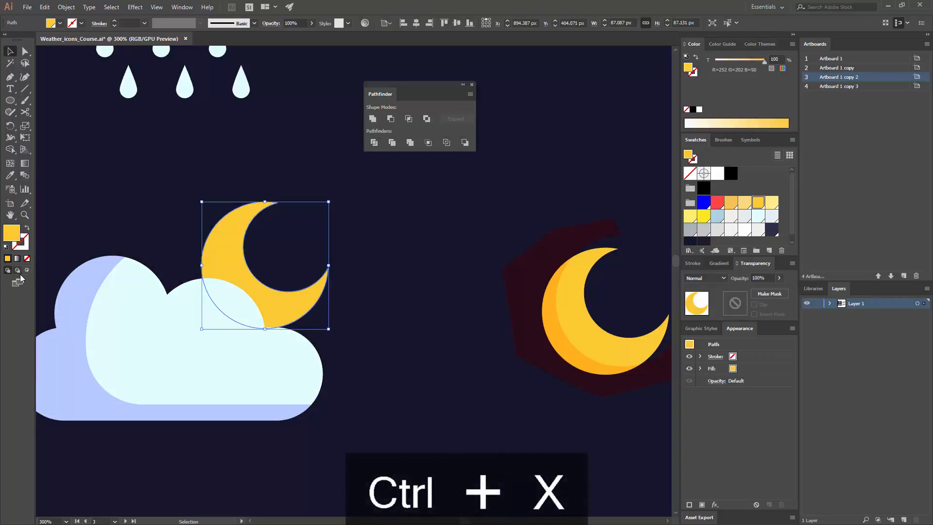
{"action": "key", "text": "ctrl+shift+v"}
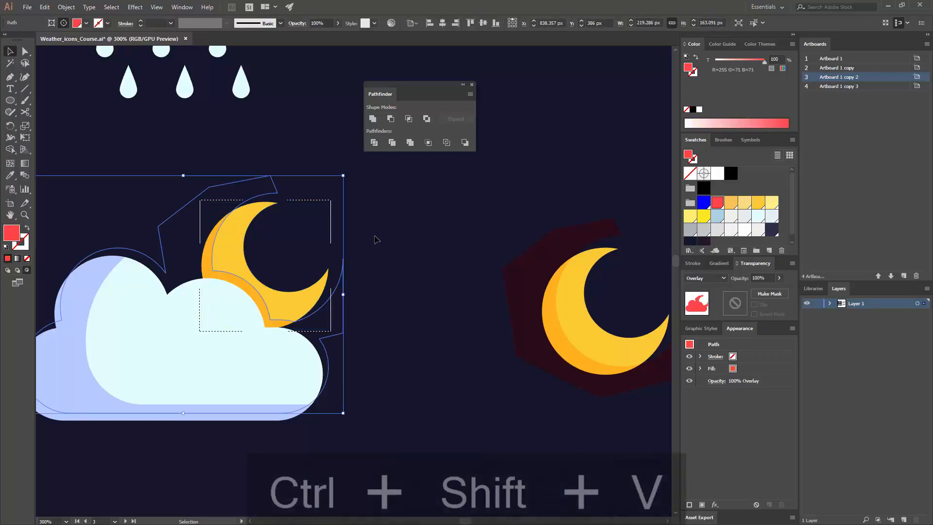
{"action": "left_click", "coordinate": [374, 239]}
- Cut the standalone moon's shading shape and paste it in place inside that moon with Draw Inside
{"action": "left_click", "coordinate": [559, 277]}
{"action": "key", "text": "ctrl+x"}
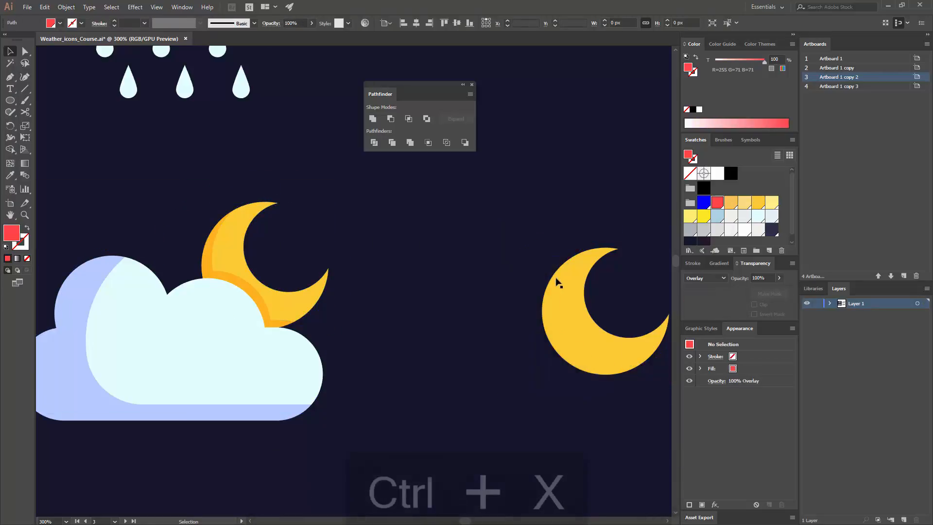
{"action": "left_click", "coordinate": [559, 277]}
{"action": "key", "text": "ctrl+shift+v"}
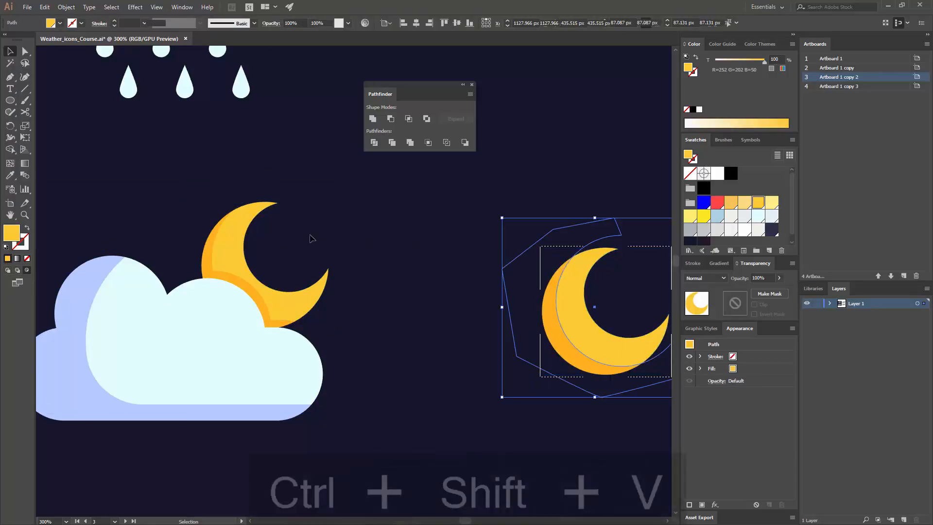
{"action": "left_click", "coordinate": [405, 253]}
- Review the shaded flat icon set side by side with the icon styles on the other three artboards
{"action": "key", "text": "ctrl+minus"}
{"action": "key", "text": "ctrl+minus"}
{"action": "key", "text": "ctrl+minus"}
{"action": "key", "text": "ctrl+minus"}
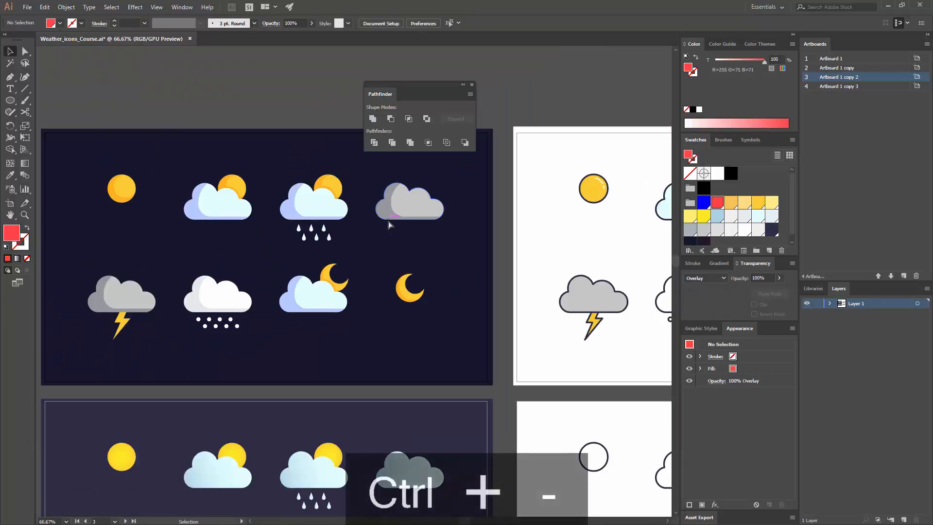
{"action": "left_click_drag", "start_coordinate": [450, 239], "coordinate": [475, 245]}
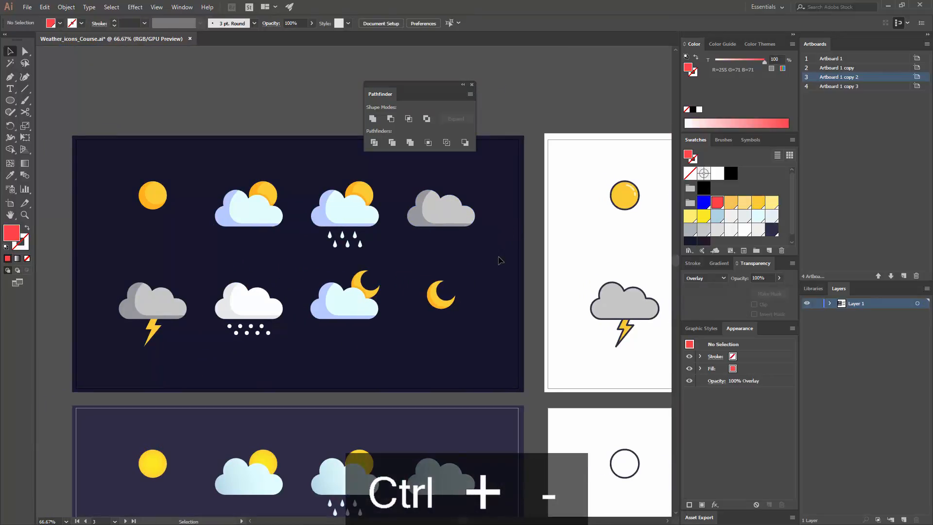
{"action": "key", "text": "ctrl+minus"}
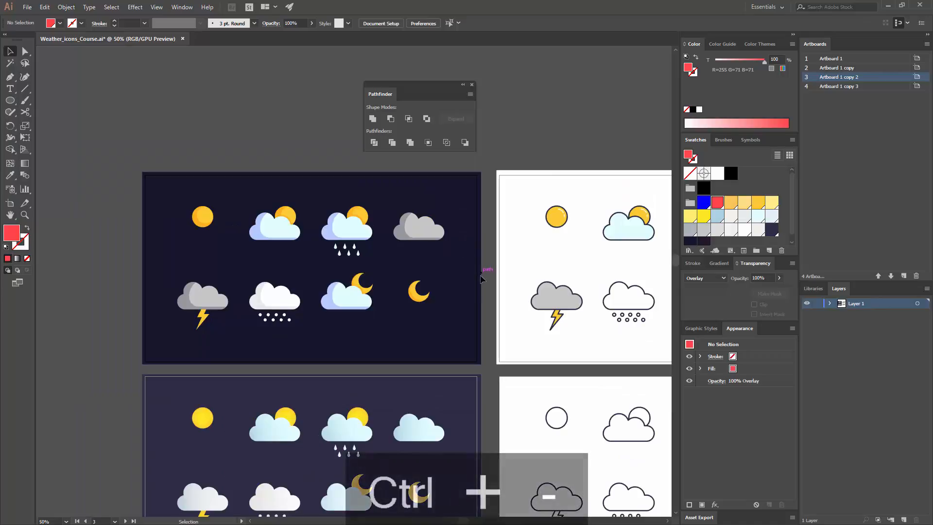
{"action": "left_click_drag", "start_coordinate": [445, 288], "coordinate": [295, 279]}
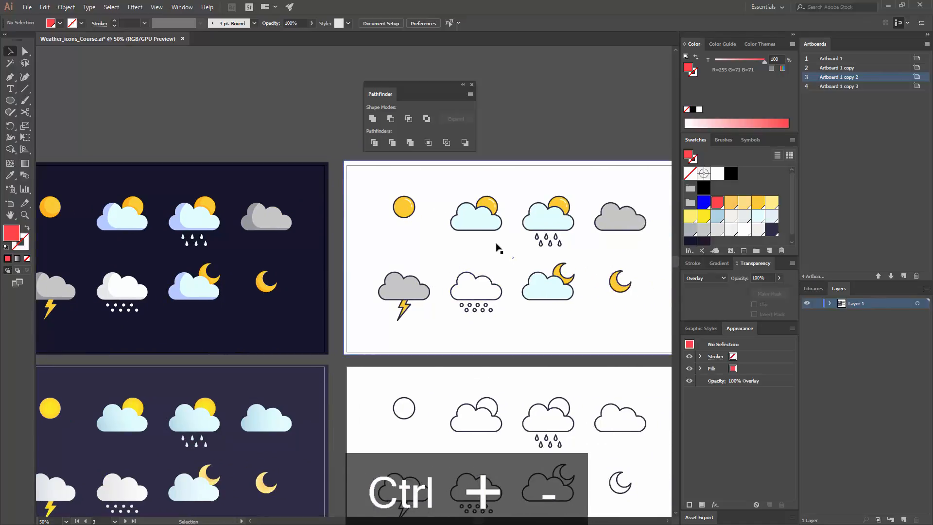
{"action": "key", "text": "ctrl+minus"}
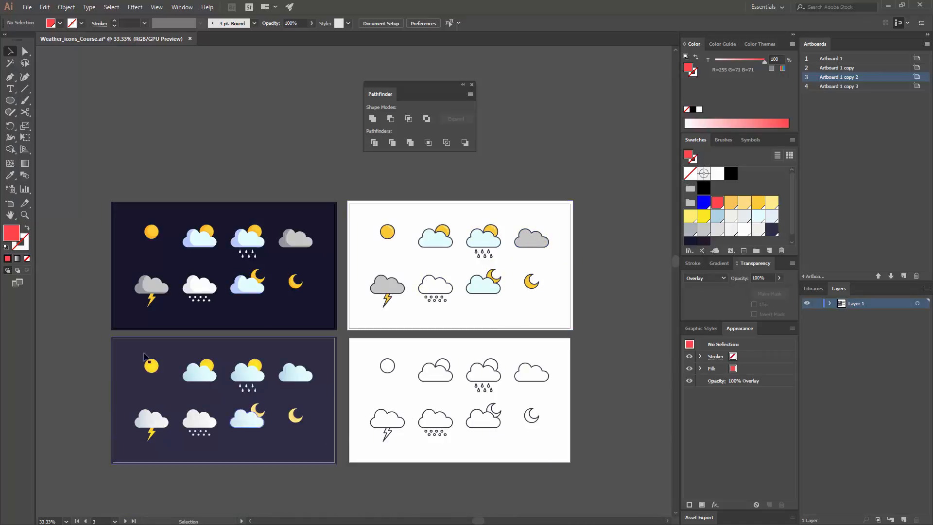
{"action": "key", "text": "ctrl+equal"}
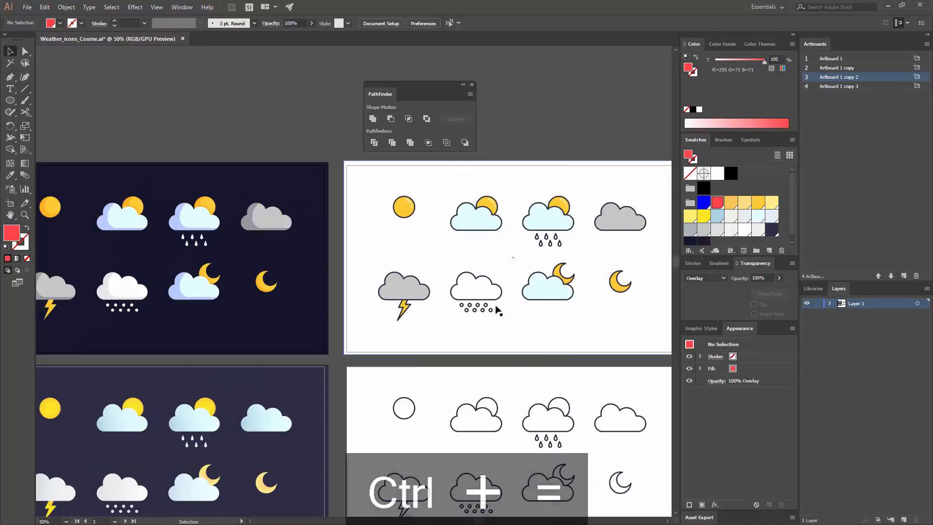
{"action": "key", "text": "ctrl+minus"}
{"action": "left_click_drag", "start_coordinate": [444, 336], "coordinate": [465, 312]}
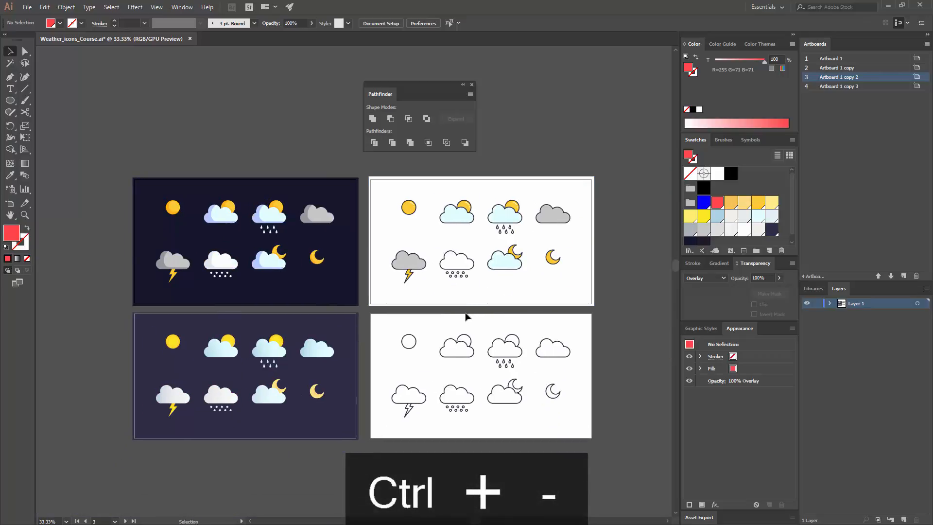